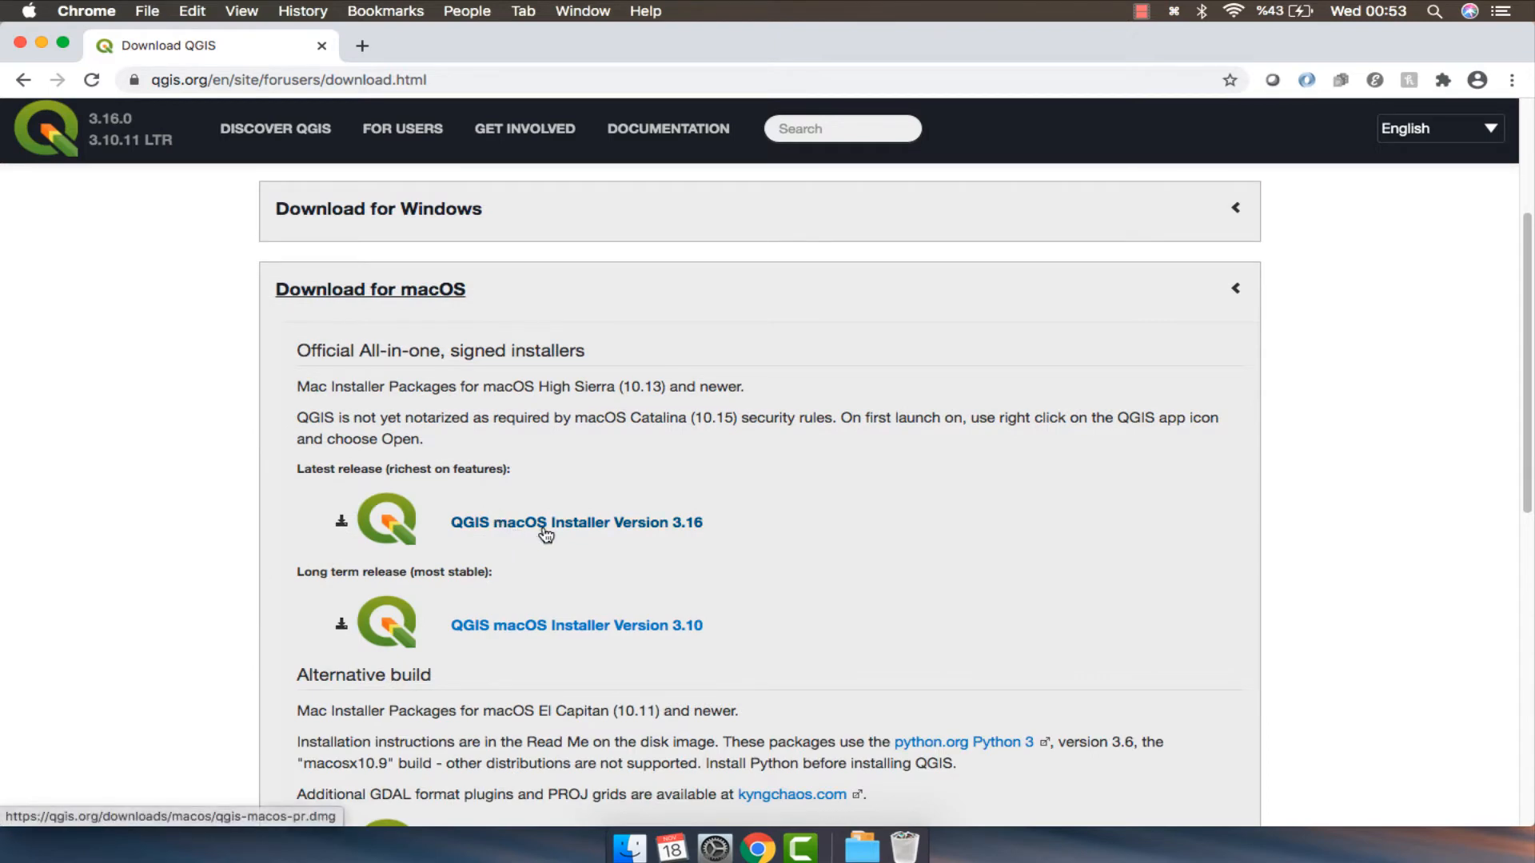
Download QGIS macOS Installer Version 3.10, copy QGIS3.10 into the Applications folder, and close the installer window and download page.
{"action": "left_click", "coordinate": [538, 627]}
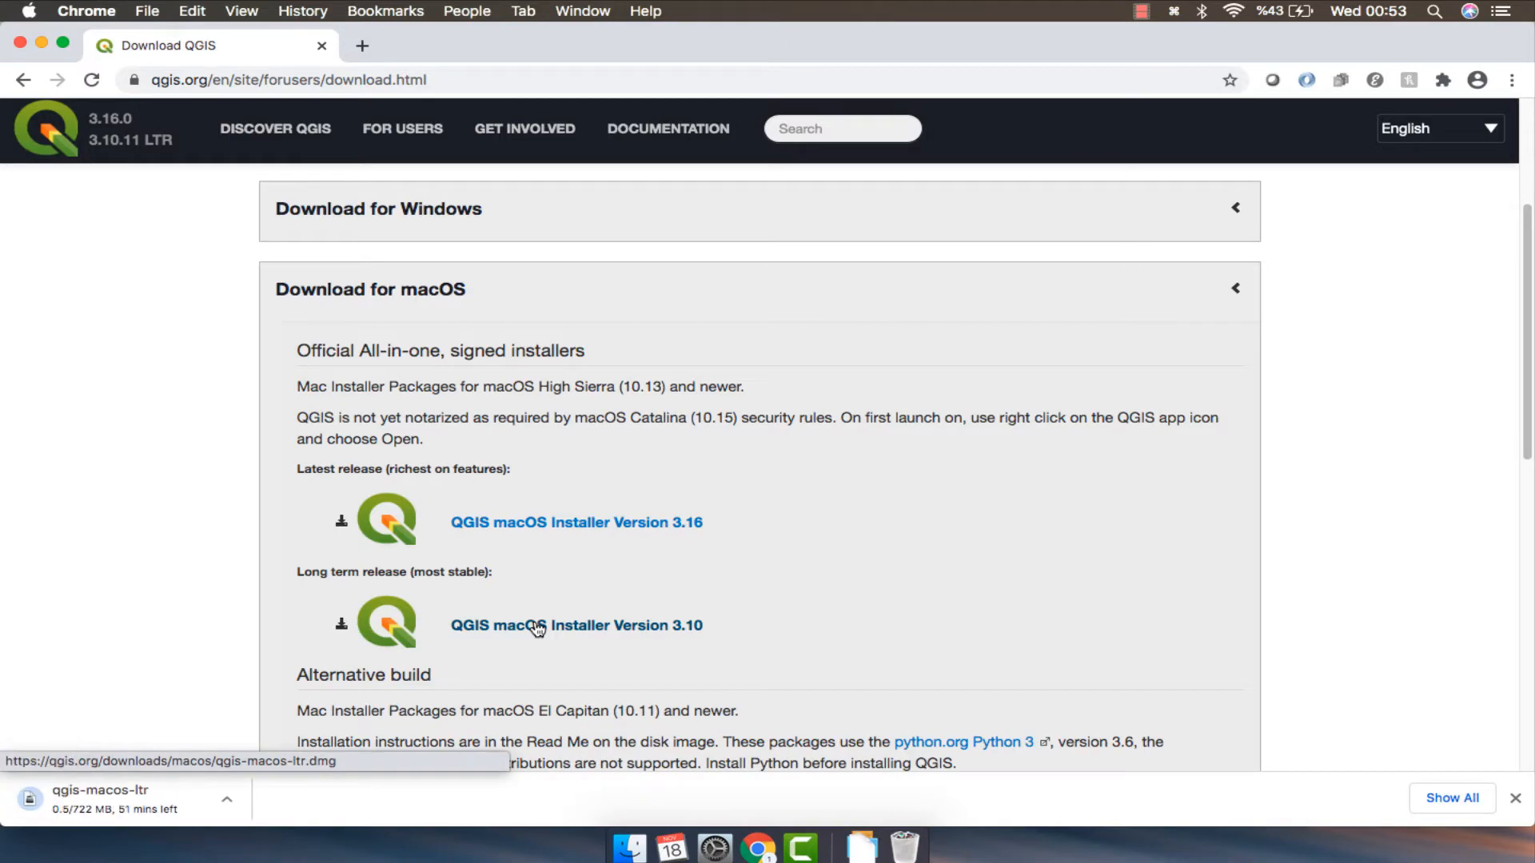
{"action": "left_click_drag", "start_coordinate": [876, 353], "coordinate": [920, 331]}
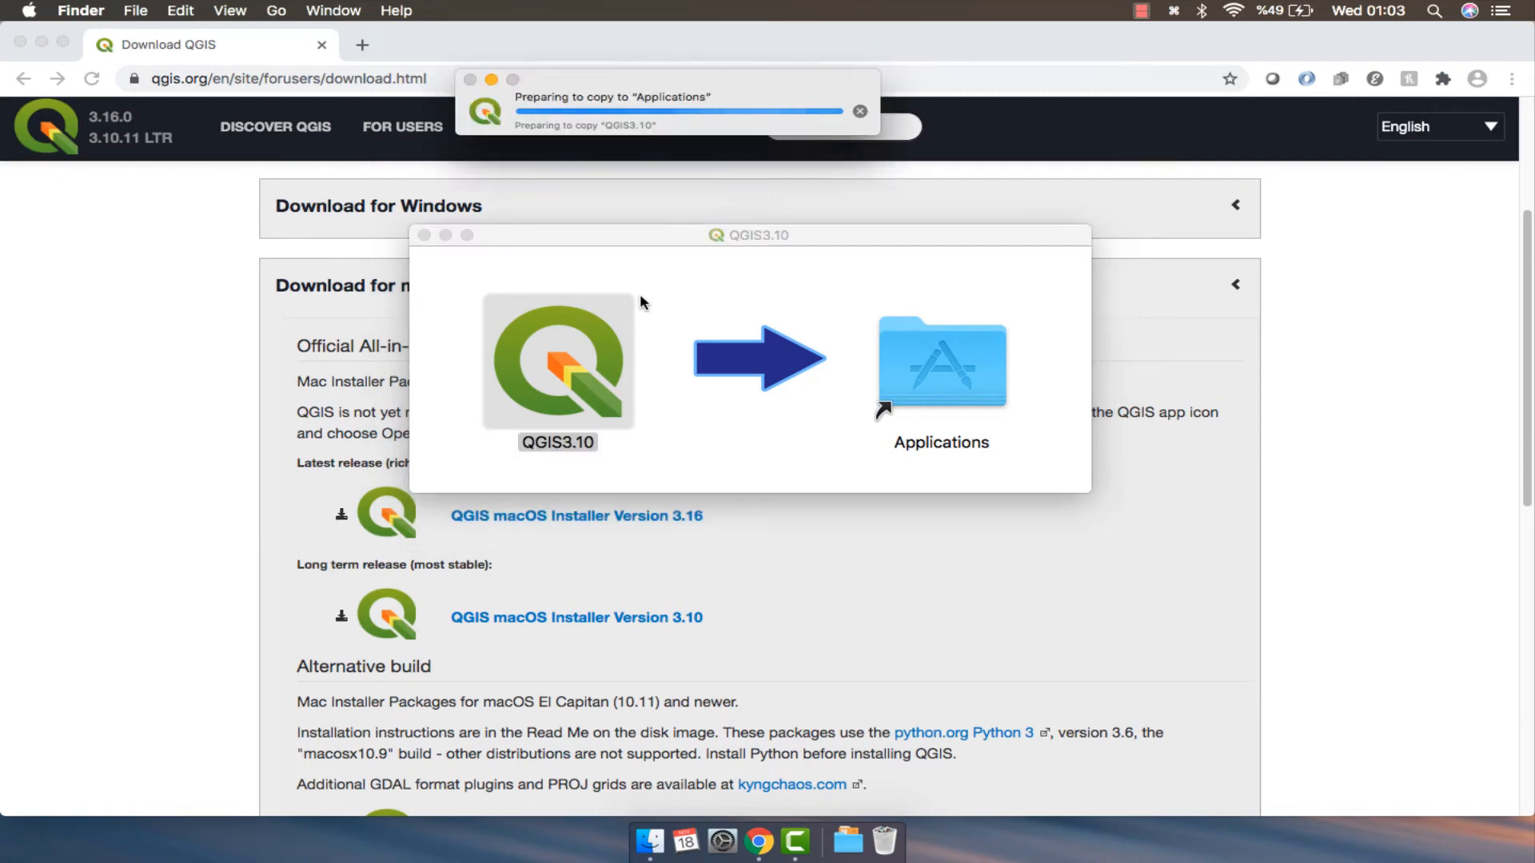
{"action": "left_click_drag", "start_coordinate": [672, 80], "coordinate": [767, 425]}
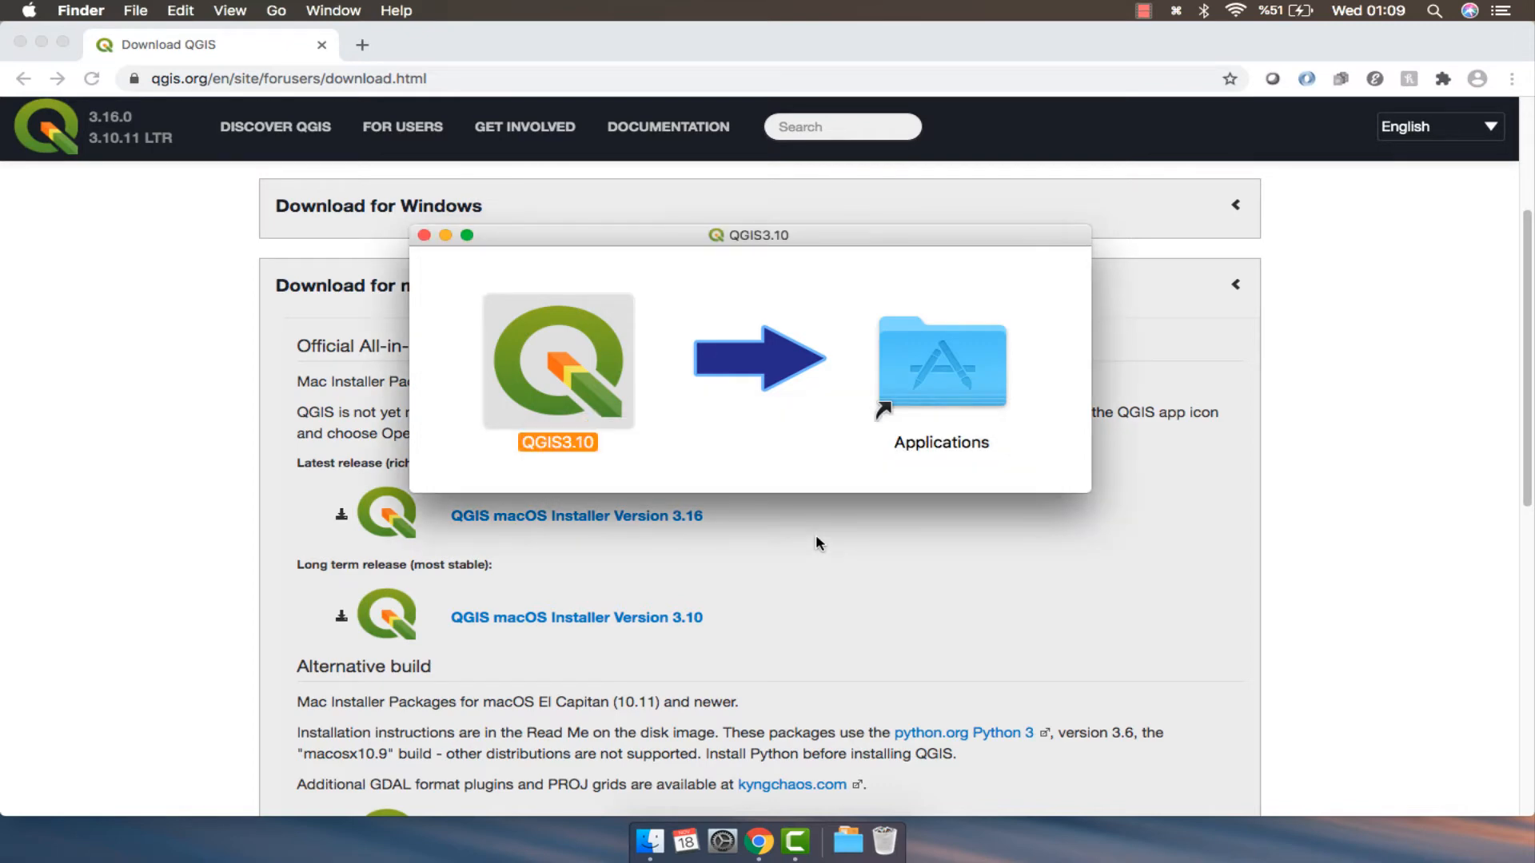
{"action": "left_click", "coordinate": [423, 235]}
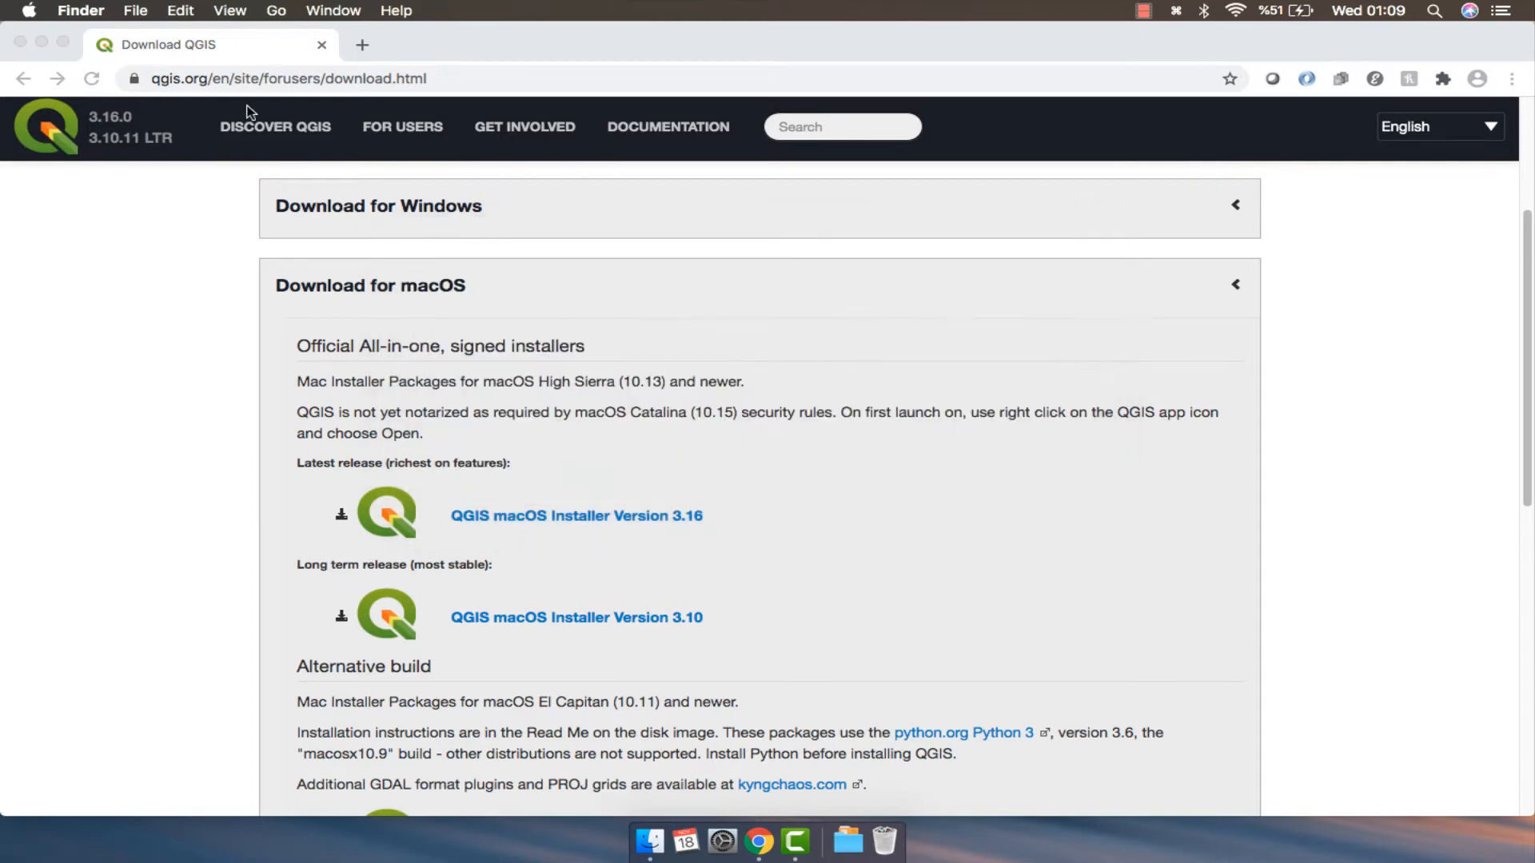
{"action": "left_click", "coordinate": [324, 45]}
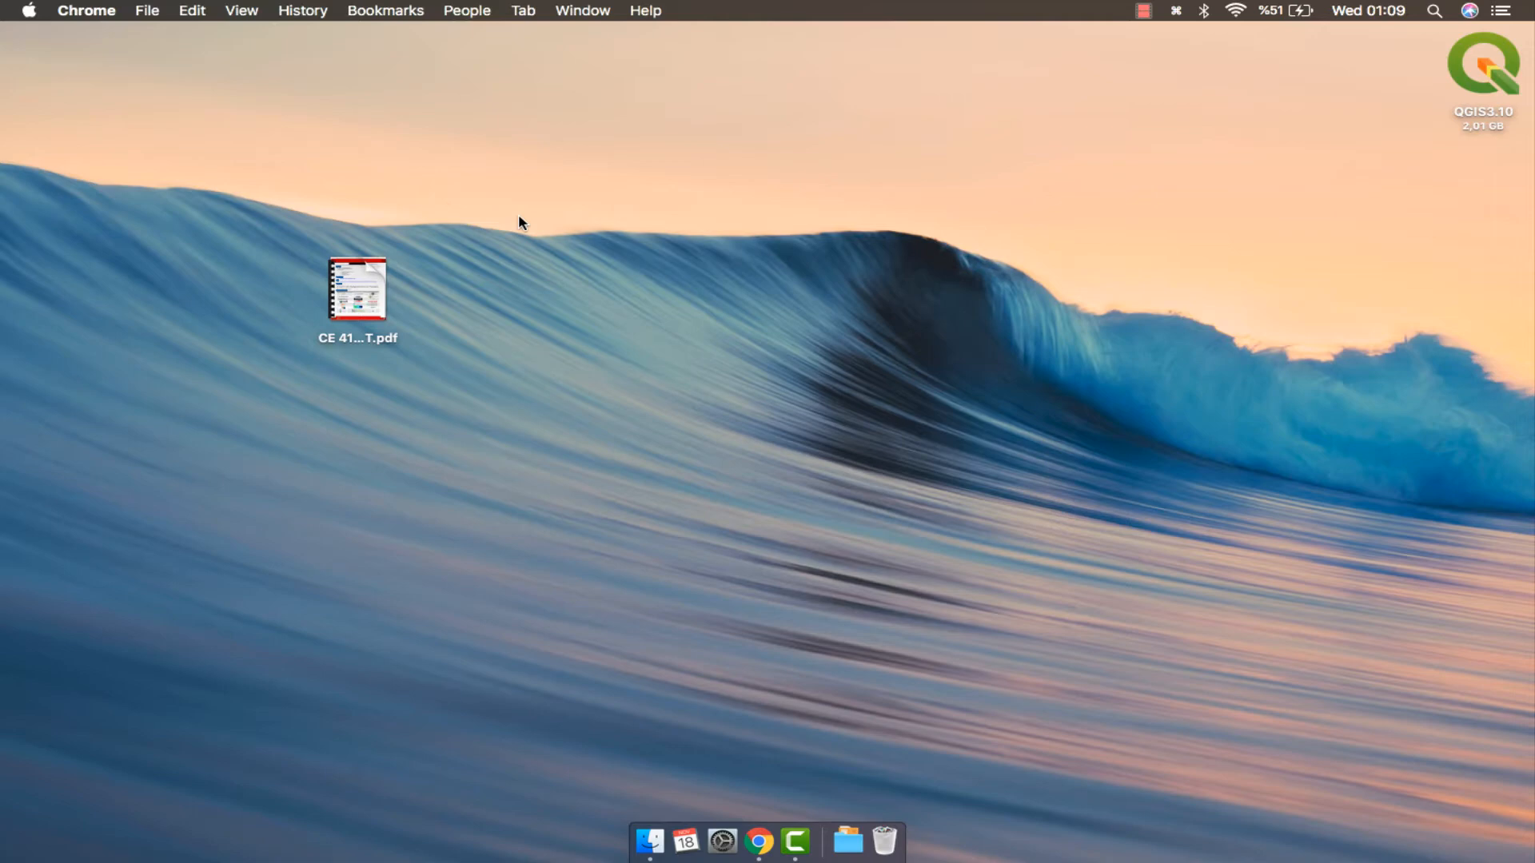
Find QGIS3.10 with the system search, launch it and allow the downloaded application to open.
{"action": "left_click", "coordinate": [518, 216]}
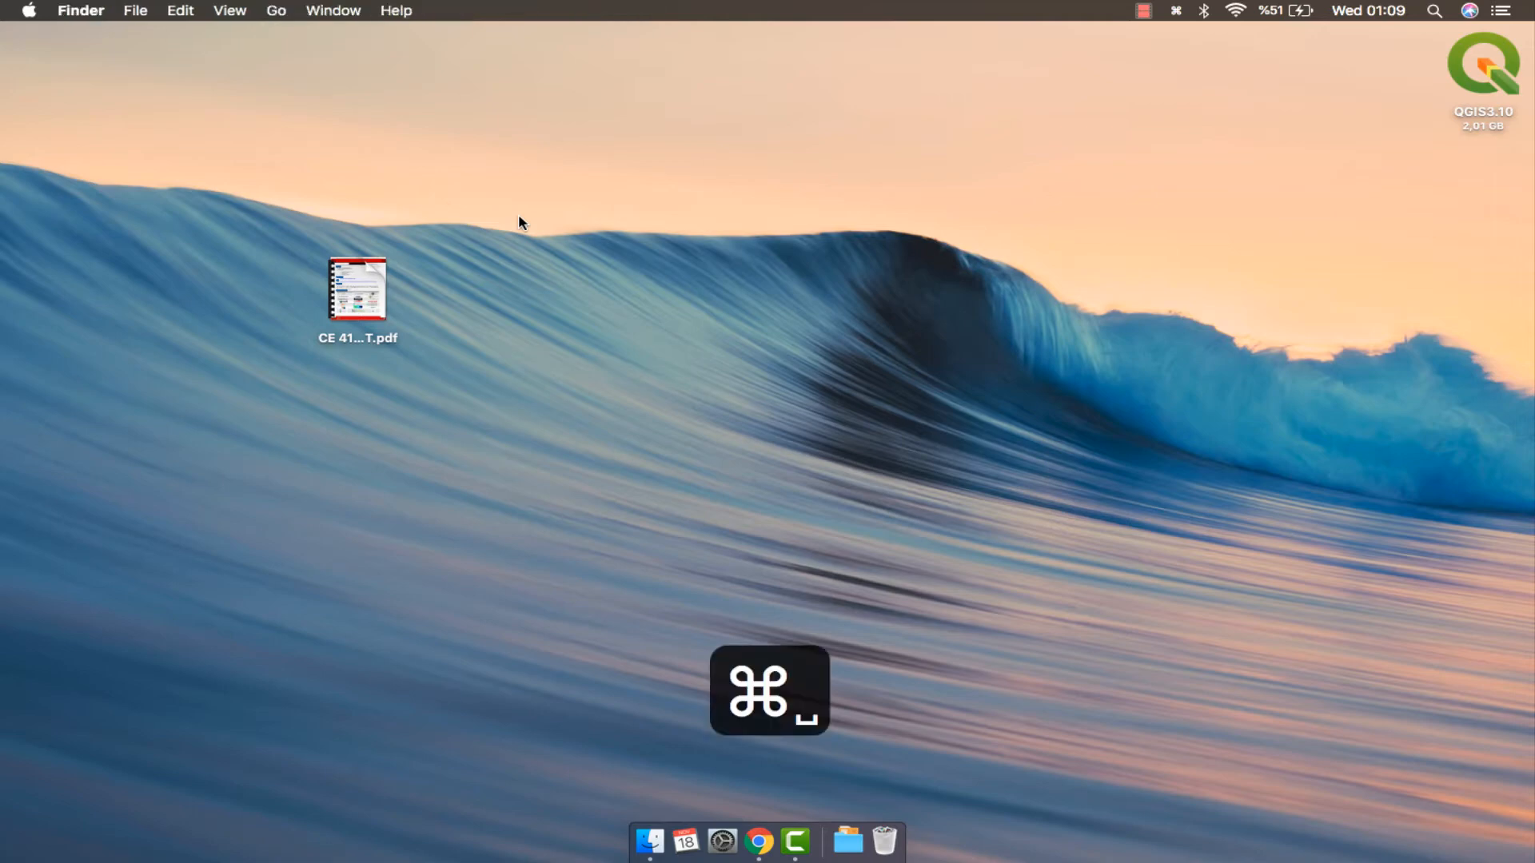
{"action": "key", "text": "super+space"}
{"action": "key", "text": "super+space"}
{"action": "type", "text": "qgis"}
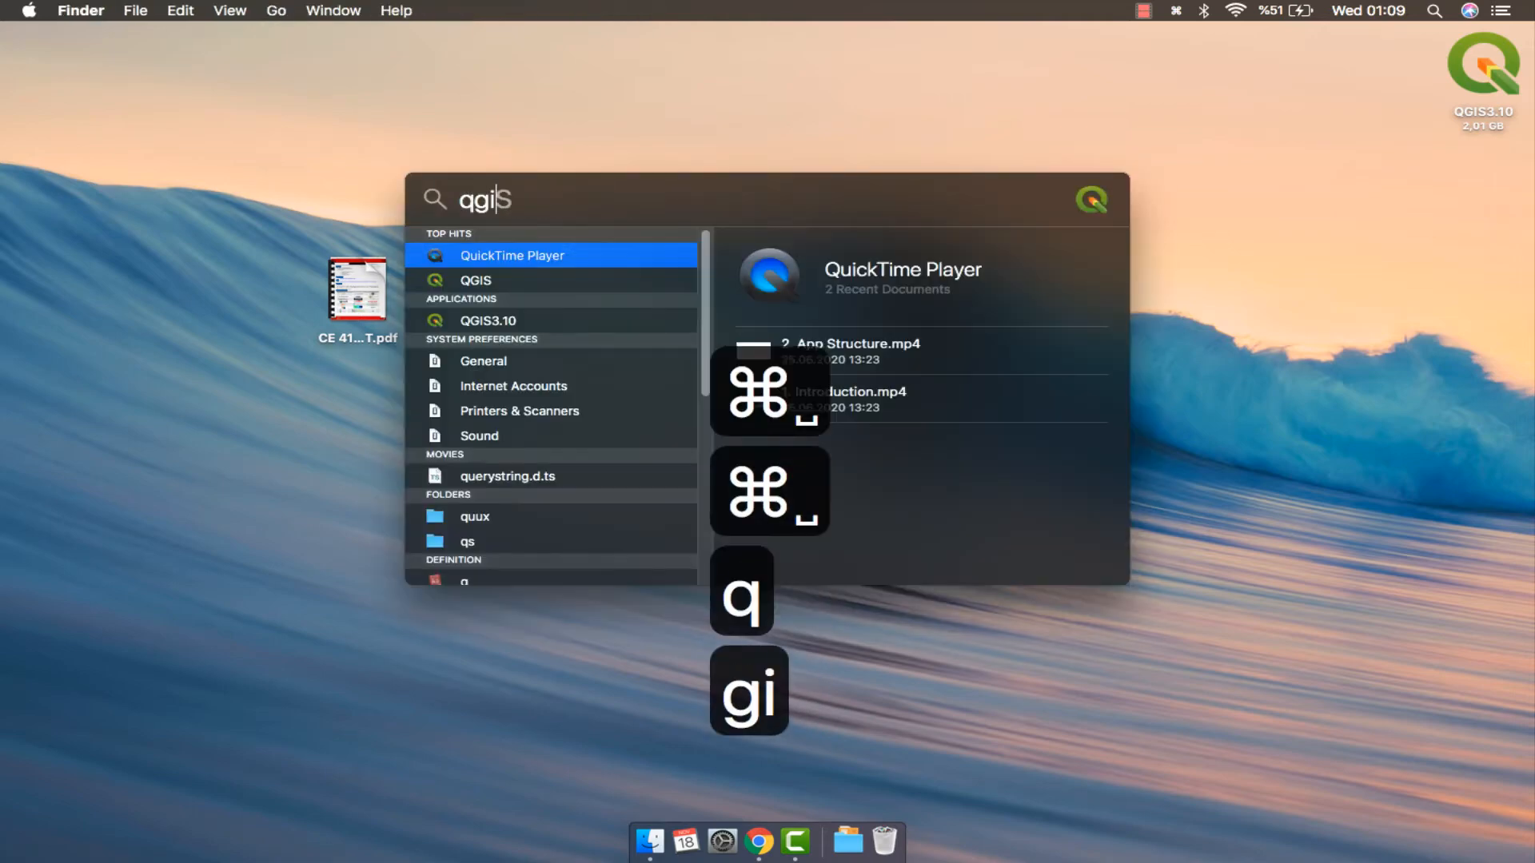
{"action": "key", "text": "Down"}
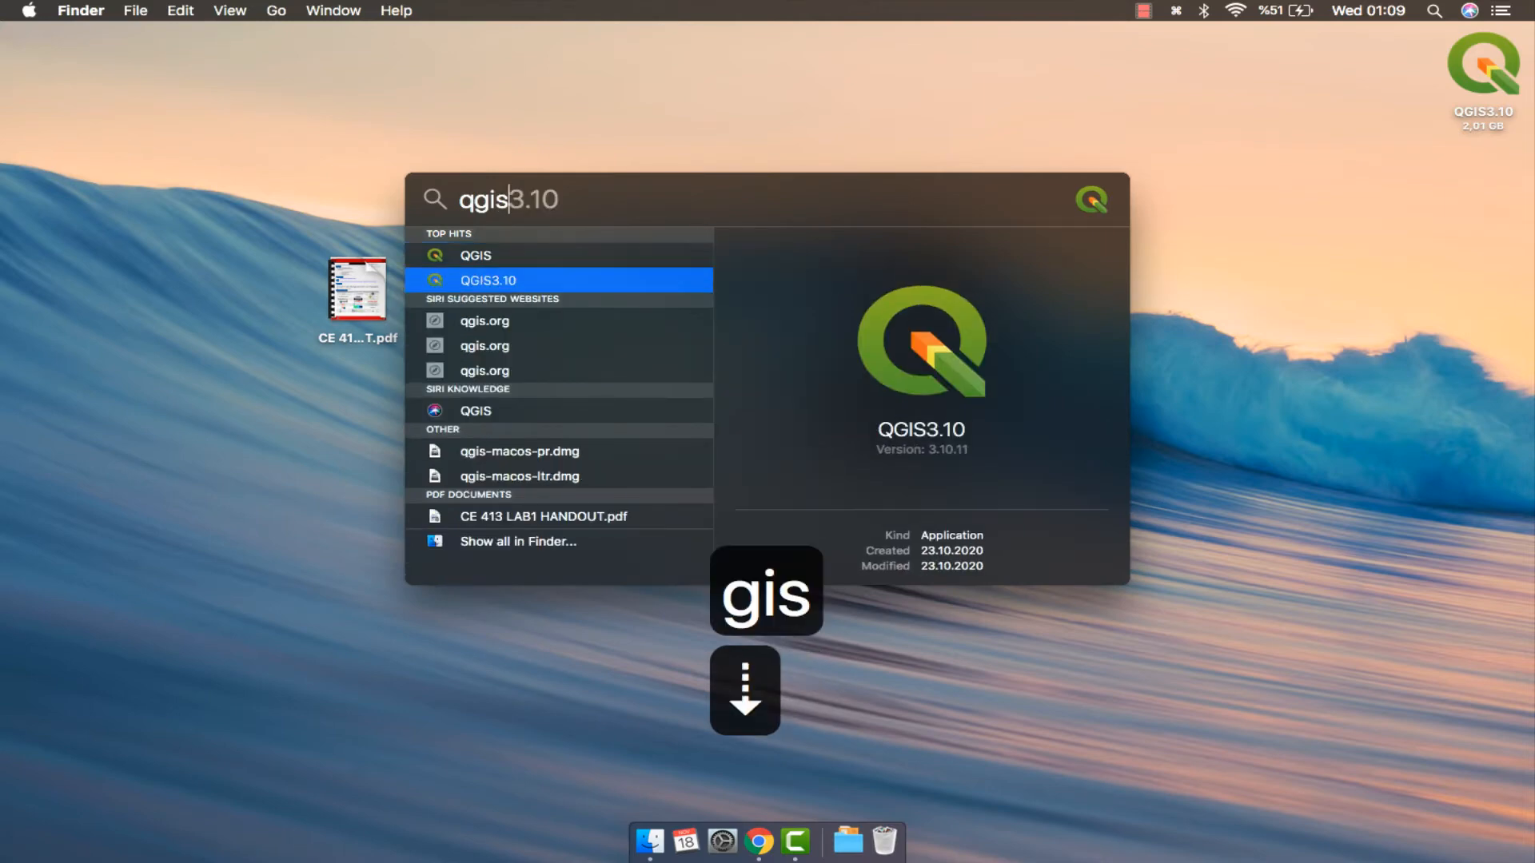
{"action": "key", "text": "Return"}
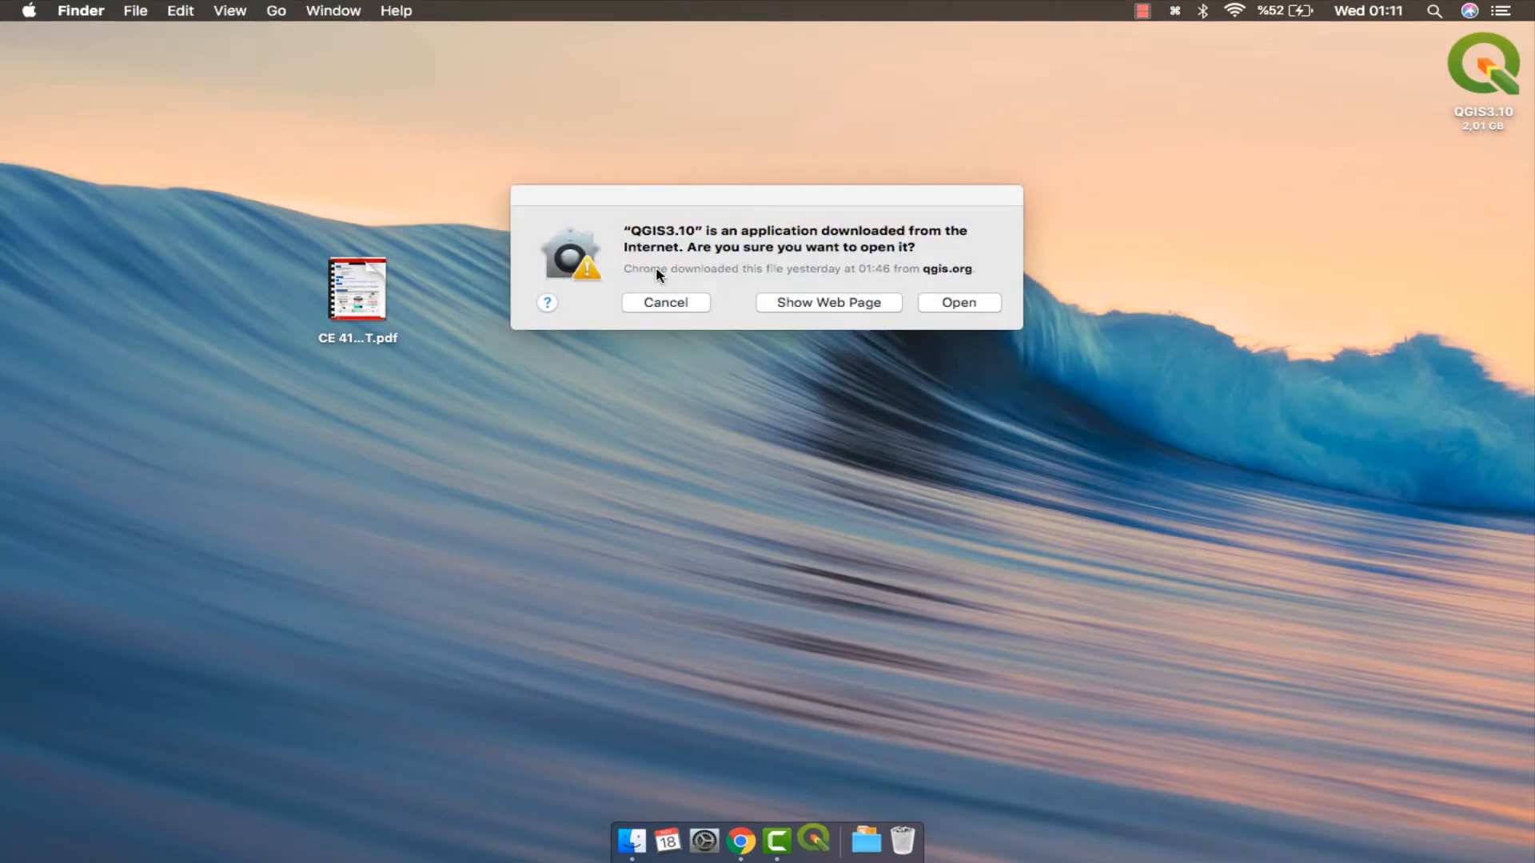
{"action": "left_click", "coordinate": [965, 302]}
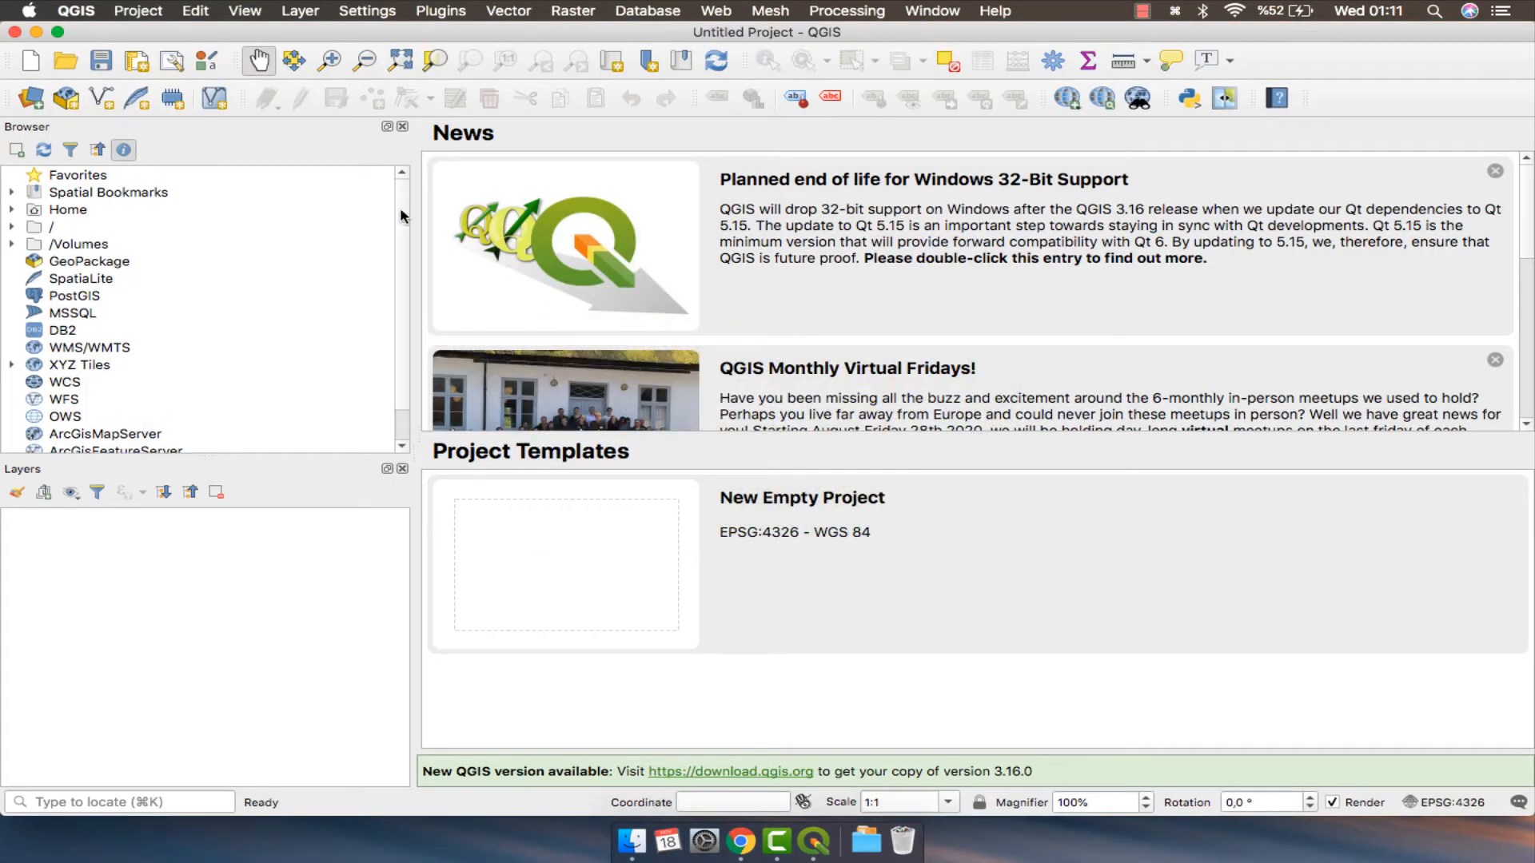
Minimize QGIS, open CE 413 LAB1 HANDOUT.pdf from the desktop and enlarge its window.
{"action": "left_click", "coordinate": [36, 32]}
{"action": "double_click", "coordinate": [359, 286]}
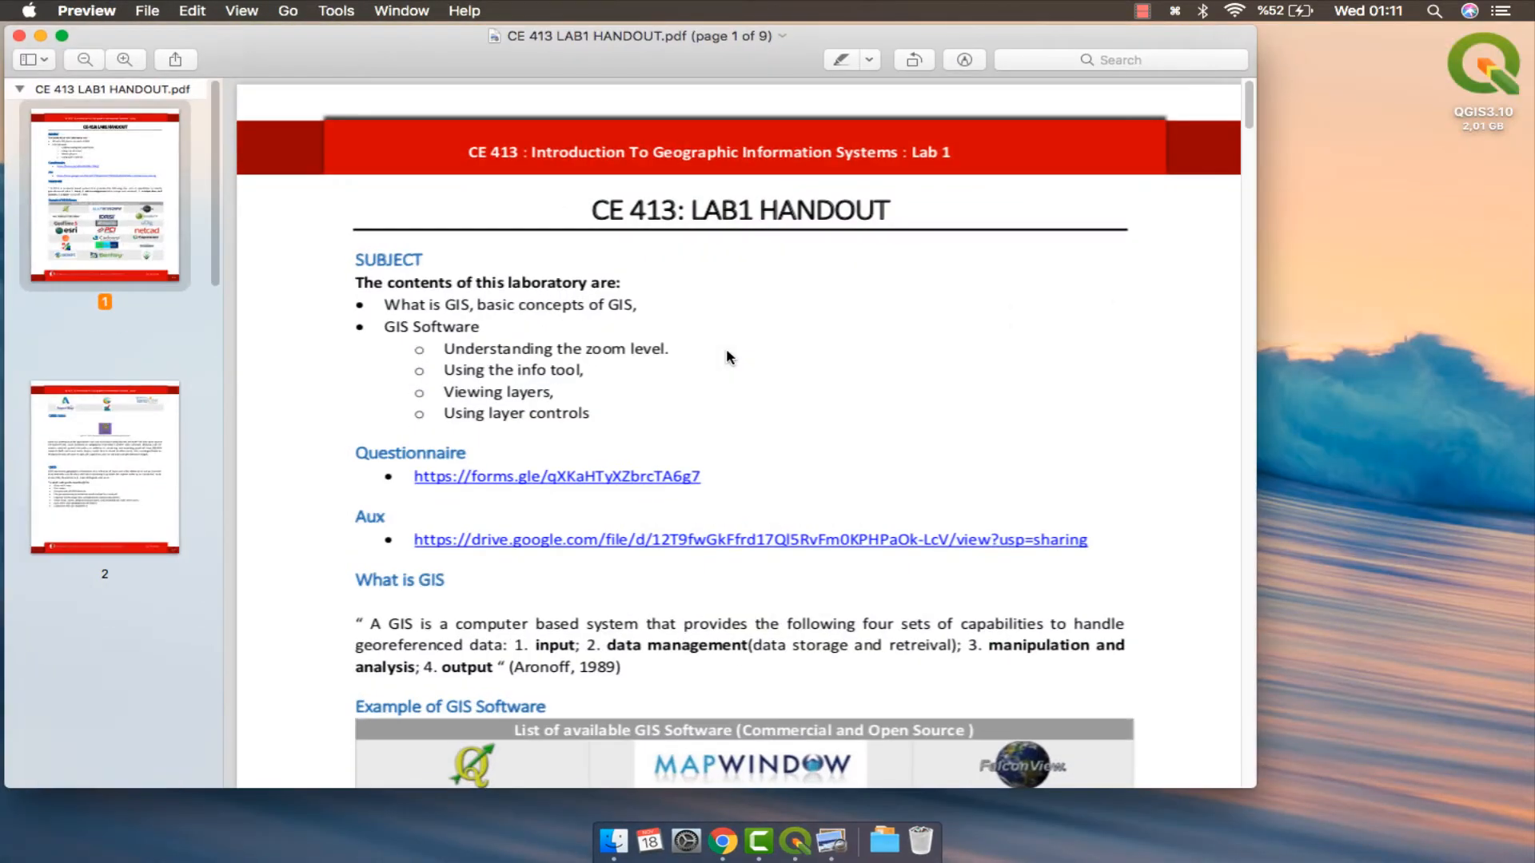
{"action": "double_click", "coordinate": [722, 41]}
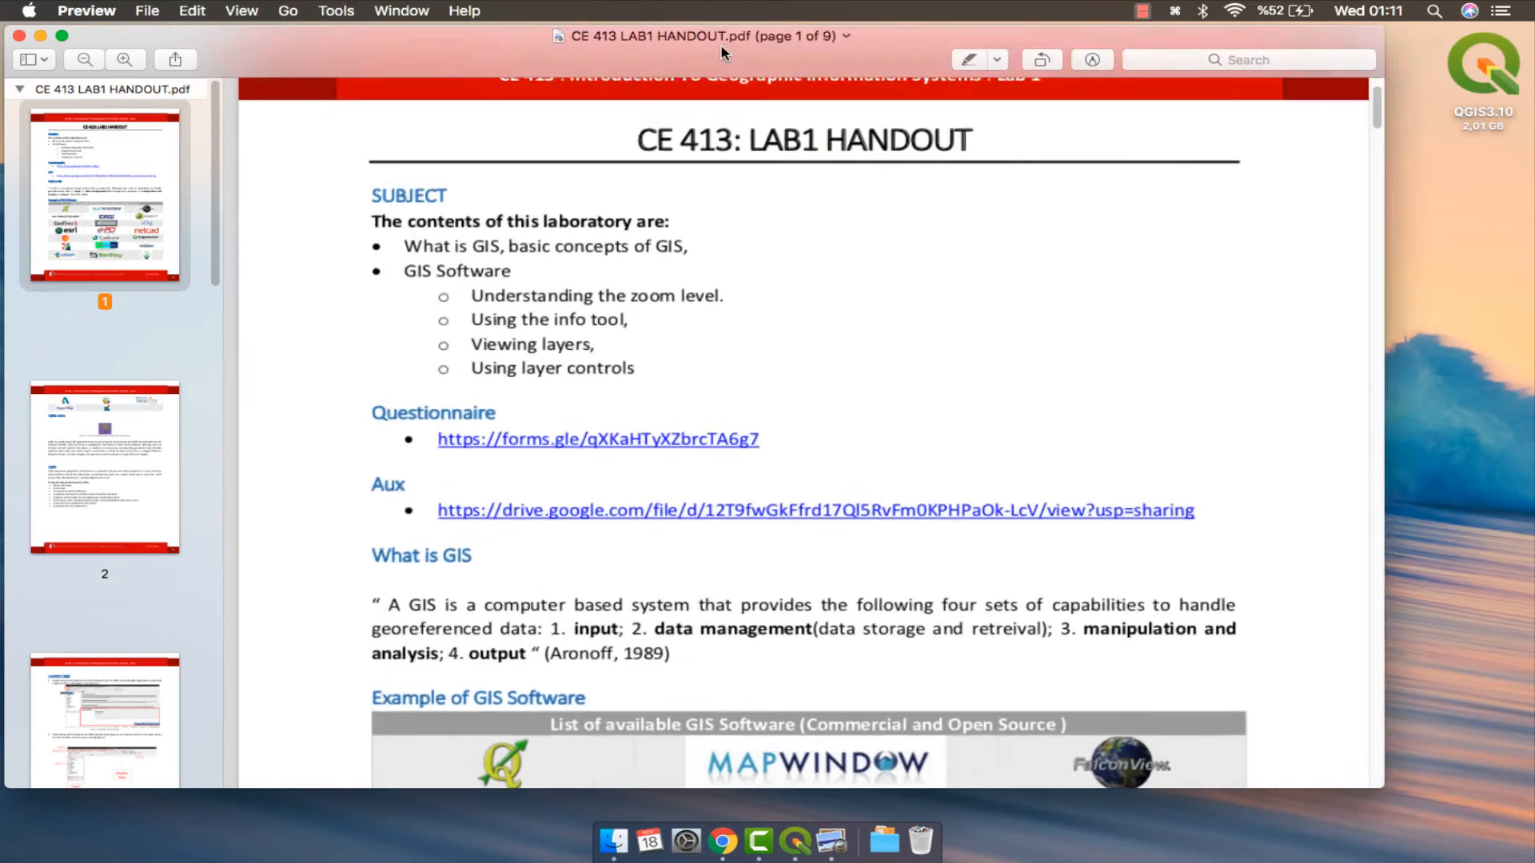
{"action": "scroll", "coordinate": [1175, 339], "scroll_direction": "up", "scroll_amount": 2}
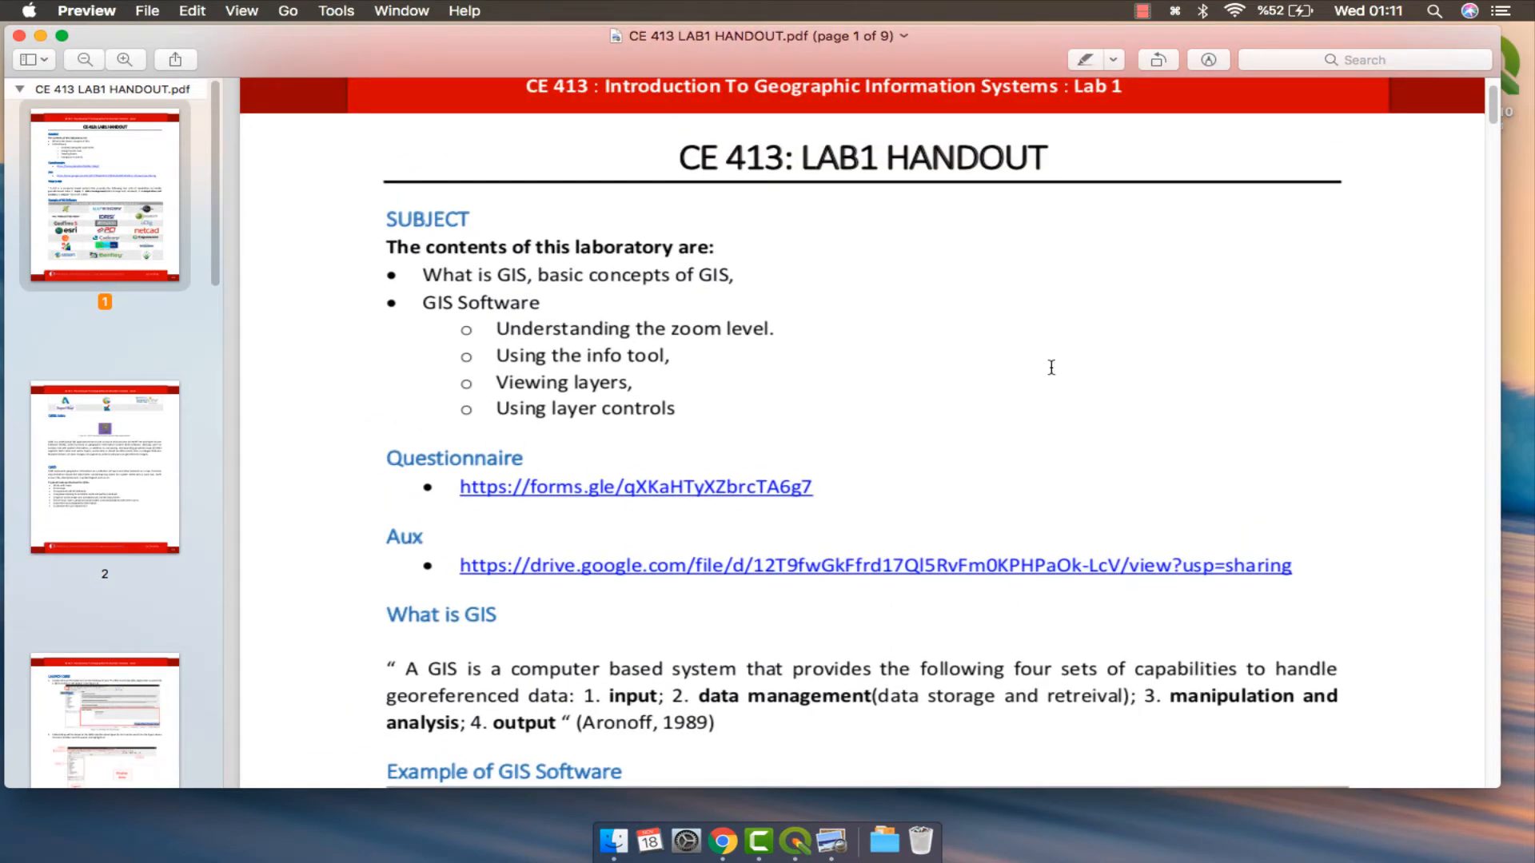
{"action": "scroll", "coordinate": [1054, 365], "scroll_direction": "down", "scroll_amount": 3}
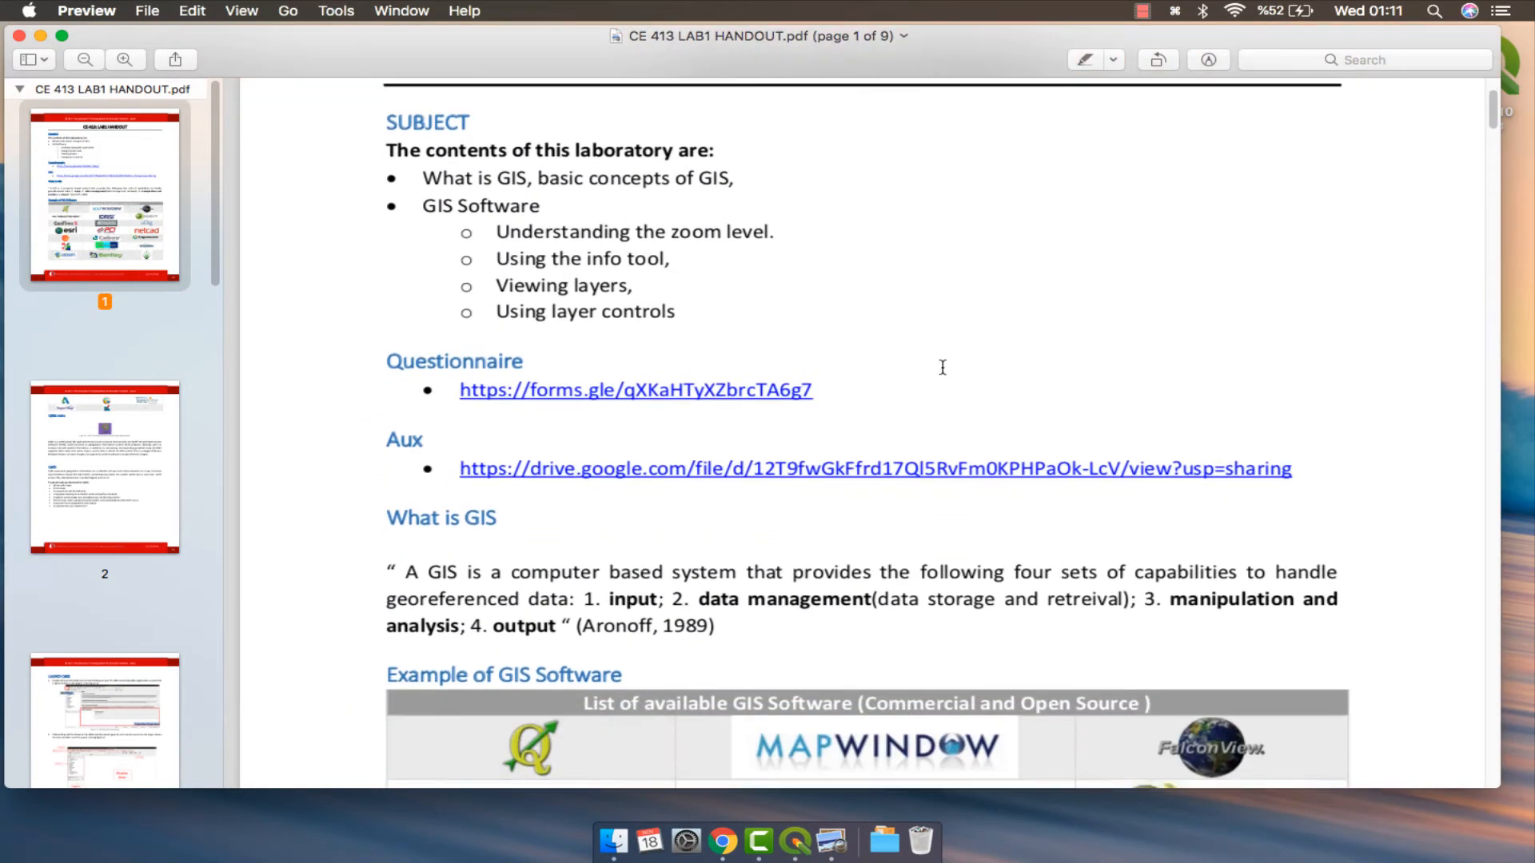
Download Lab01_AuxilaryData.rar through the handout's Aux link and open the archive, putting away the file and browser windows.
{"action": "left_click", "coordinate": [692, 470]}
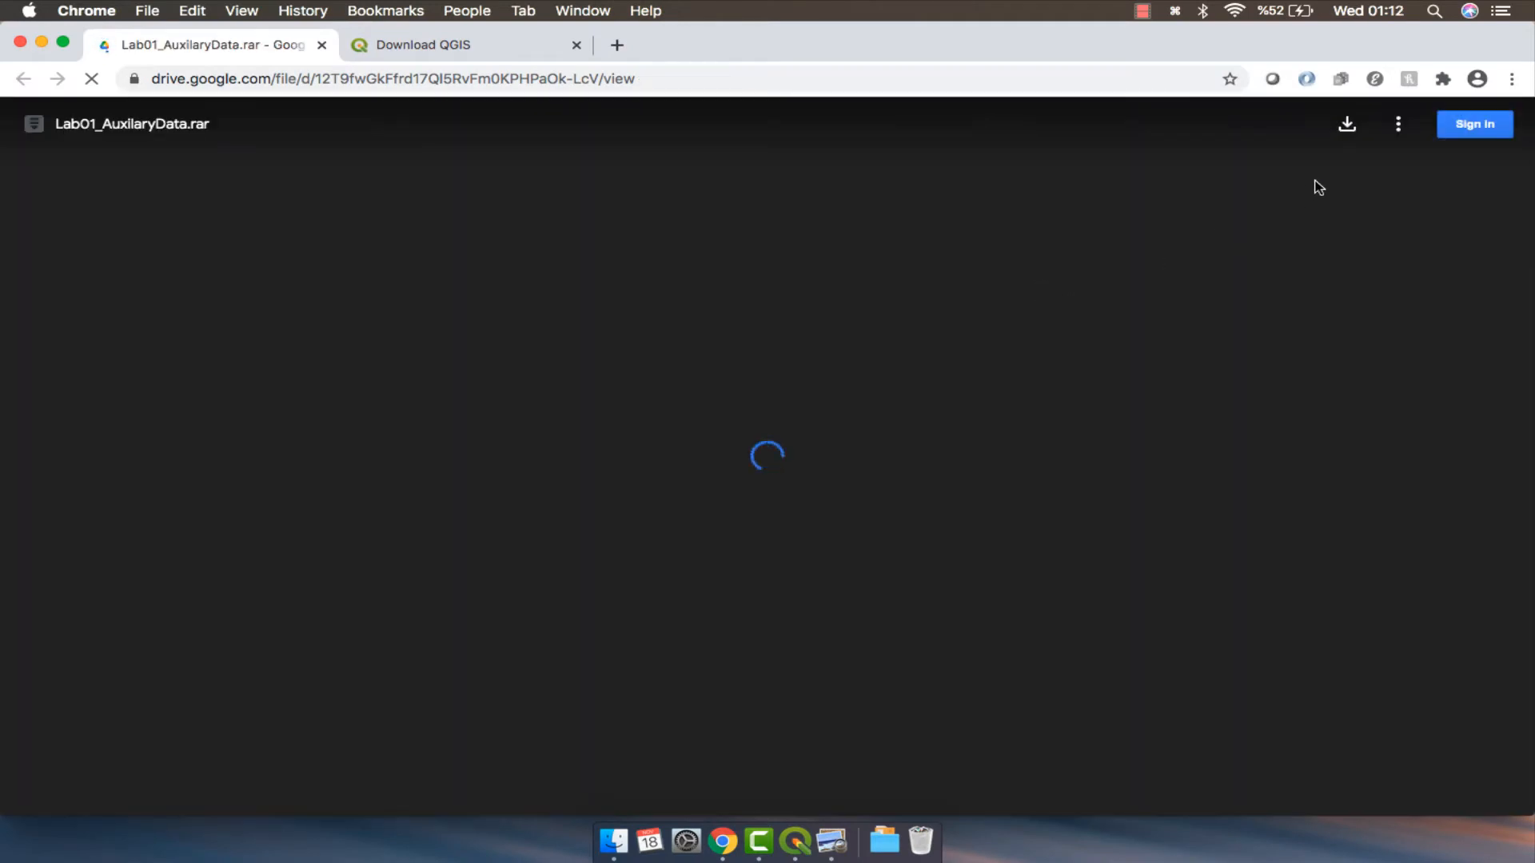
{"action": "left_click", "coordinate": [1356, 135]}
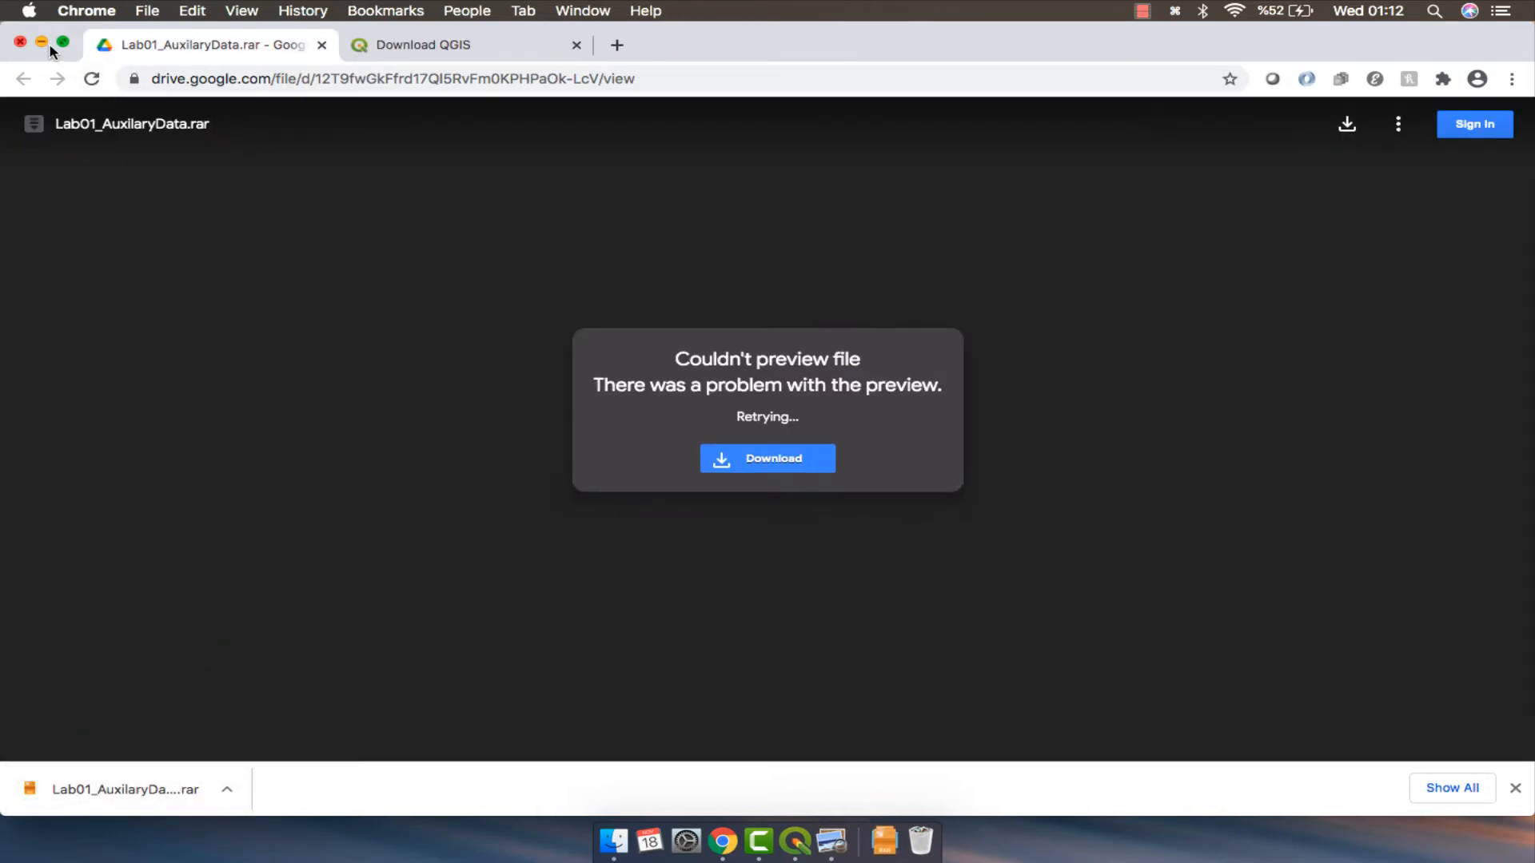
{"action": "left_click", "coordinate": [141, 780]}
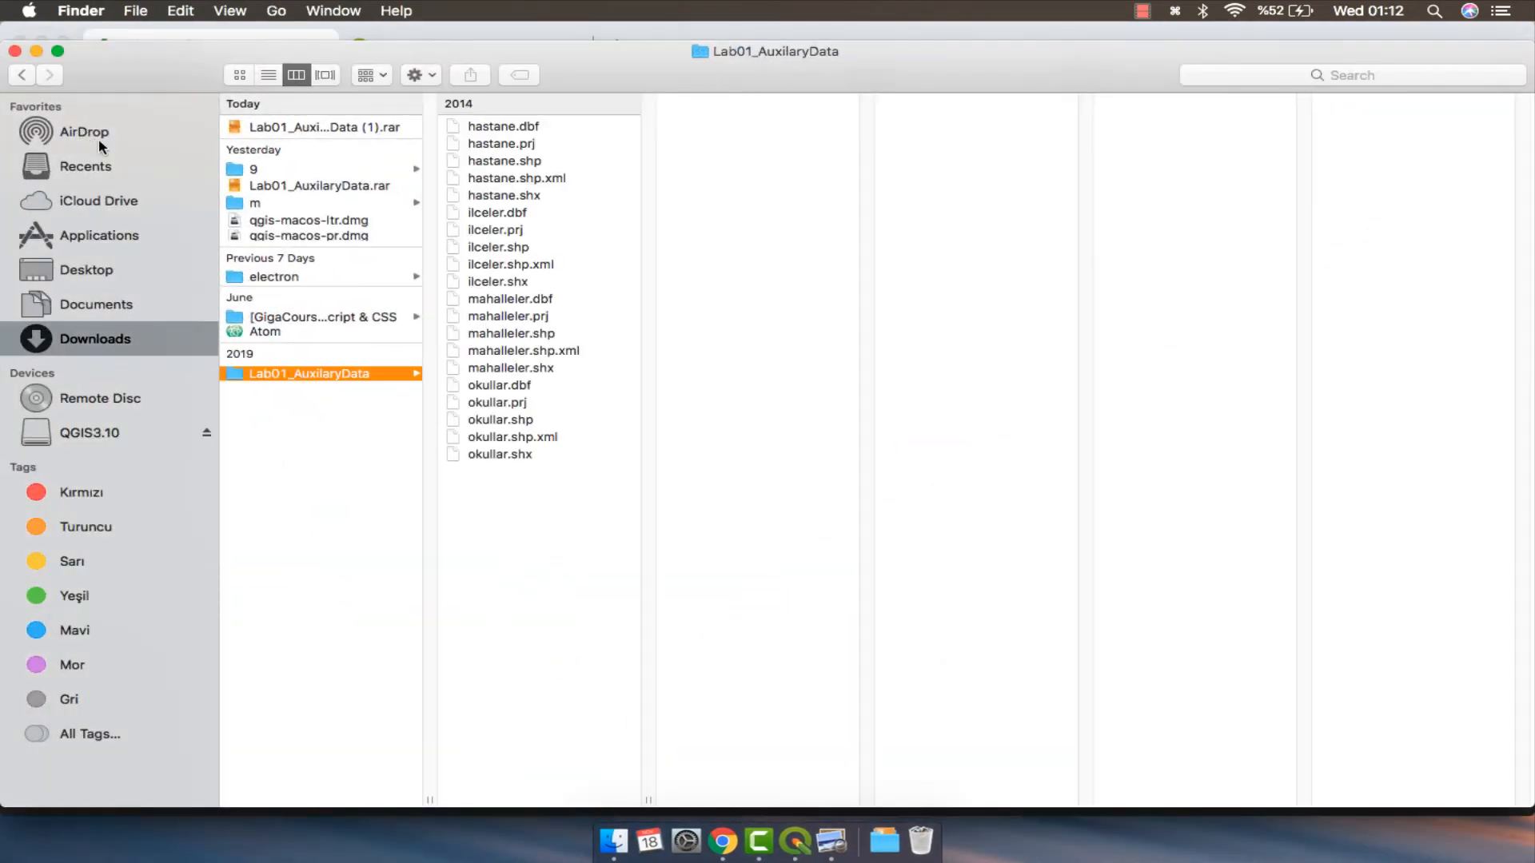
{"action": "left_click", "coordinate": [36, 55]}
{"action": "left_click", "coordinate": [20, 42]}
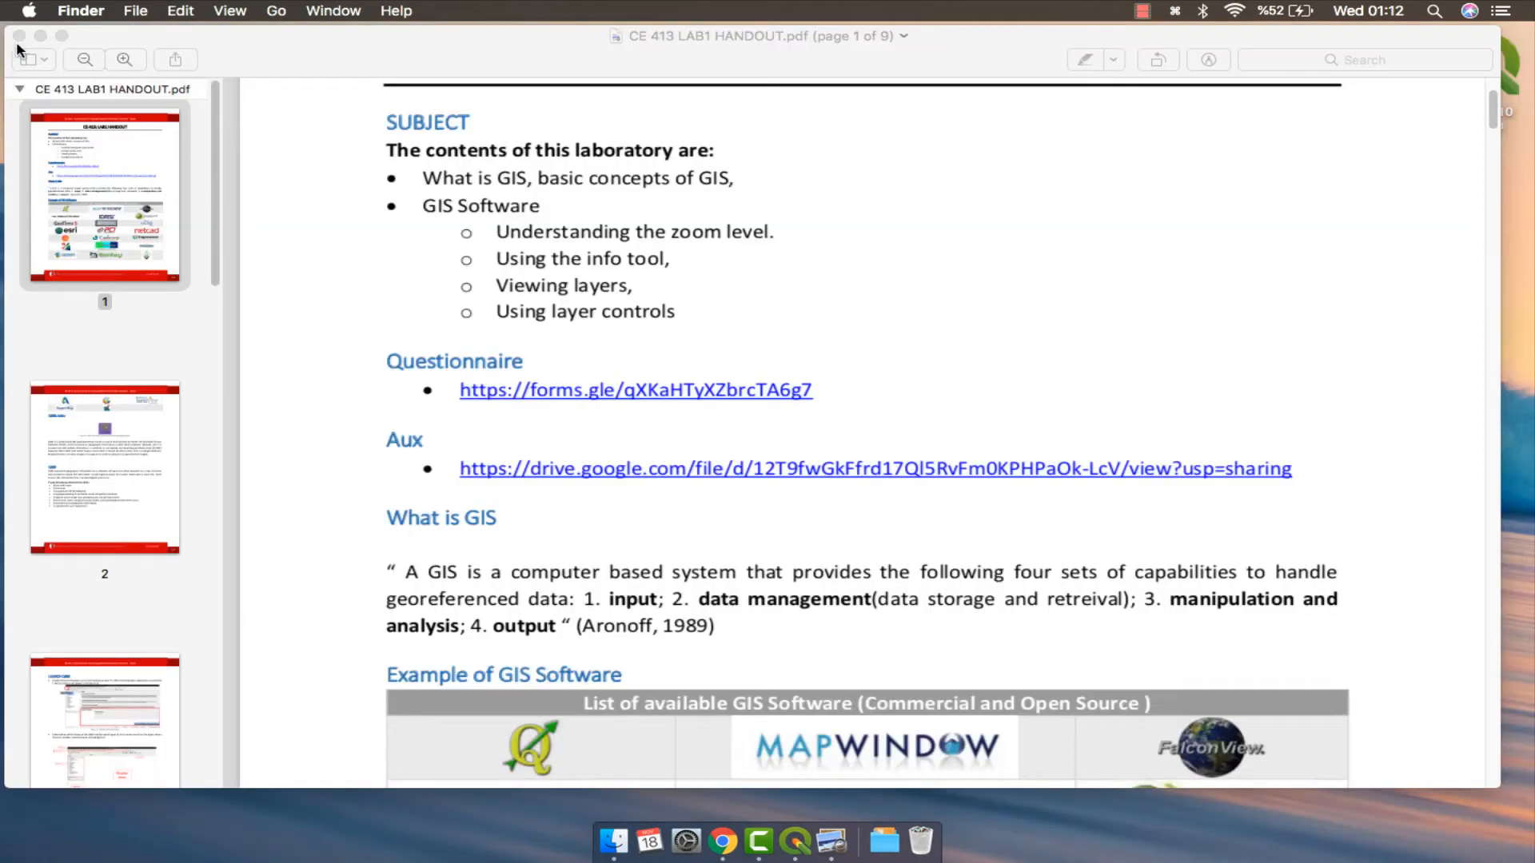
Read through the handout from the GIS software list to the LAUNCH QGIS section on page 3.
{"action": "scroll", "coordinate": [765, 485], "scroll_direction": "down", "scroll_amount": 10}
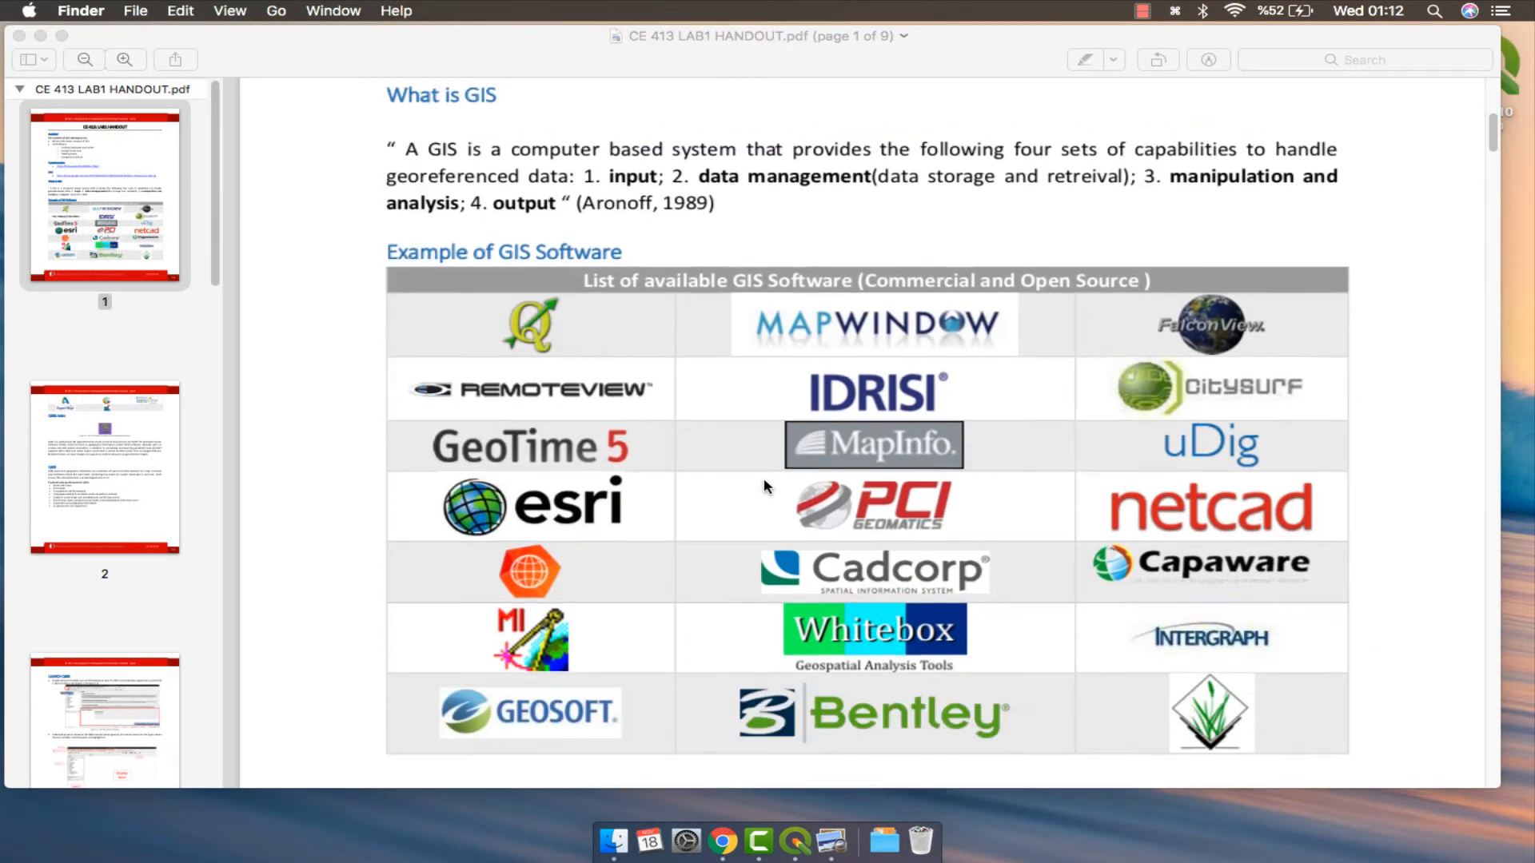
{"action": "scroll", "coordinate": [765, 485], "scroll_direction": "down", "scroll_amount": 12}
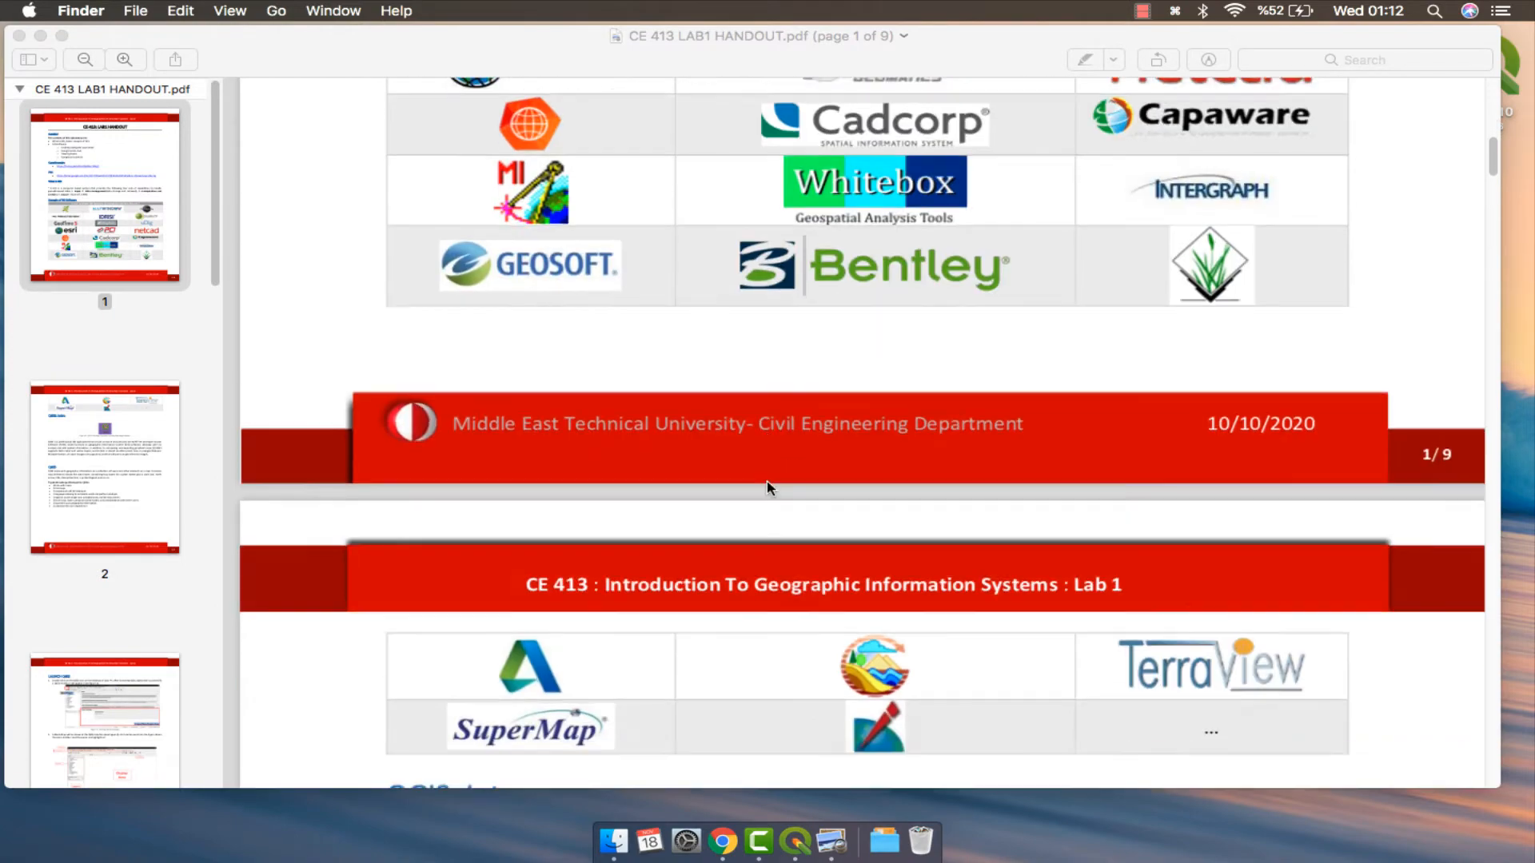
{"action": "scroll", "coordinate": [766, 486], "scroll_direction": "down", "scroll_amount": 12}
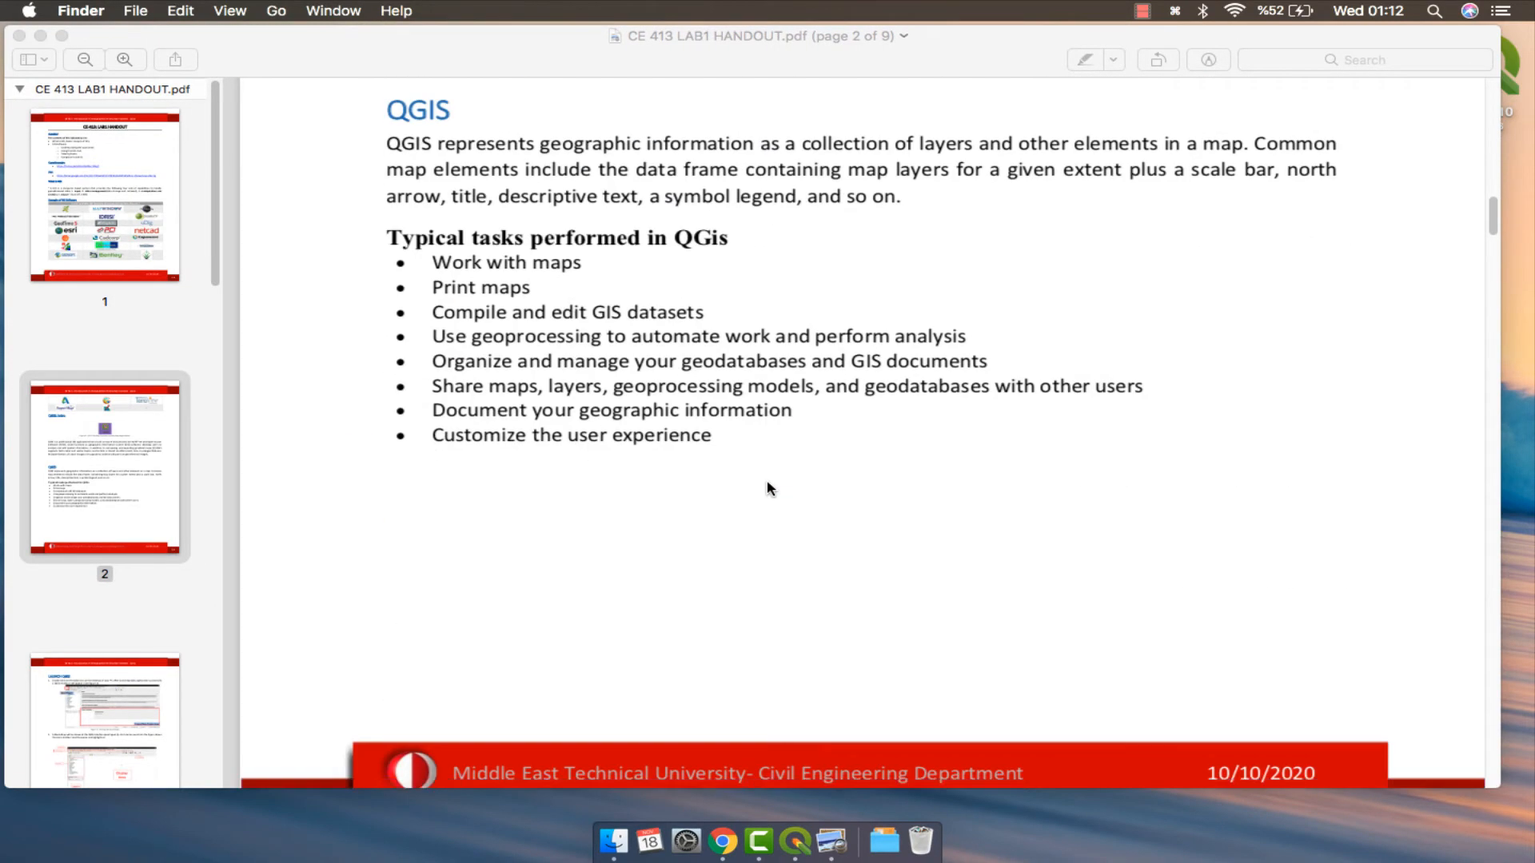
{"action": "scroll", "coordinate": [766, 486], "scroll_direction": "down", "scroll_amount": 4}
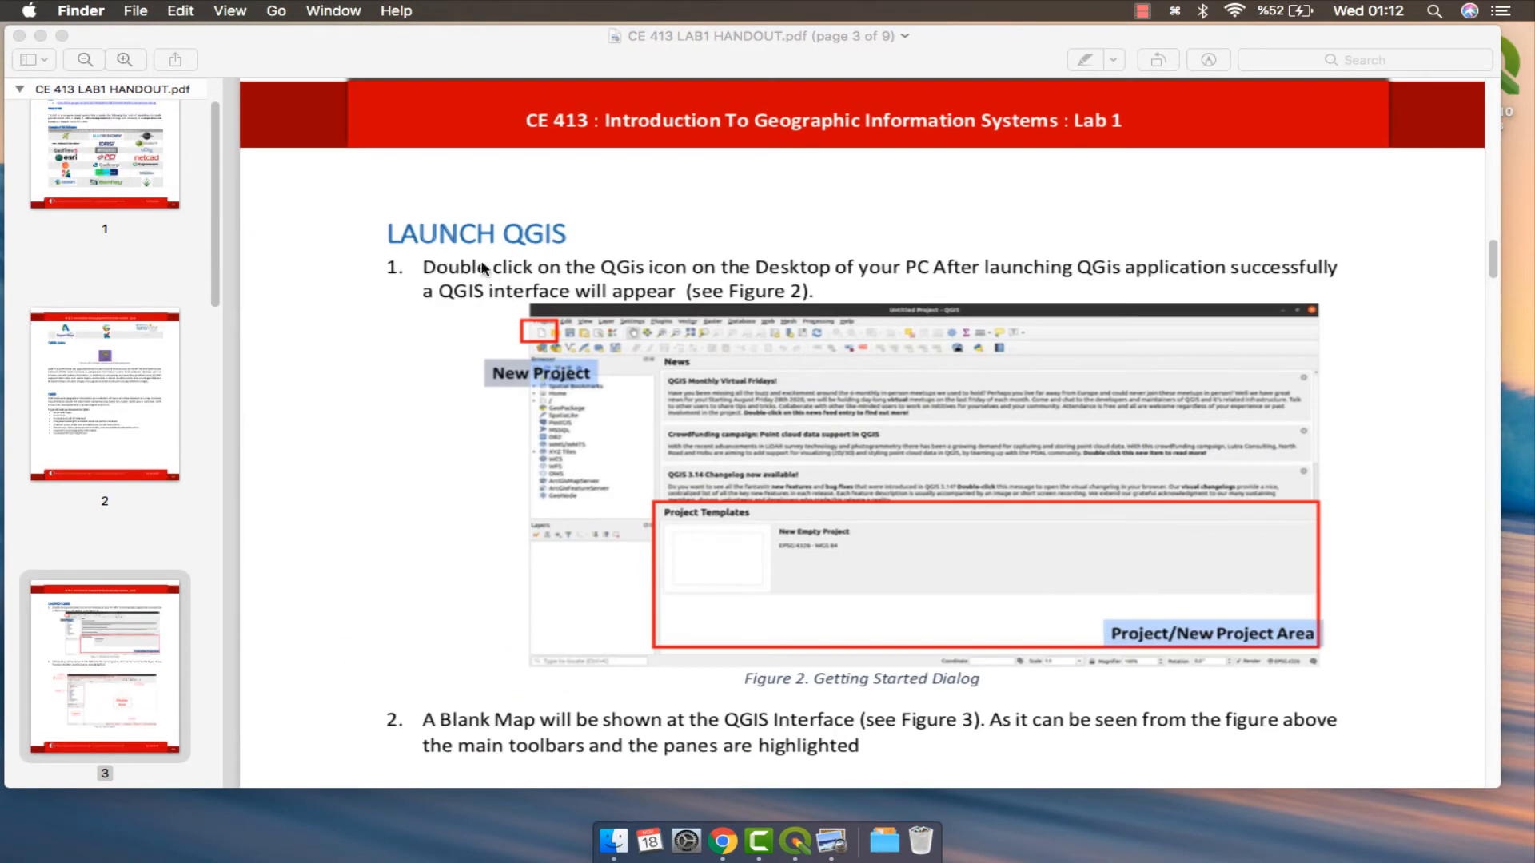
{"action": "triple_click", "coordinate": [469, 240]}
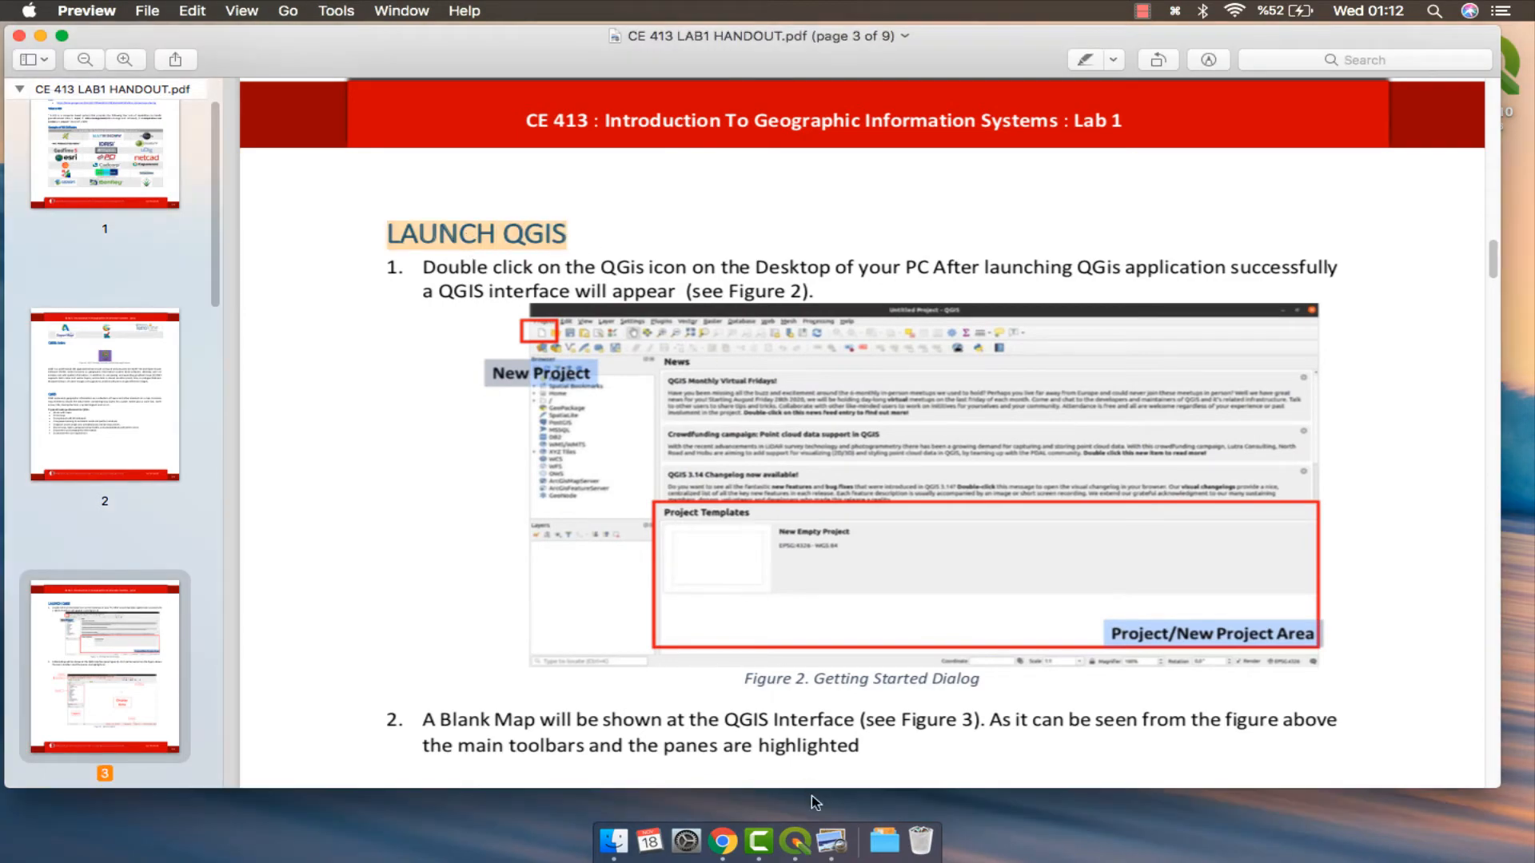
Switch to QGIS, dismiss all the news entries and start a project from the New Empty Project template.
{"action": "left_click", "coordinate": [795, 838]}
{"action": "scroll", "coordinate": [536, 411], "scroll_direction": "down", "scroll_amount": 10}
{"action": "scroll", "coordinate": [536, 411], "scroll_direction": "up", "scroll_amount": 10}
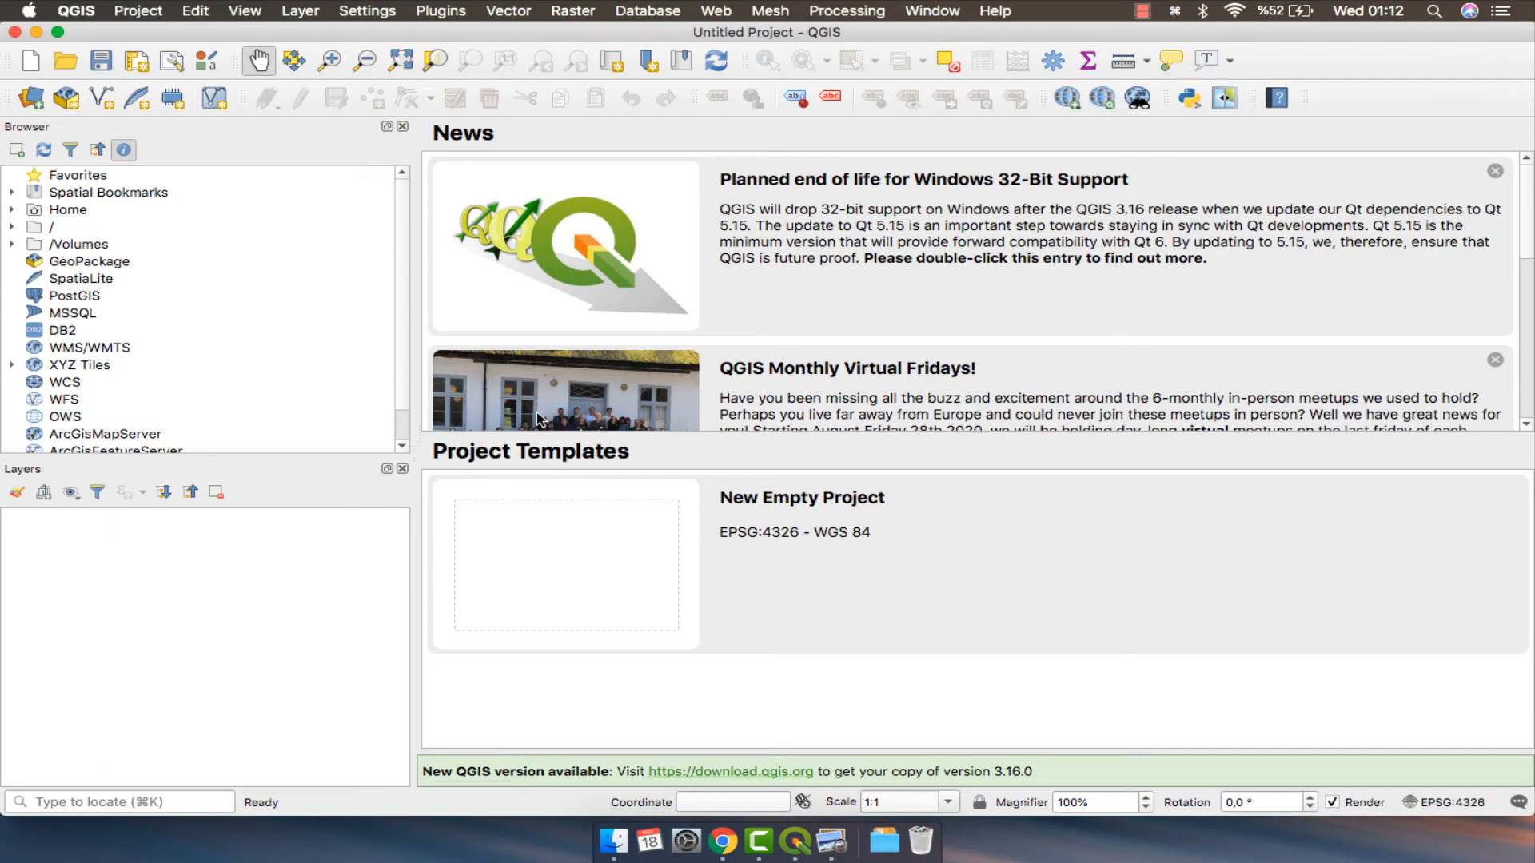
{"action": "scroll", "coordinate": [1491, 200], "scroll_direction": "down", "scroll_amount": 5}
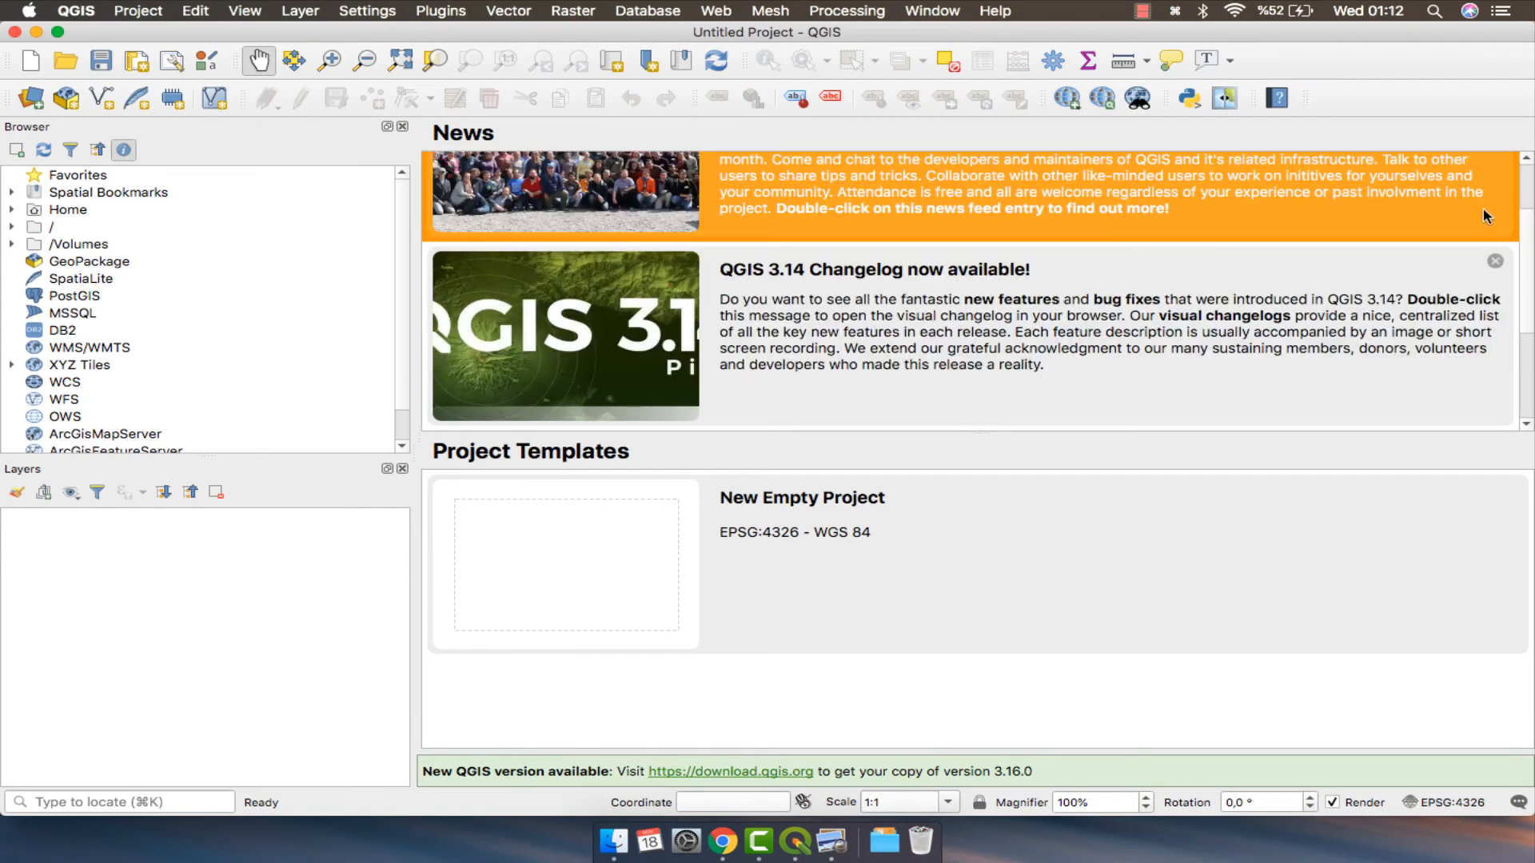
{"action": "left_click", "coordinate": [1495, 261]}
{"action": "left_click", "coordinate": [1494, 261]}
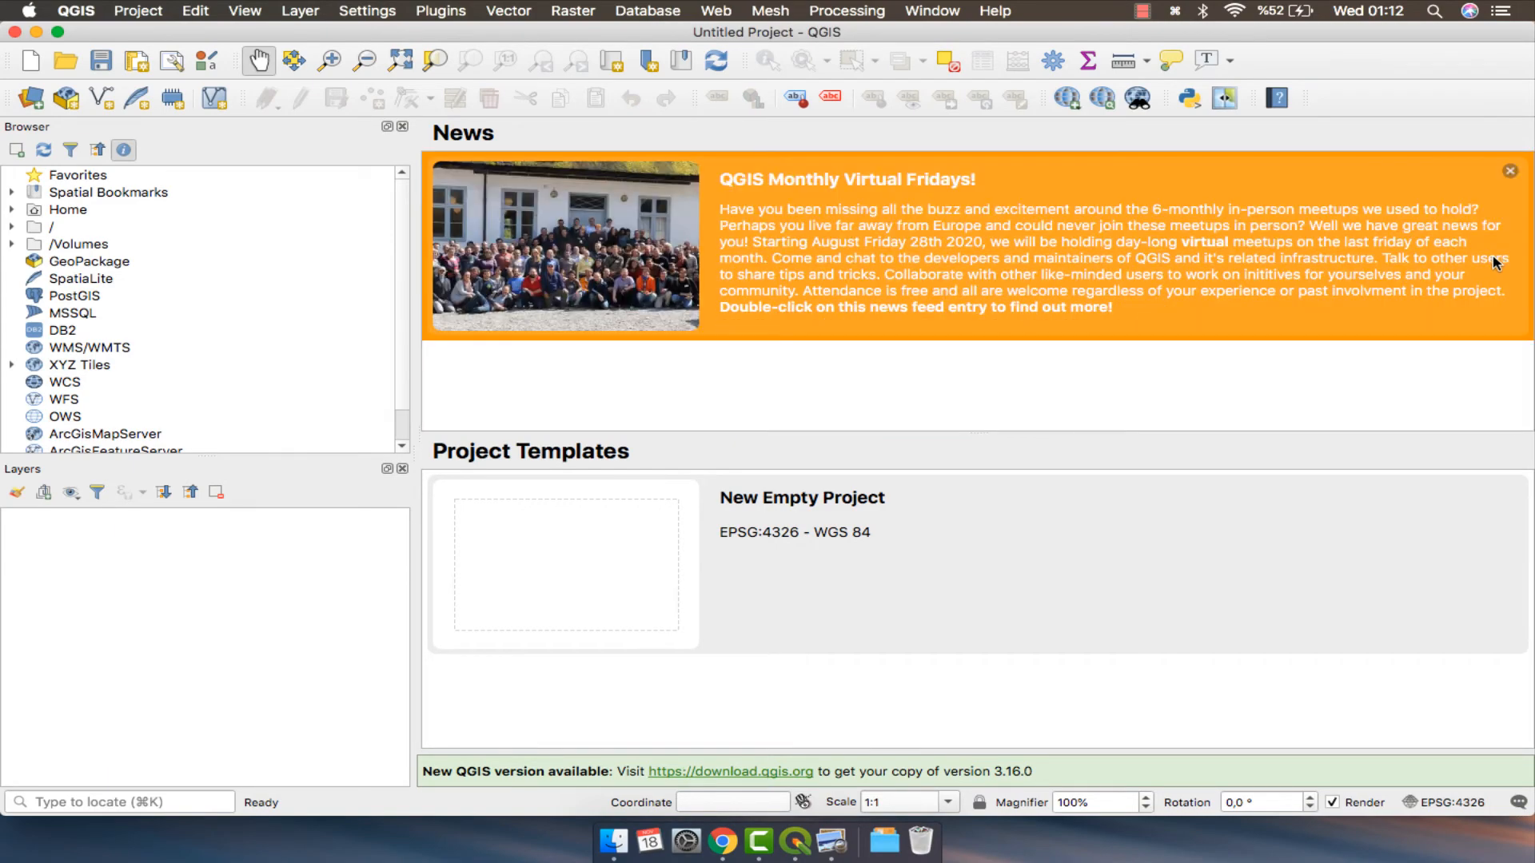
{"action": "left_click", "coordinate": [1509, 172]}
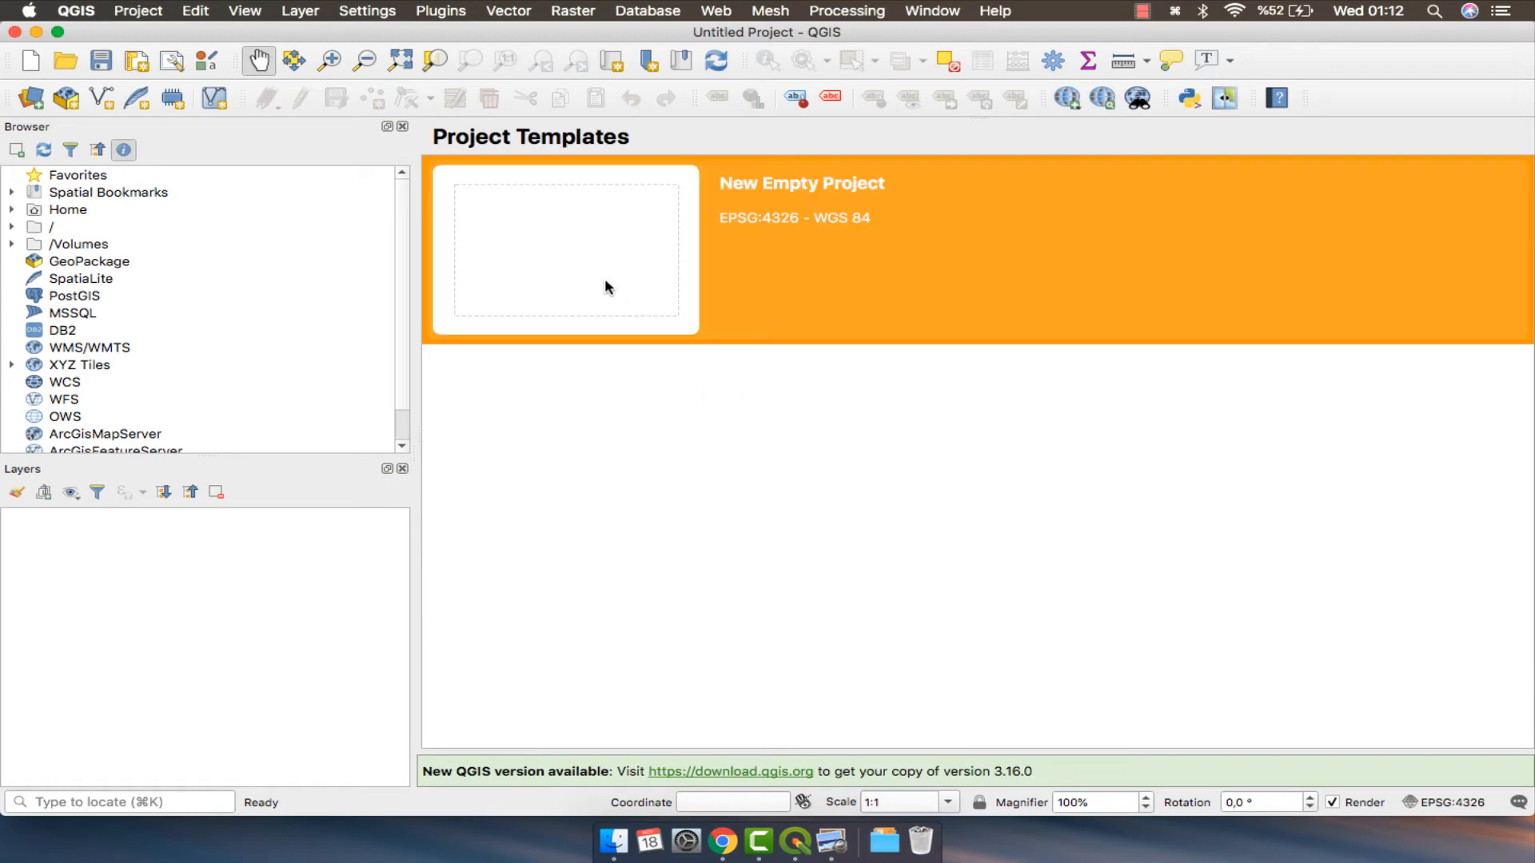
{"action": "left_click", "coordinate": [605, 287]}
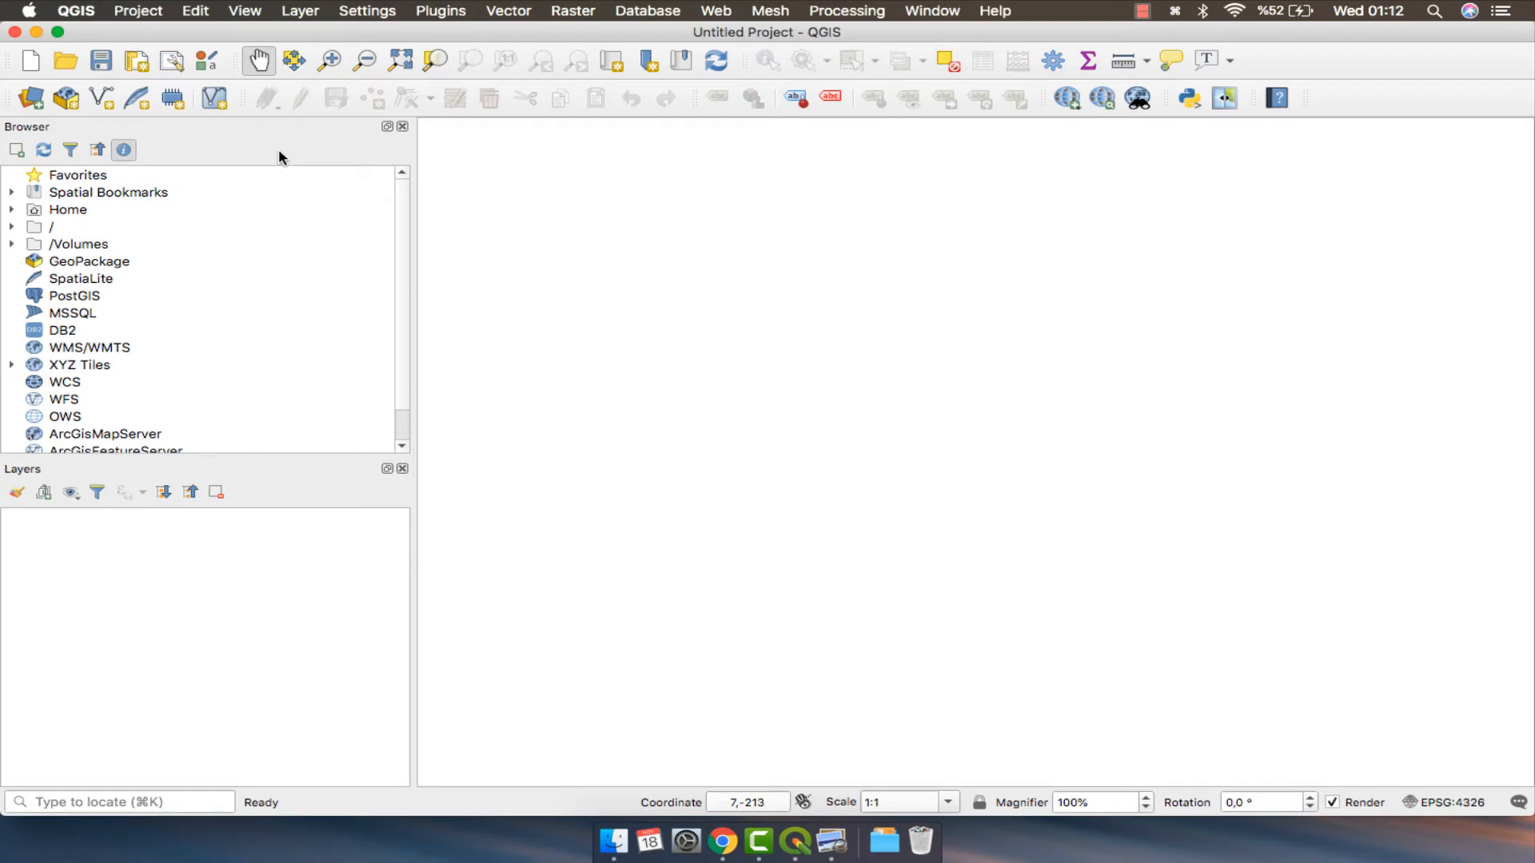
Check the installed QGIS version in the program's About information.
{"action": "left_click", "coordinate": [76, 10]}
{"action": "left_click", "coordinate": [106, 35]}
{"action": "left_click_drag", "start_coordinate": [694, 185], "coordinate": [824, 182]}
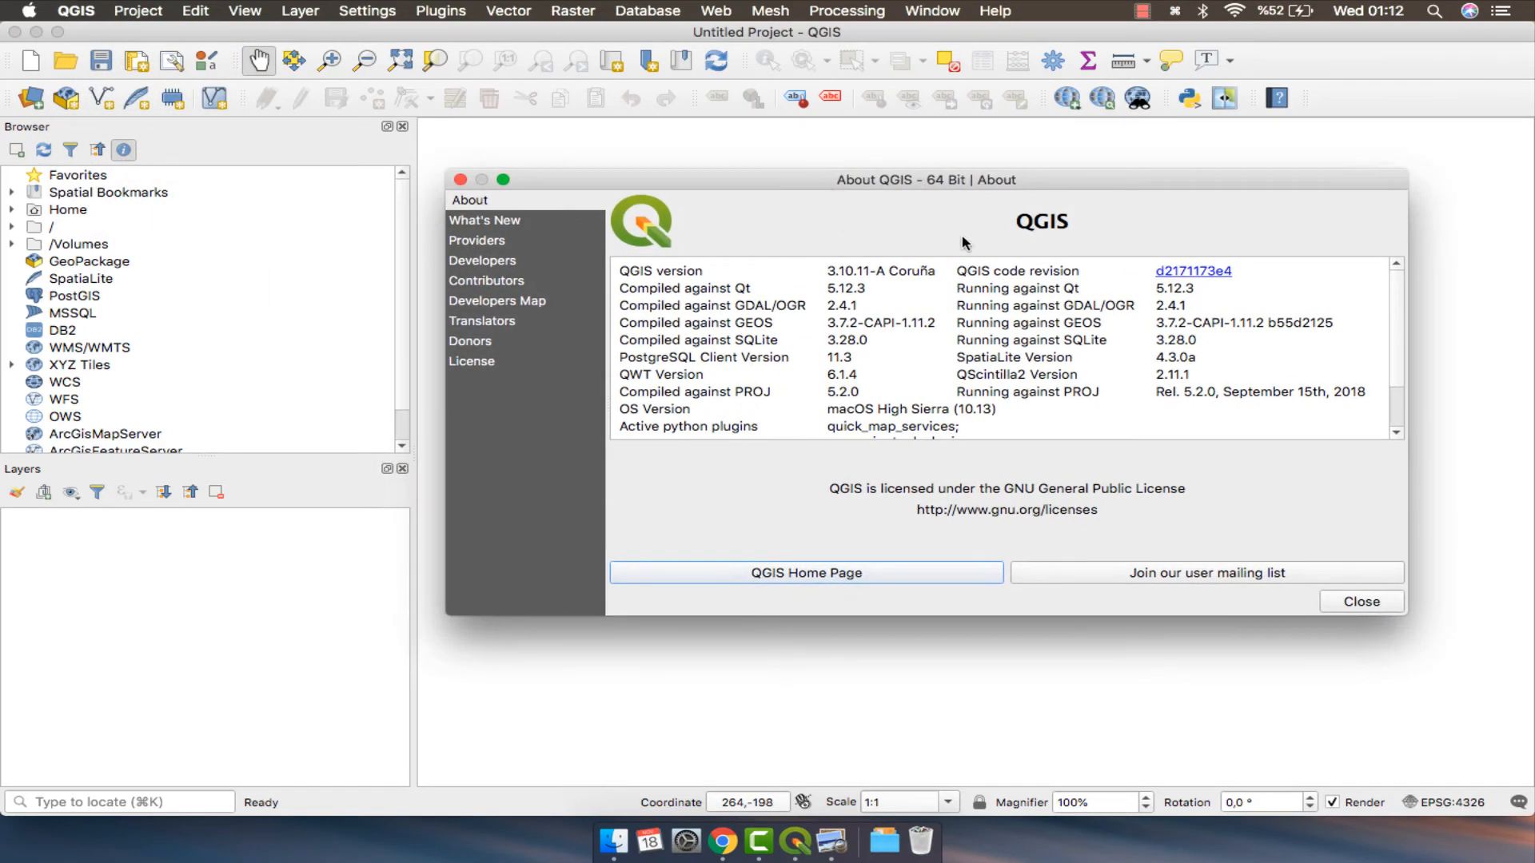
{"action": "triple_click", "coordinate": [825, 270]}
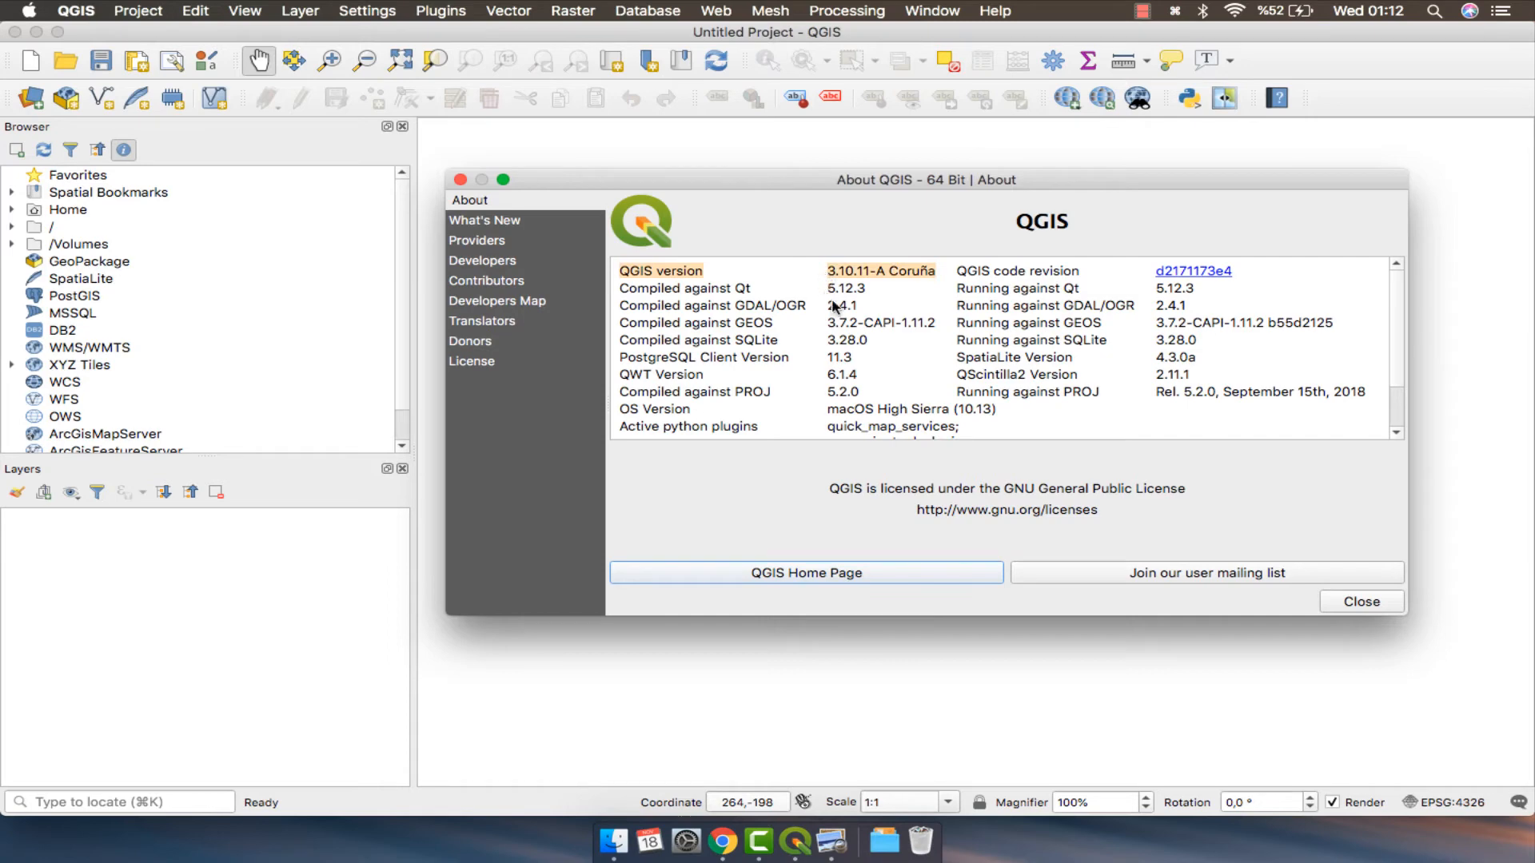
{"action": "left_click", "coordinate": [1350, 601]}
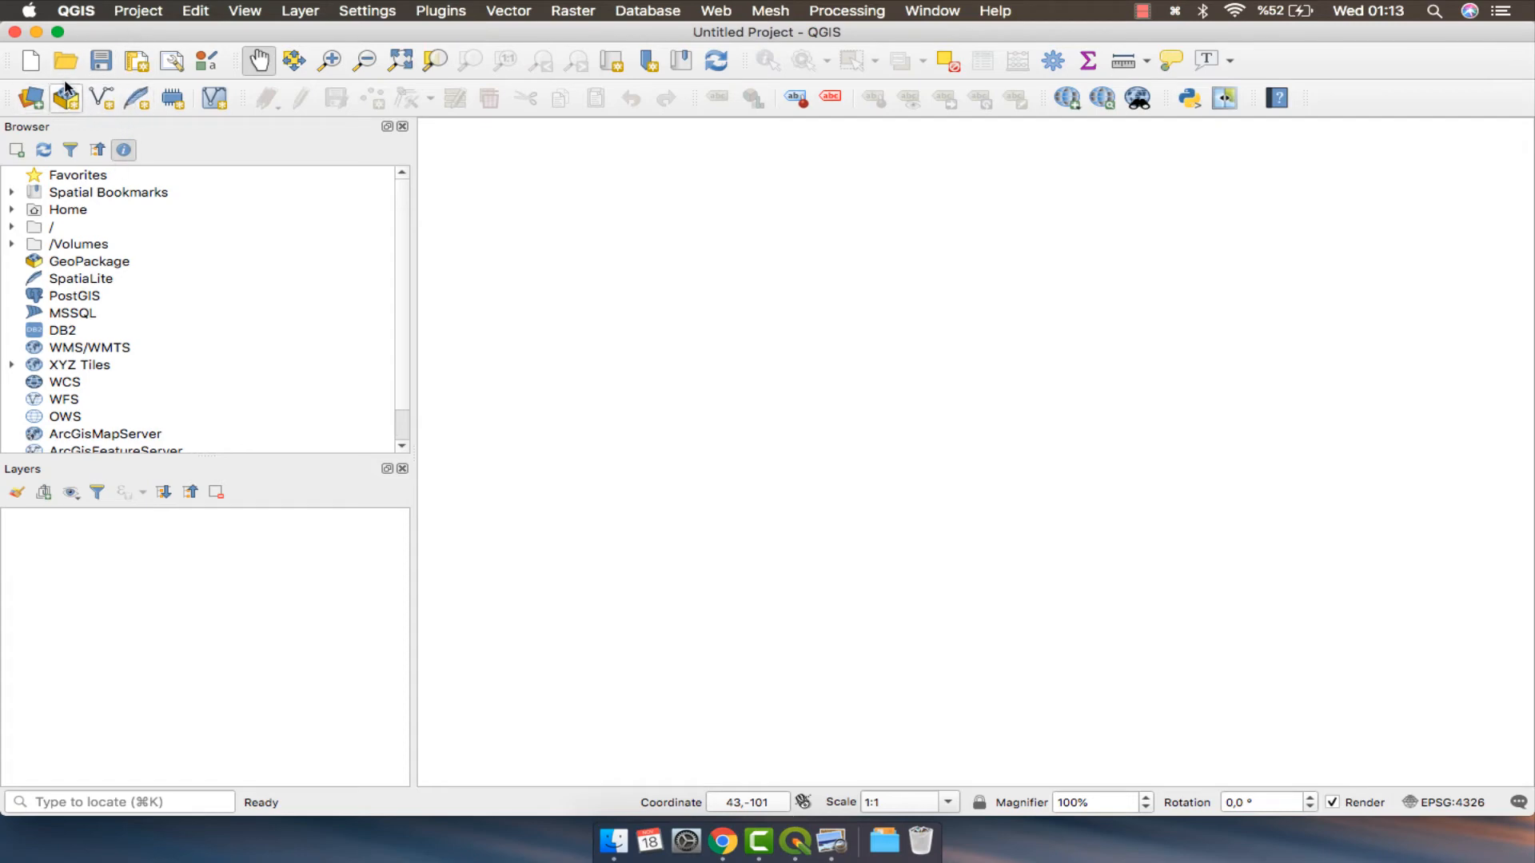
Choose hastane.shp from the Lab01_AuxilaryData folder in Downloads as the vector dataset source.
{"action": "left_click", "coordinate": [32, 98]}
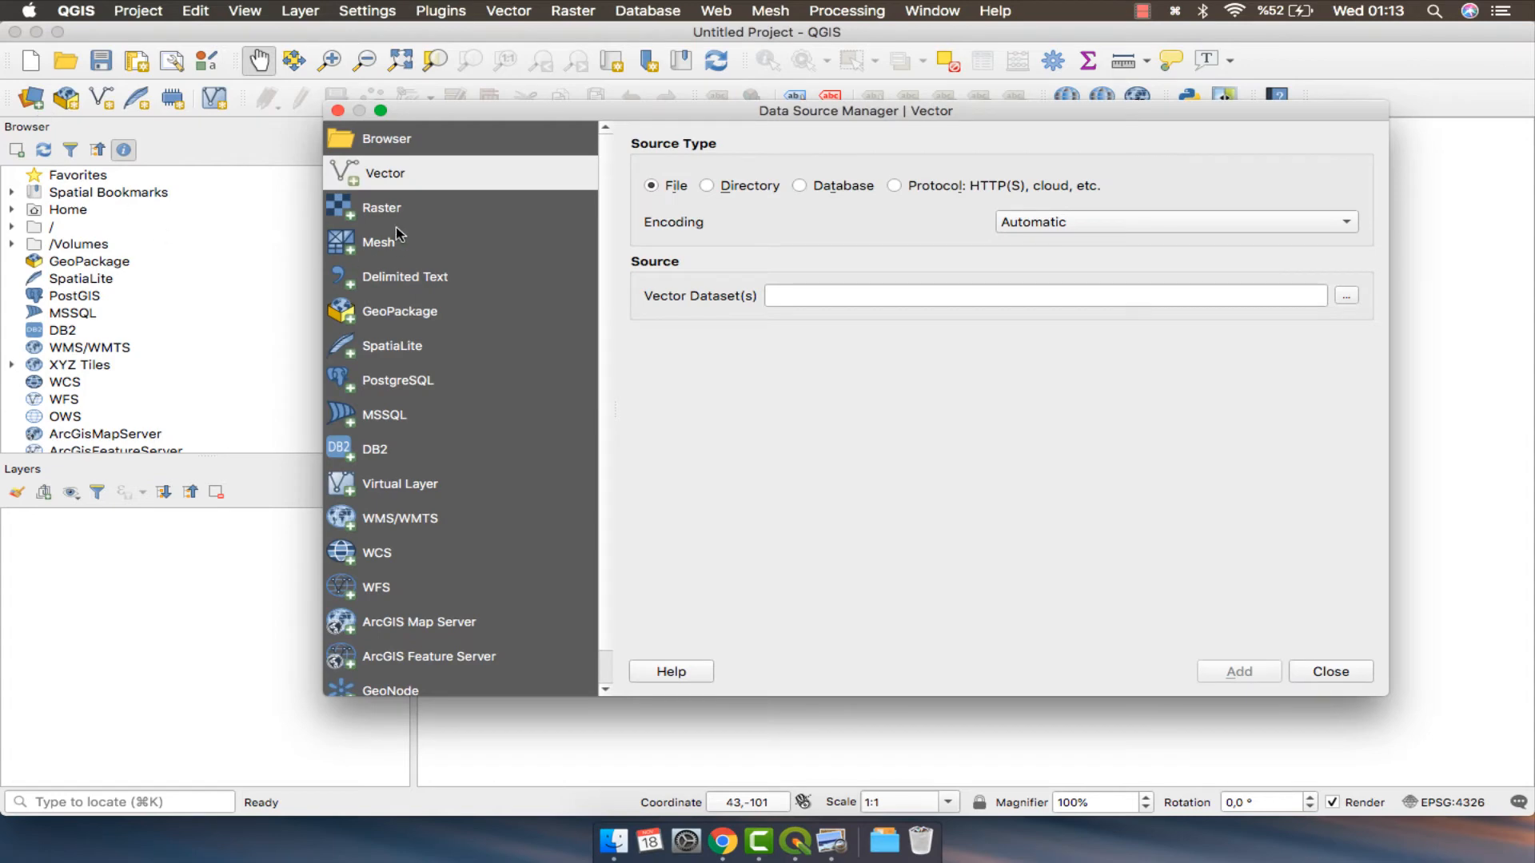
{"action": "left_click", "coordinate": [1347, 296]}
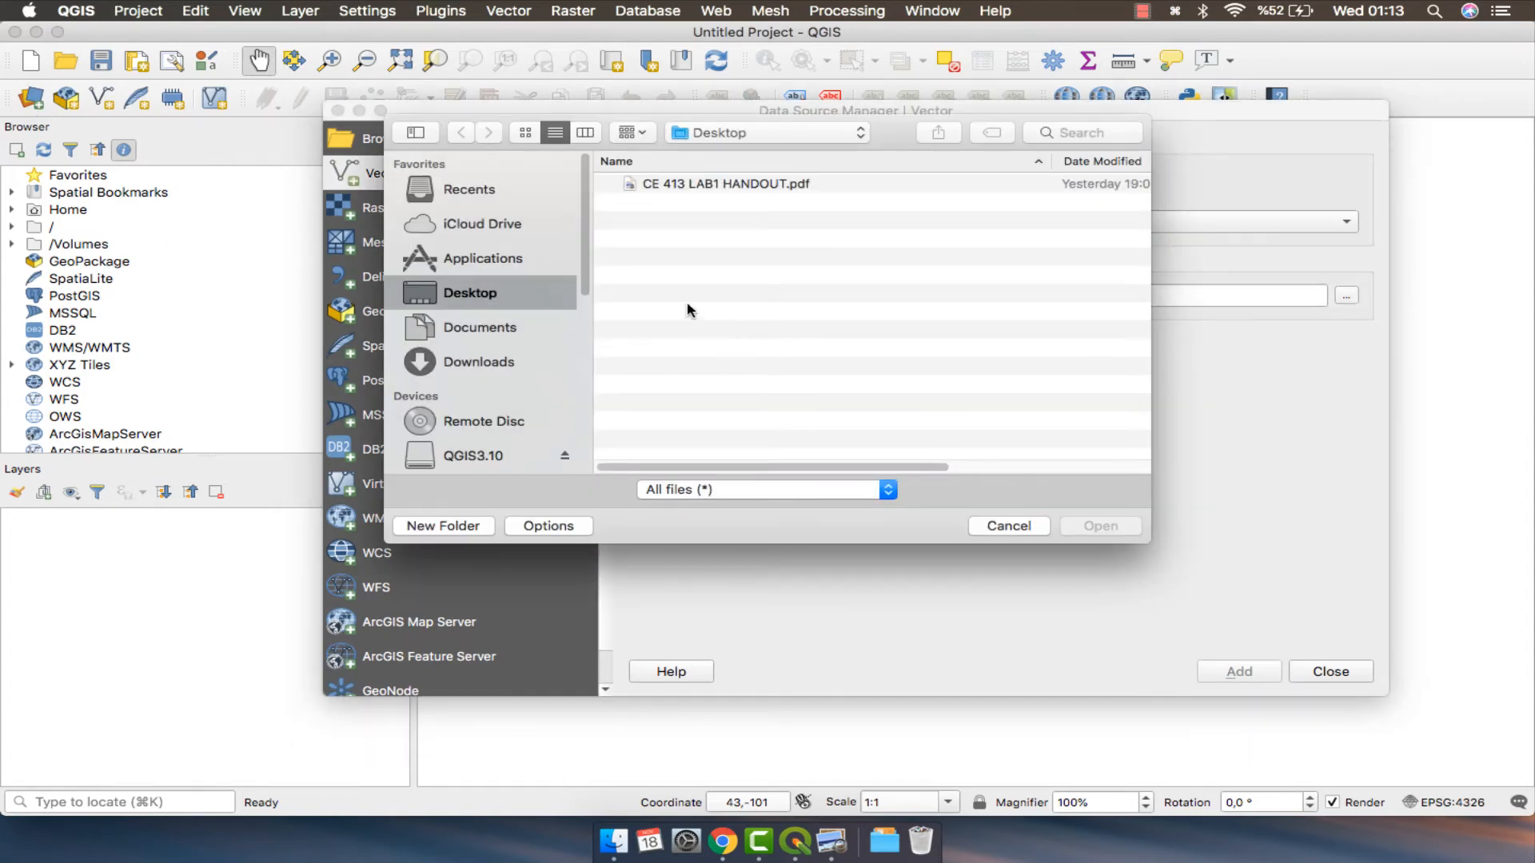
{"action": "left_click", "coordinate": [502, 330]}
{"action": "left_click", "coordinate": [505, 357]}
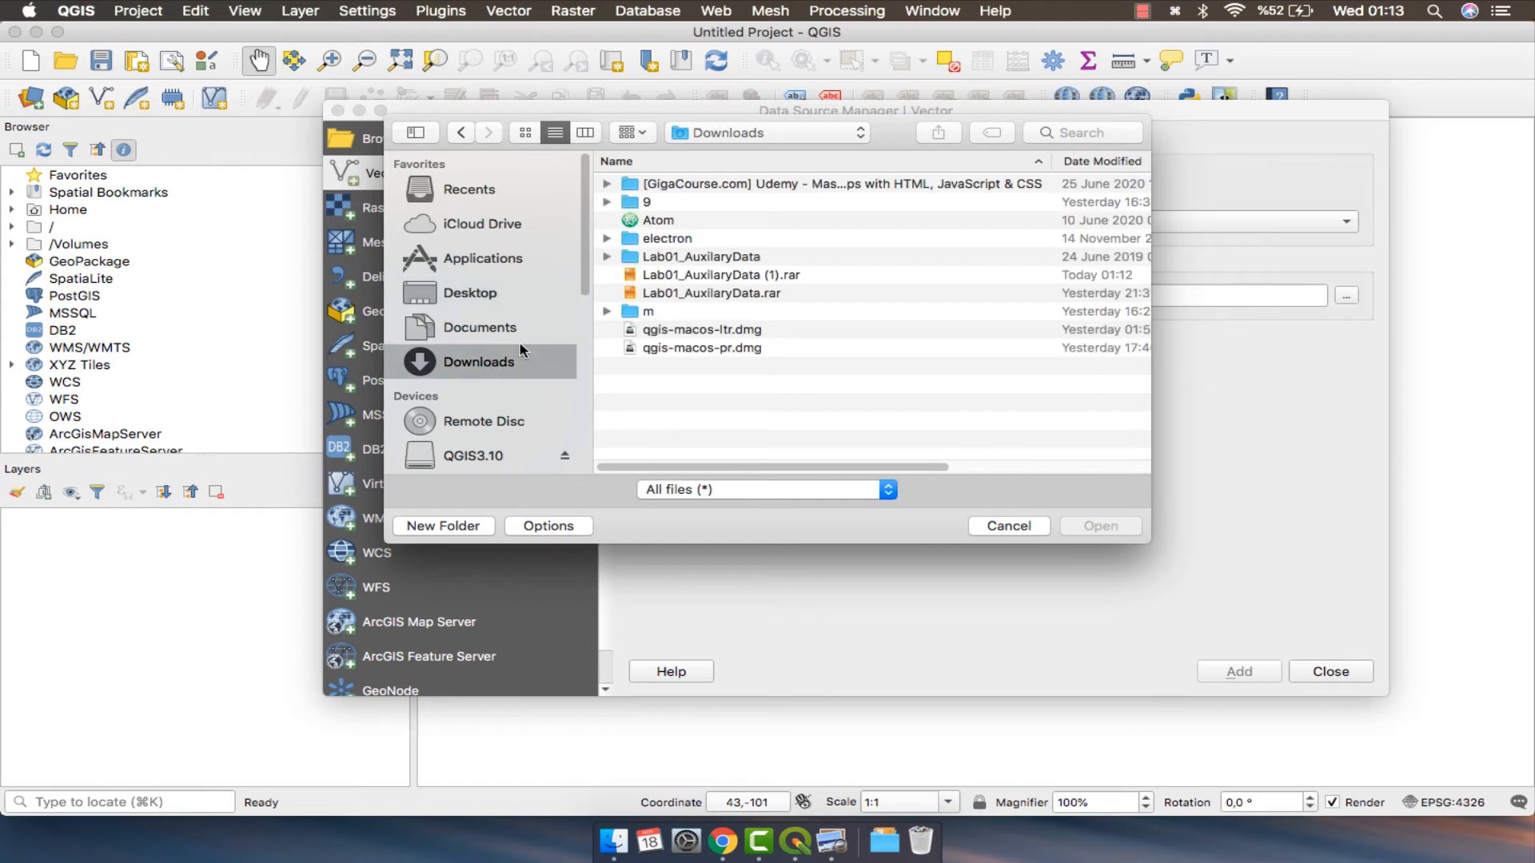
{"action": "left_click", "coordinate": [622, 260]}
{"action": "left_click", "coordinate": [606, 257]}
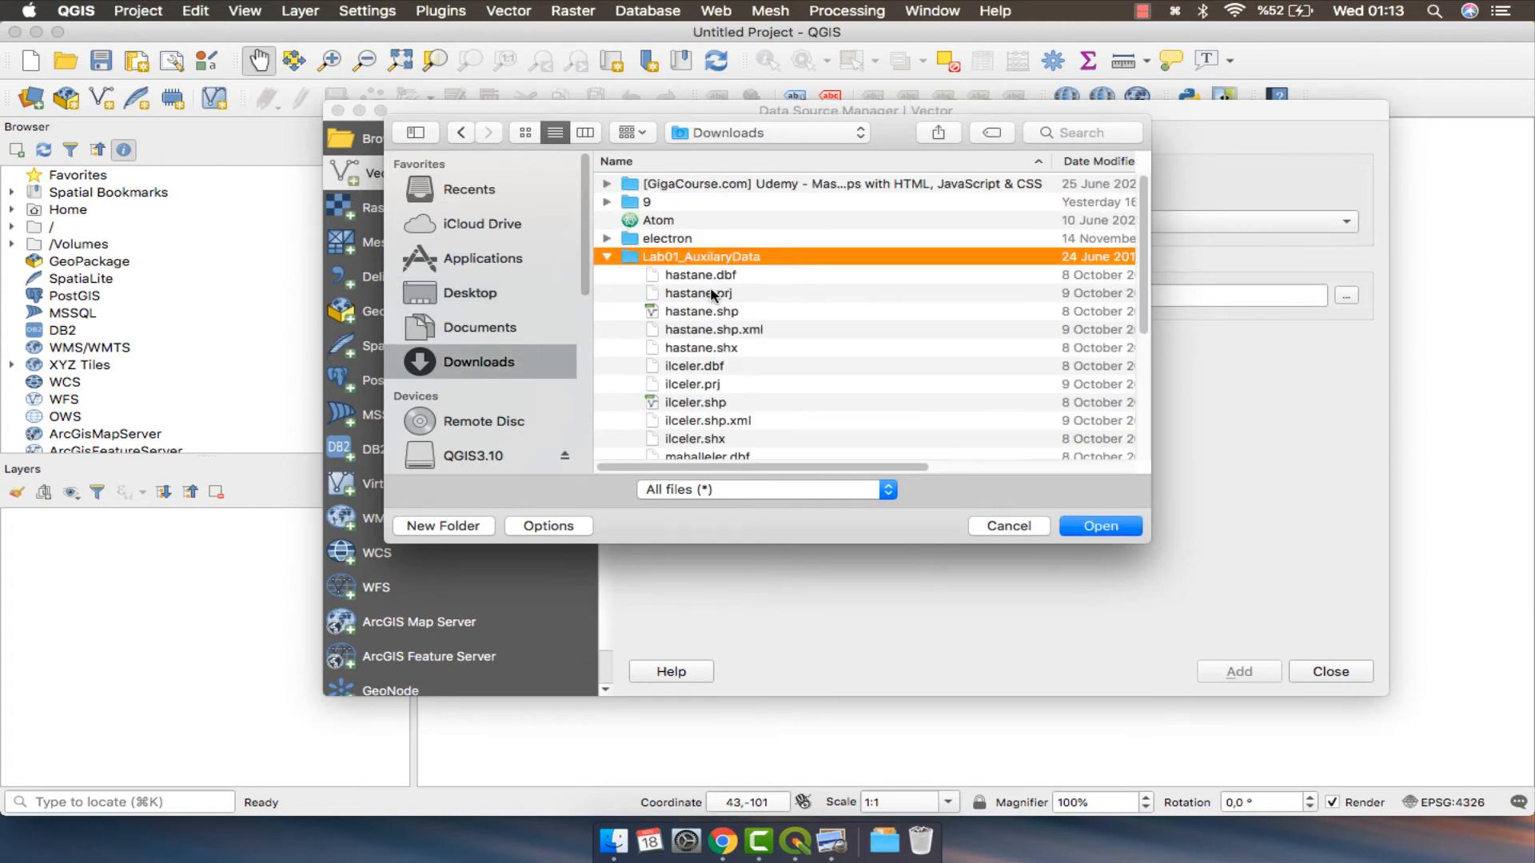
{"action": "left_click", "coordinate": [730, 314]}
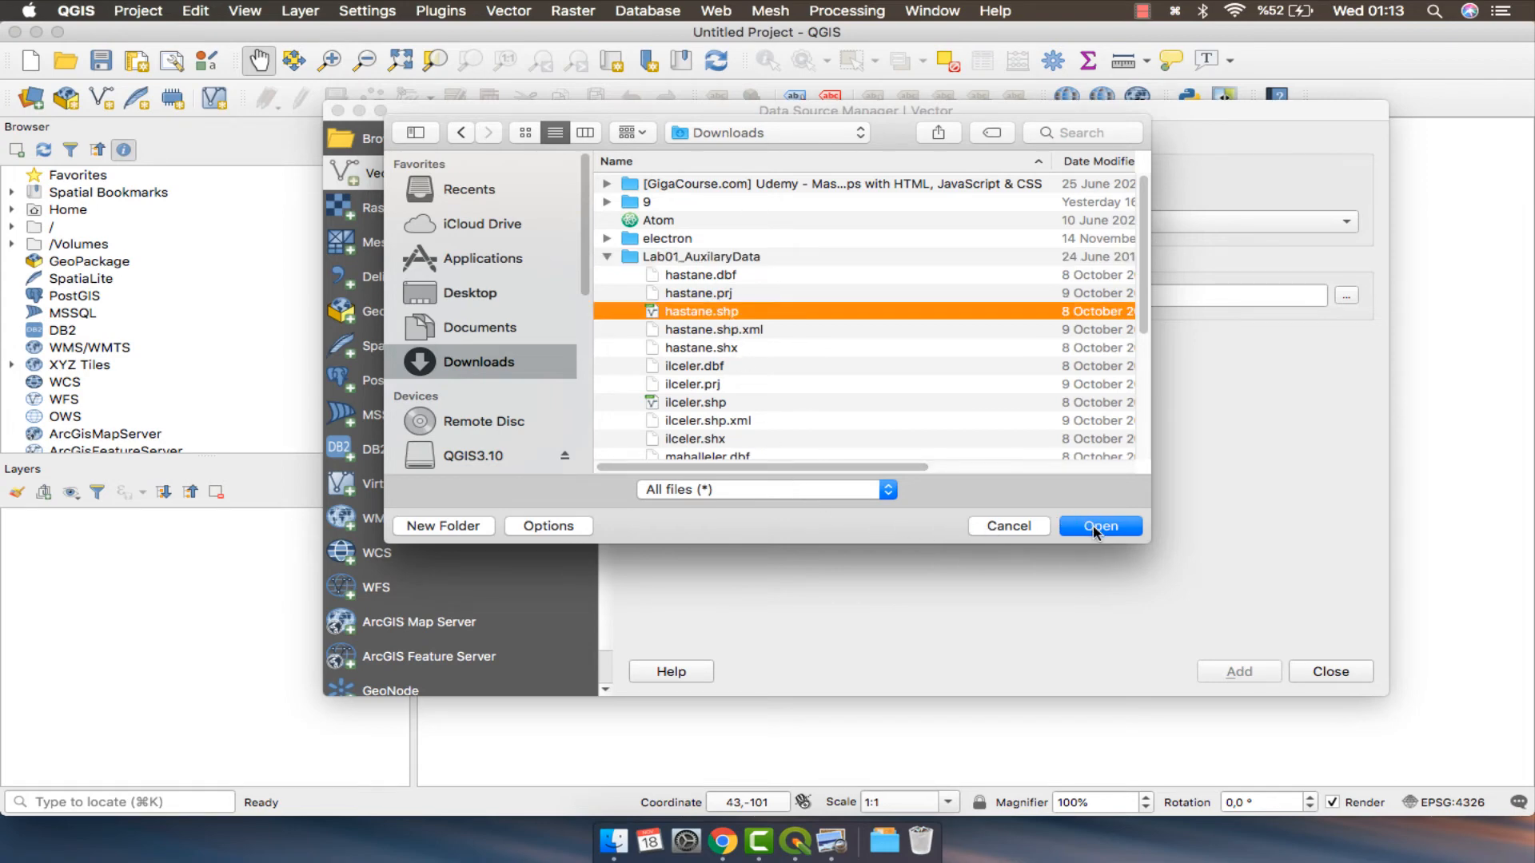
{"action": "left_click", "coordinate": [1096, 527]}
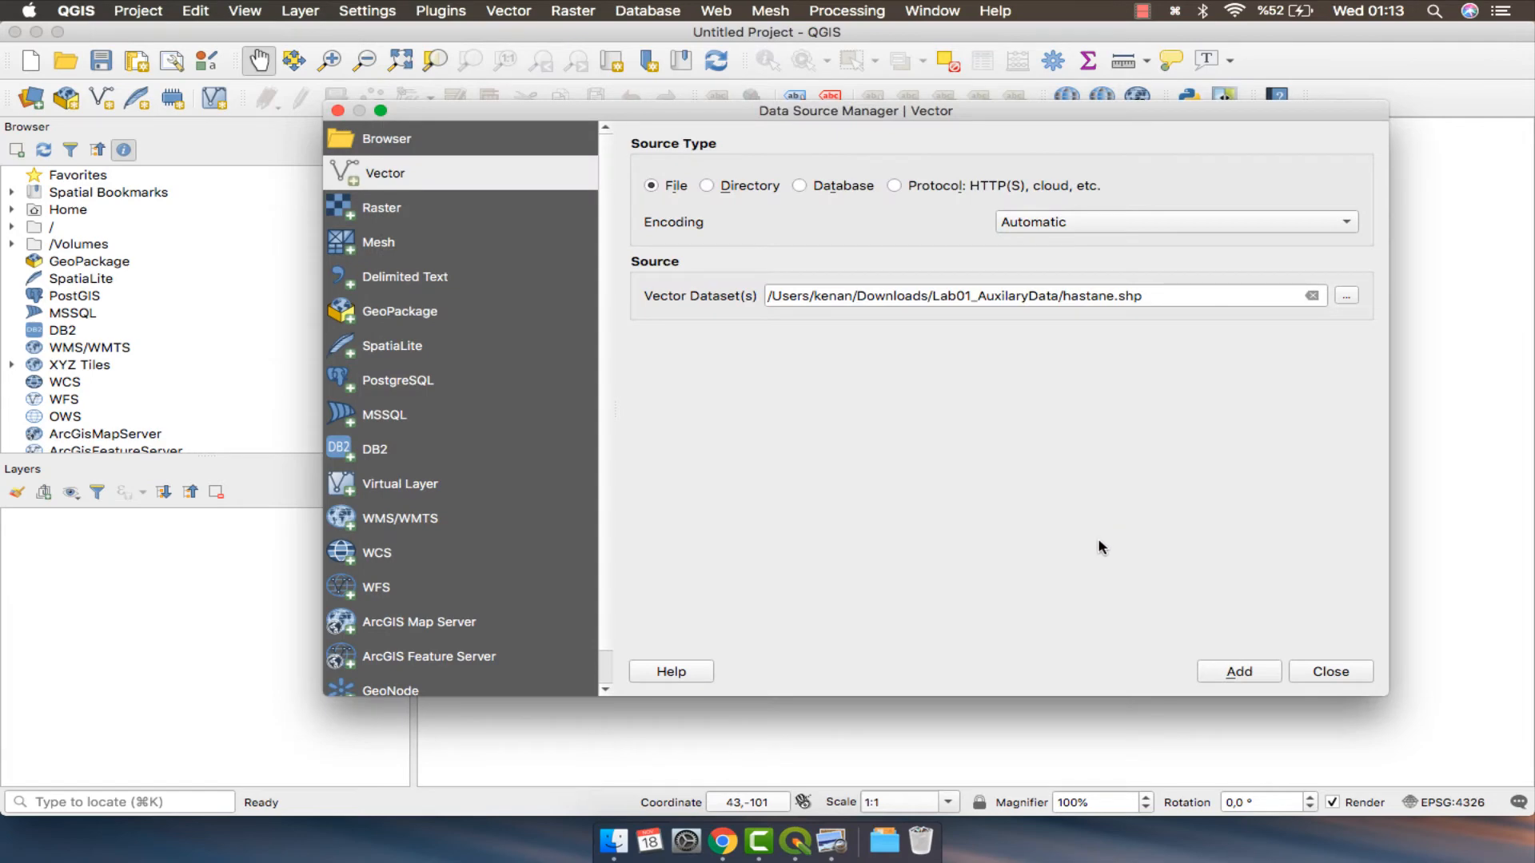
Add the hastane layer to the project, accepting the +towgs84=-87,-98,-121 transformation from ED50 to WGS 84.
{"action": "left_click", "coordinate": [1257, 670]}
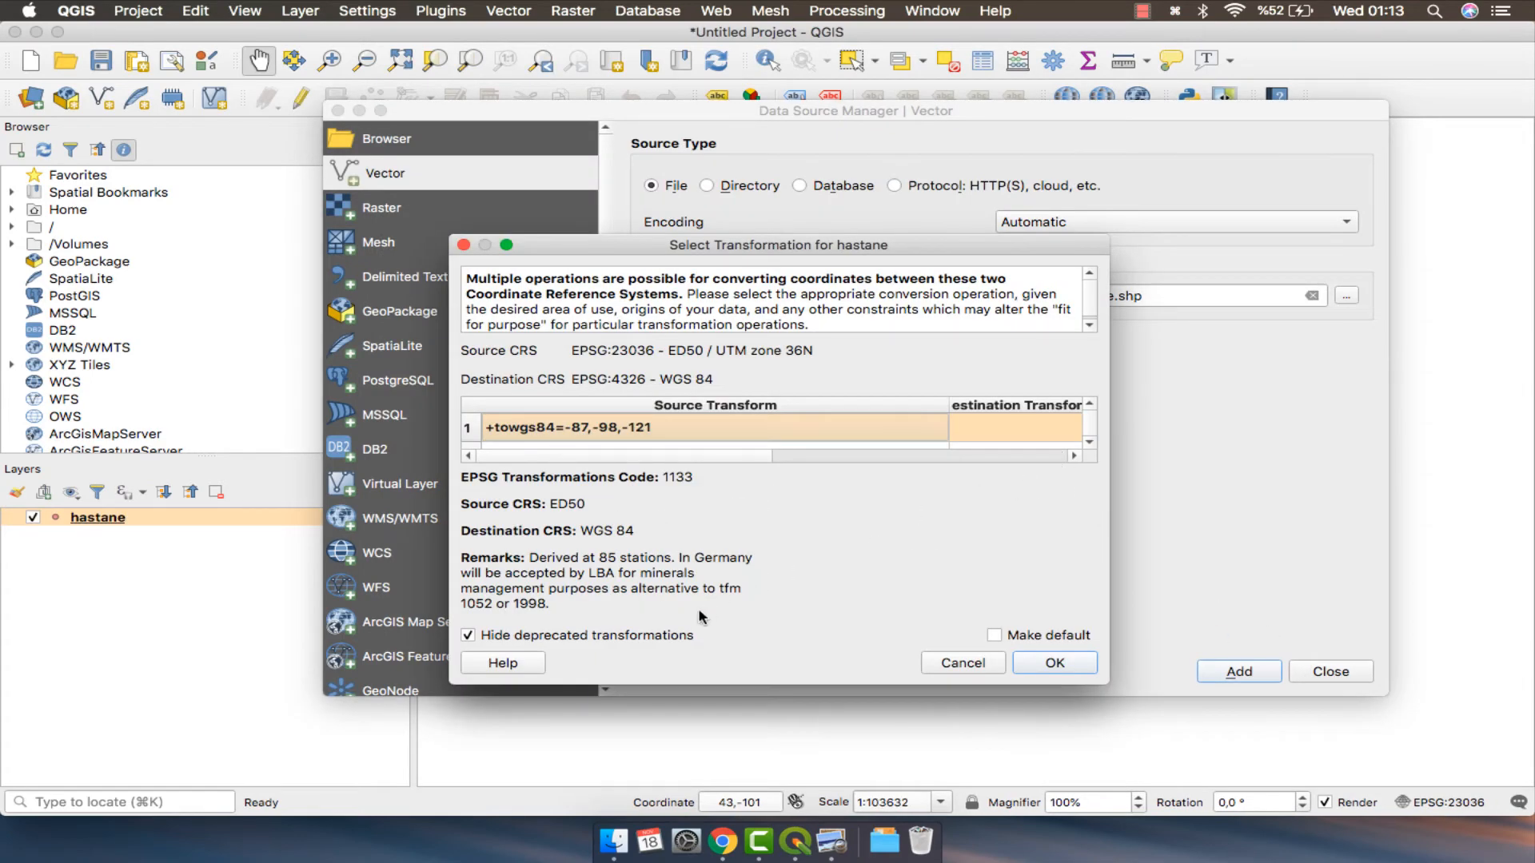
{"action": "left_click", "coordinate": [1055, 665]}
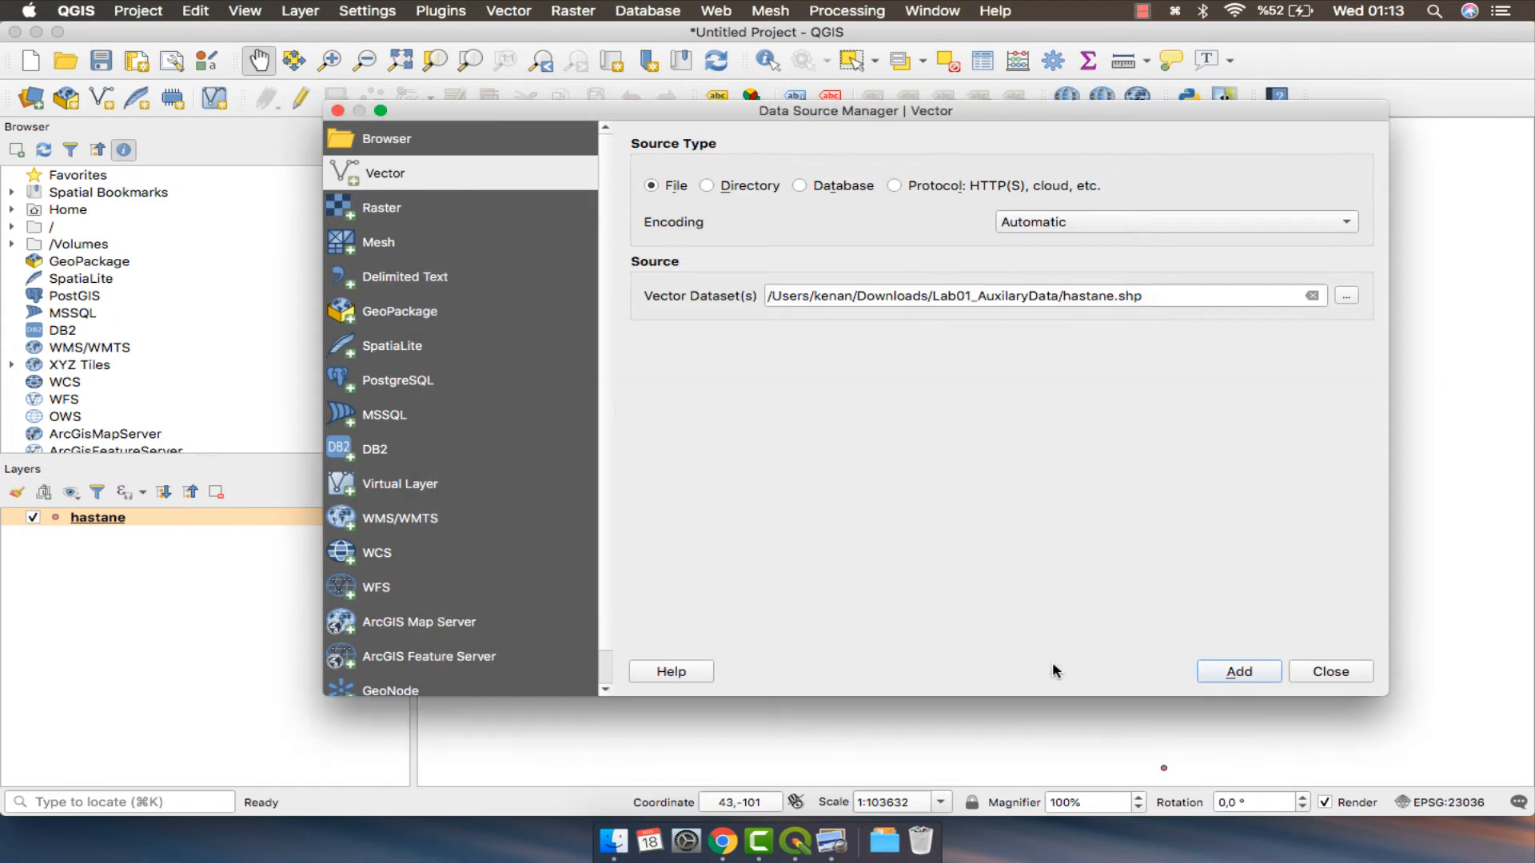
{"action": "left_click", "coordinate": [1330, 673]}
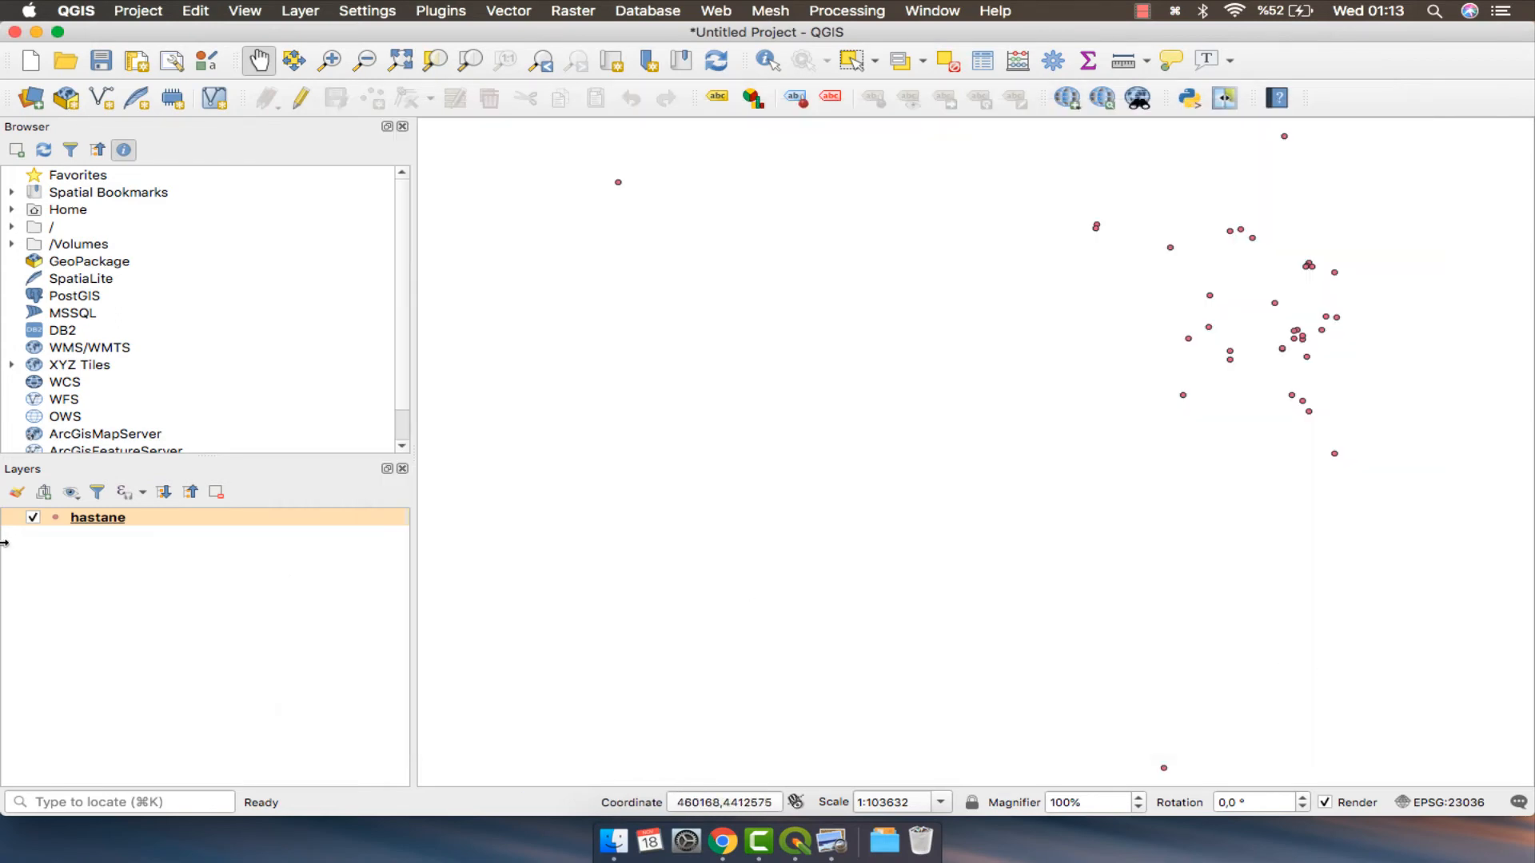
Add ilceler.shp from the Lab01_AuxilaryData folder as a vector layer and place it below the hastane layer.
{"action": "left_click_drag", "start_coordinate": [1193, 333], "coordinate": [1038, 457]}
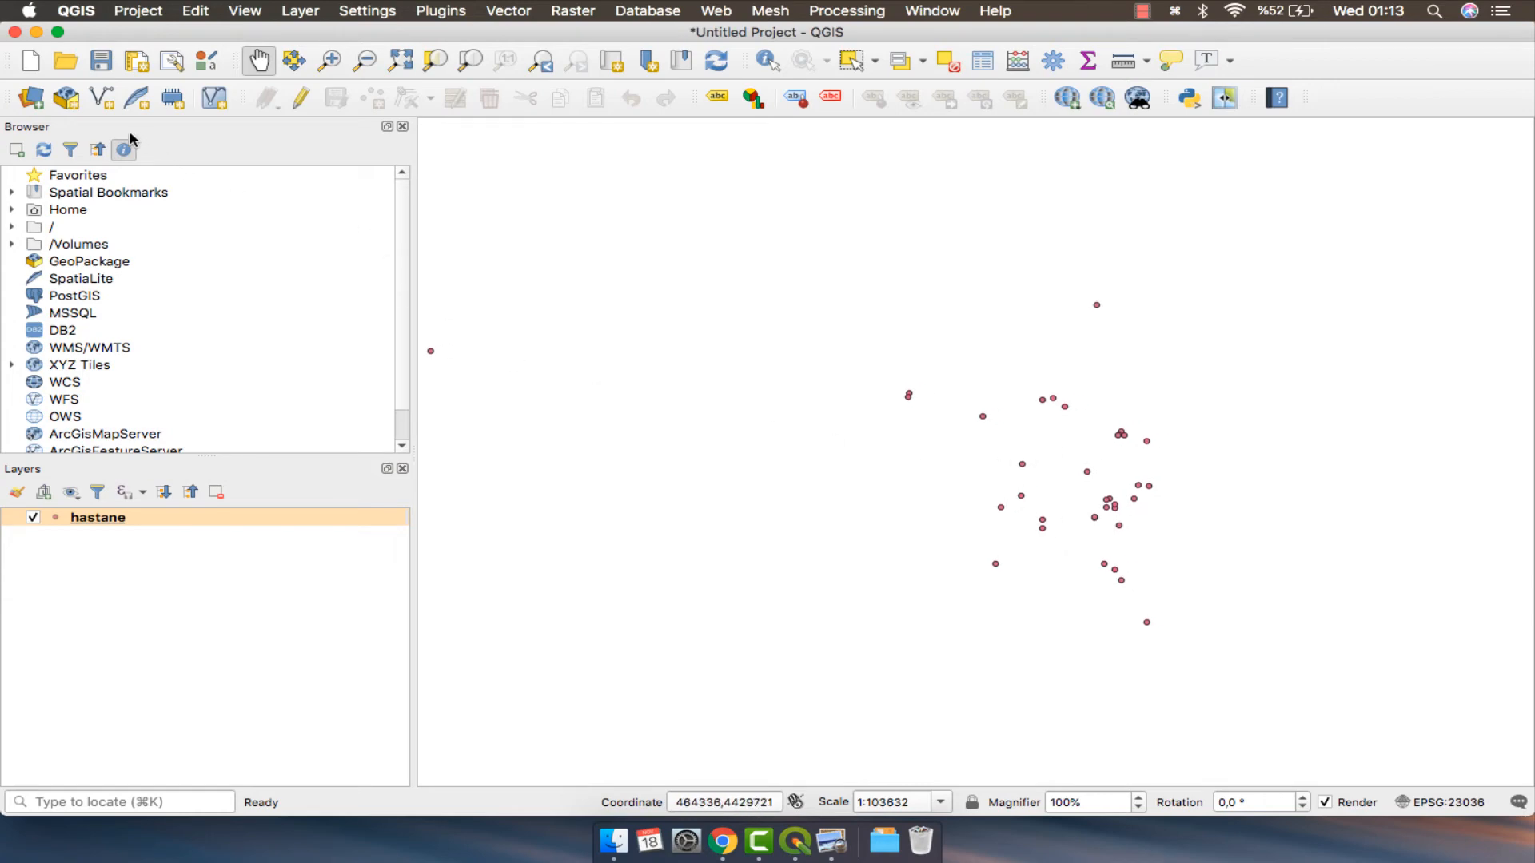
{"action": "left_click", "coordinate": [30, 98]}
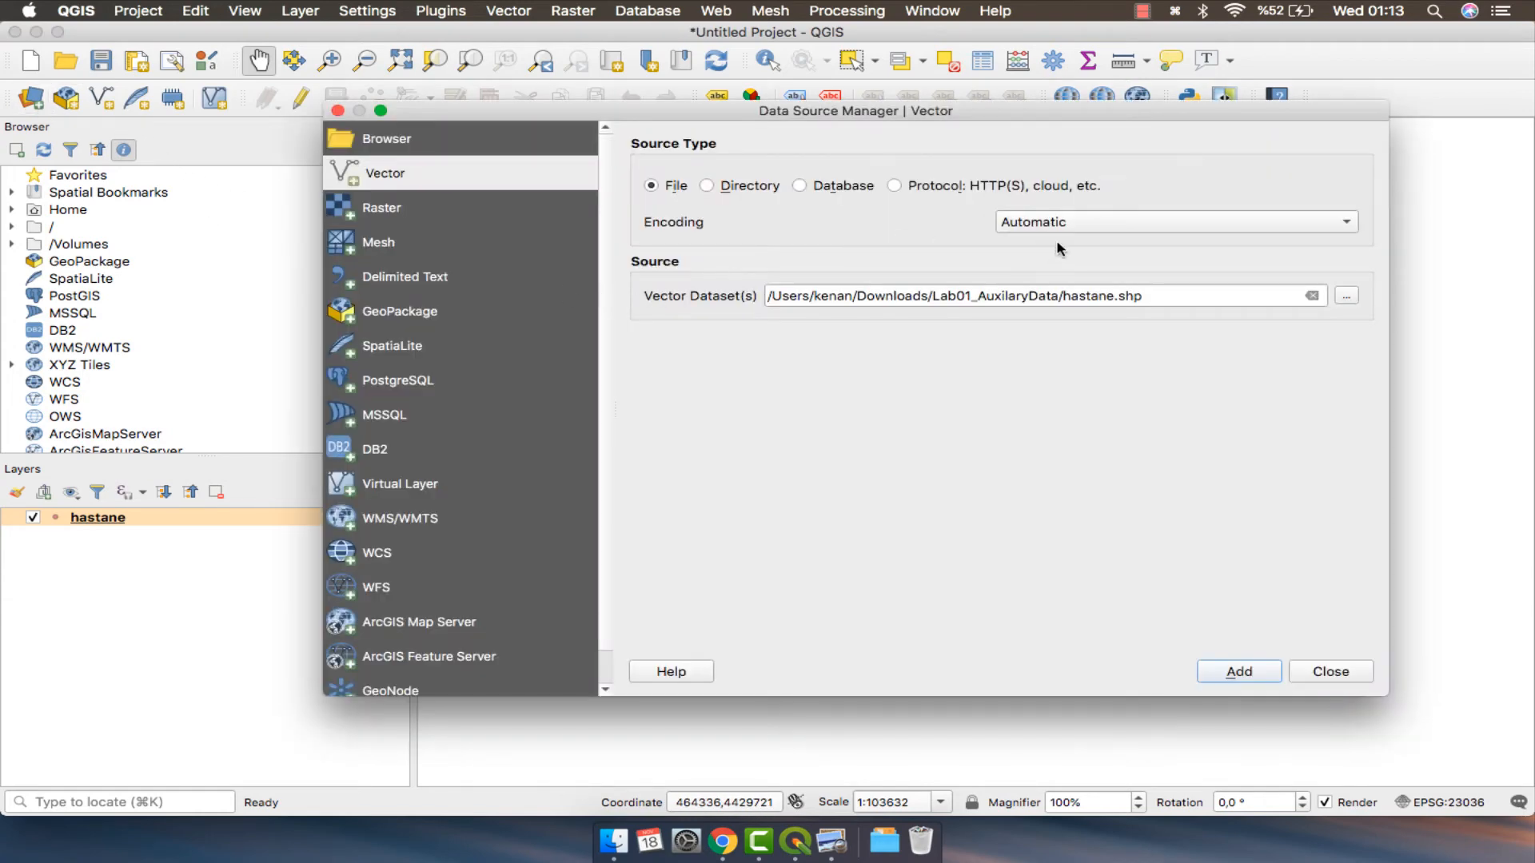
{"action": "left_click", "coordinate": [1312, 295]}
{"action": "left_click", "coordinate": [1347, 296]}
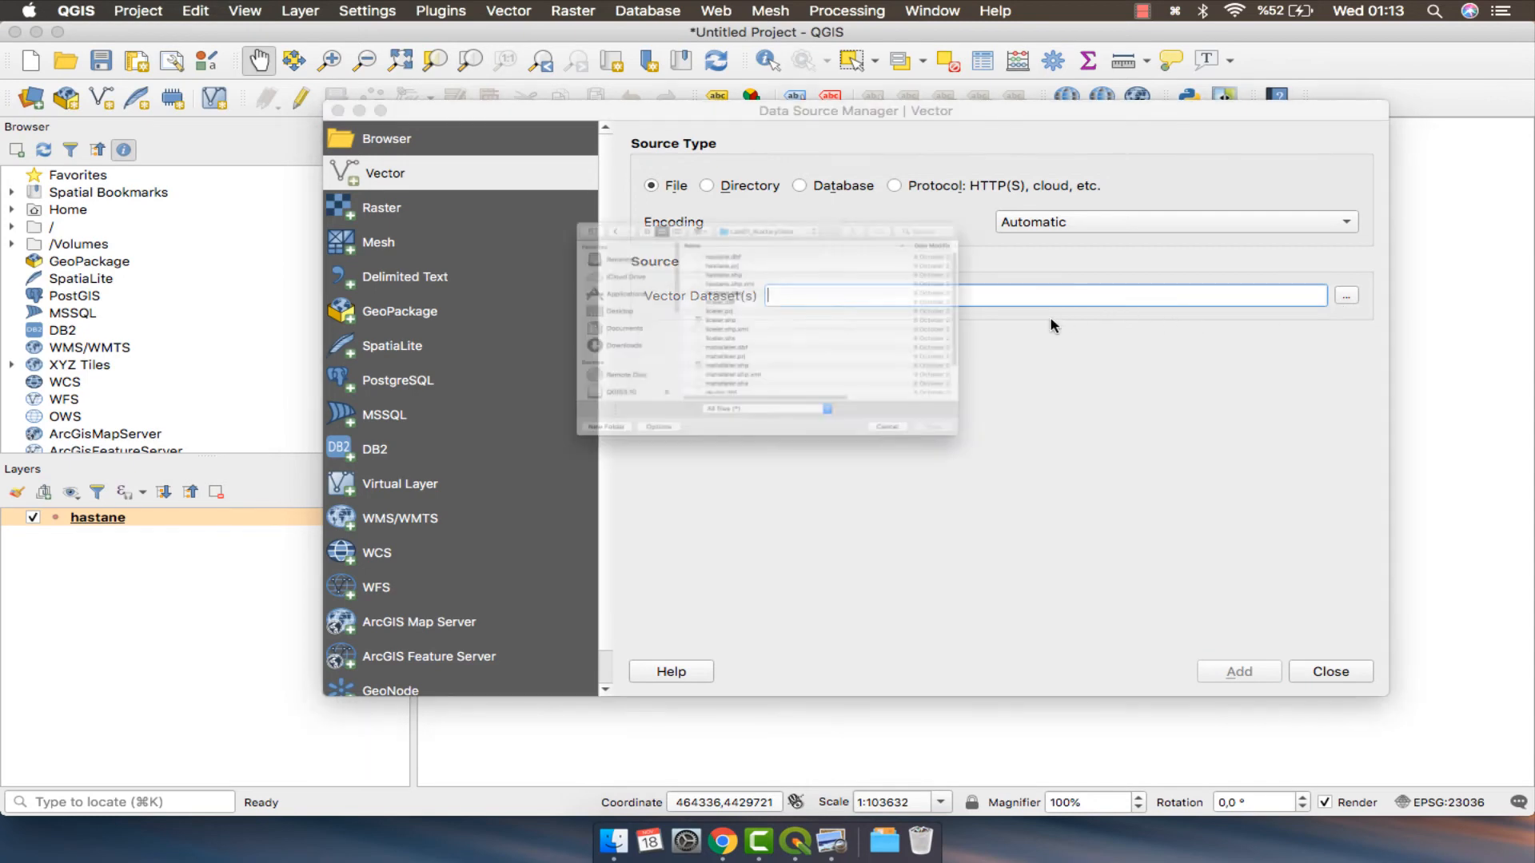
{"action": "left_click", "coordinate": [688, 314]}
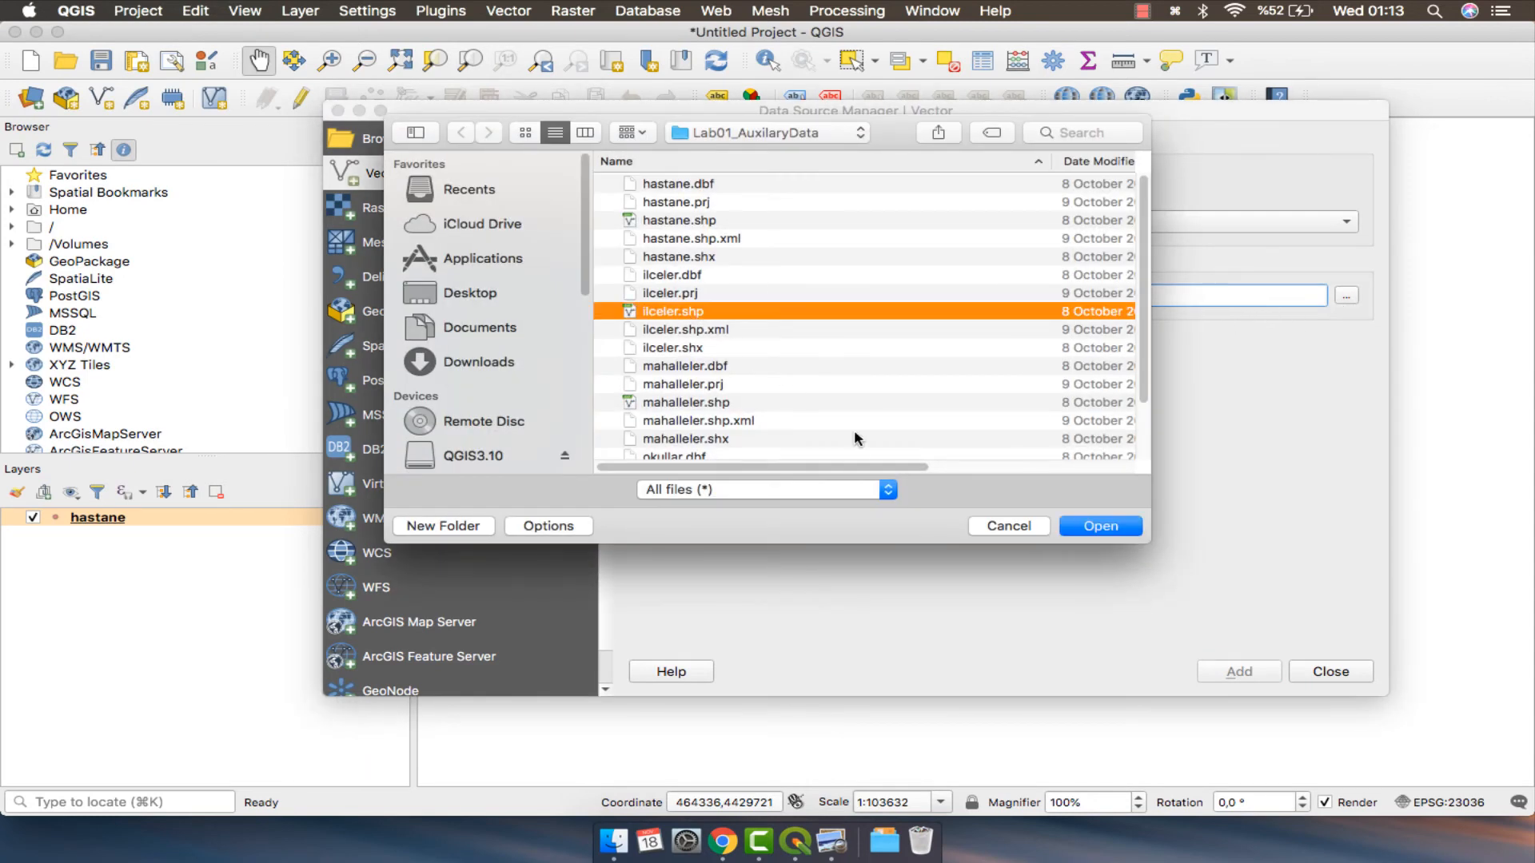
{"action": "left_click", "coordinate": [1100, 526]}
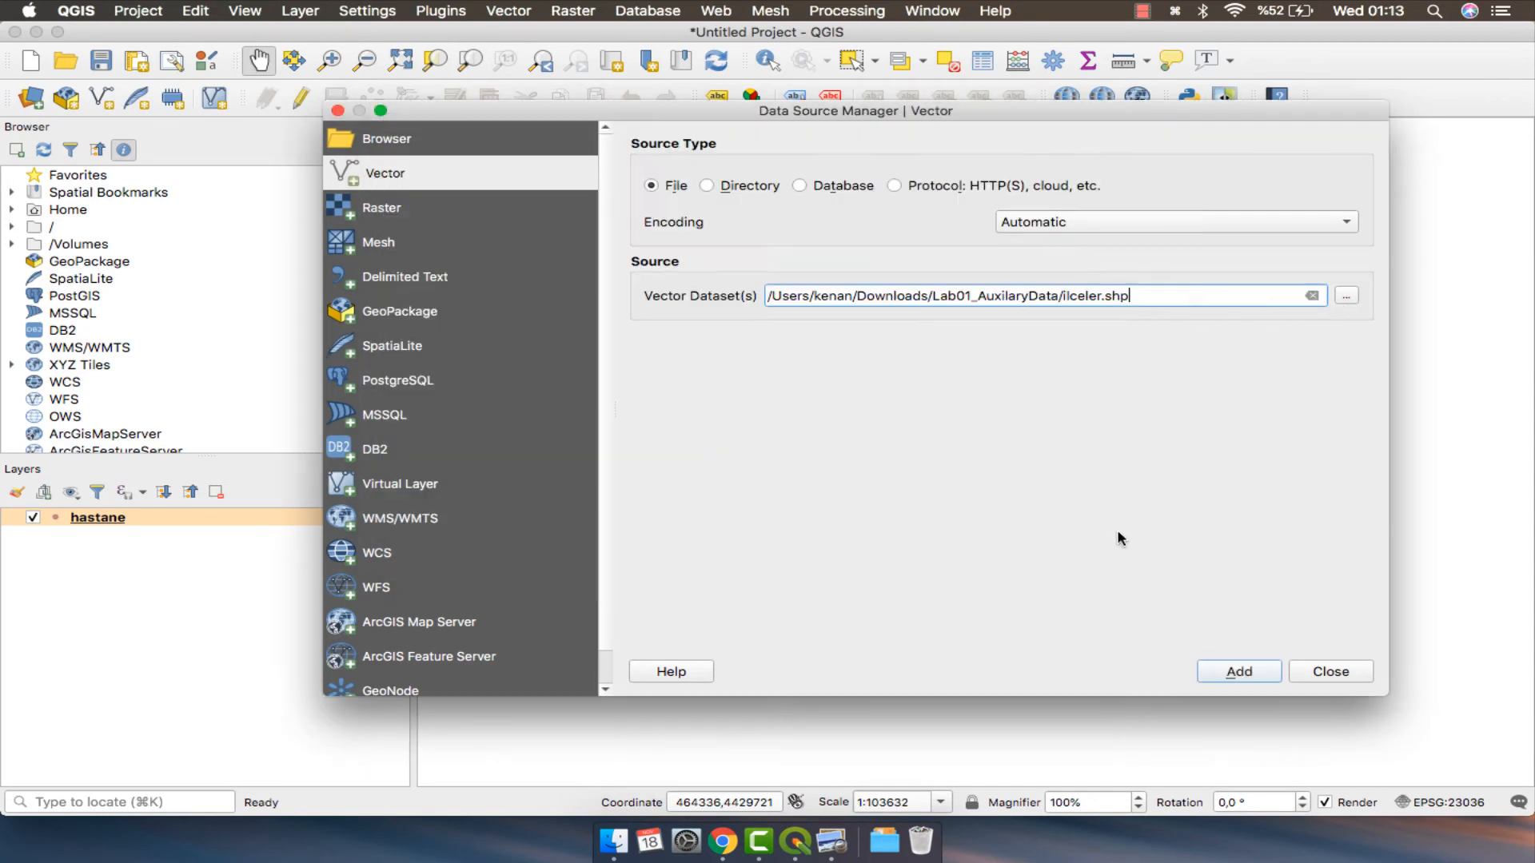
{"action": "left_click", "coordinate": [1268, 678]}
{"action": "left_click", "coordinate": [1307, 674]}
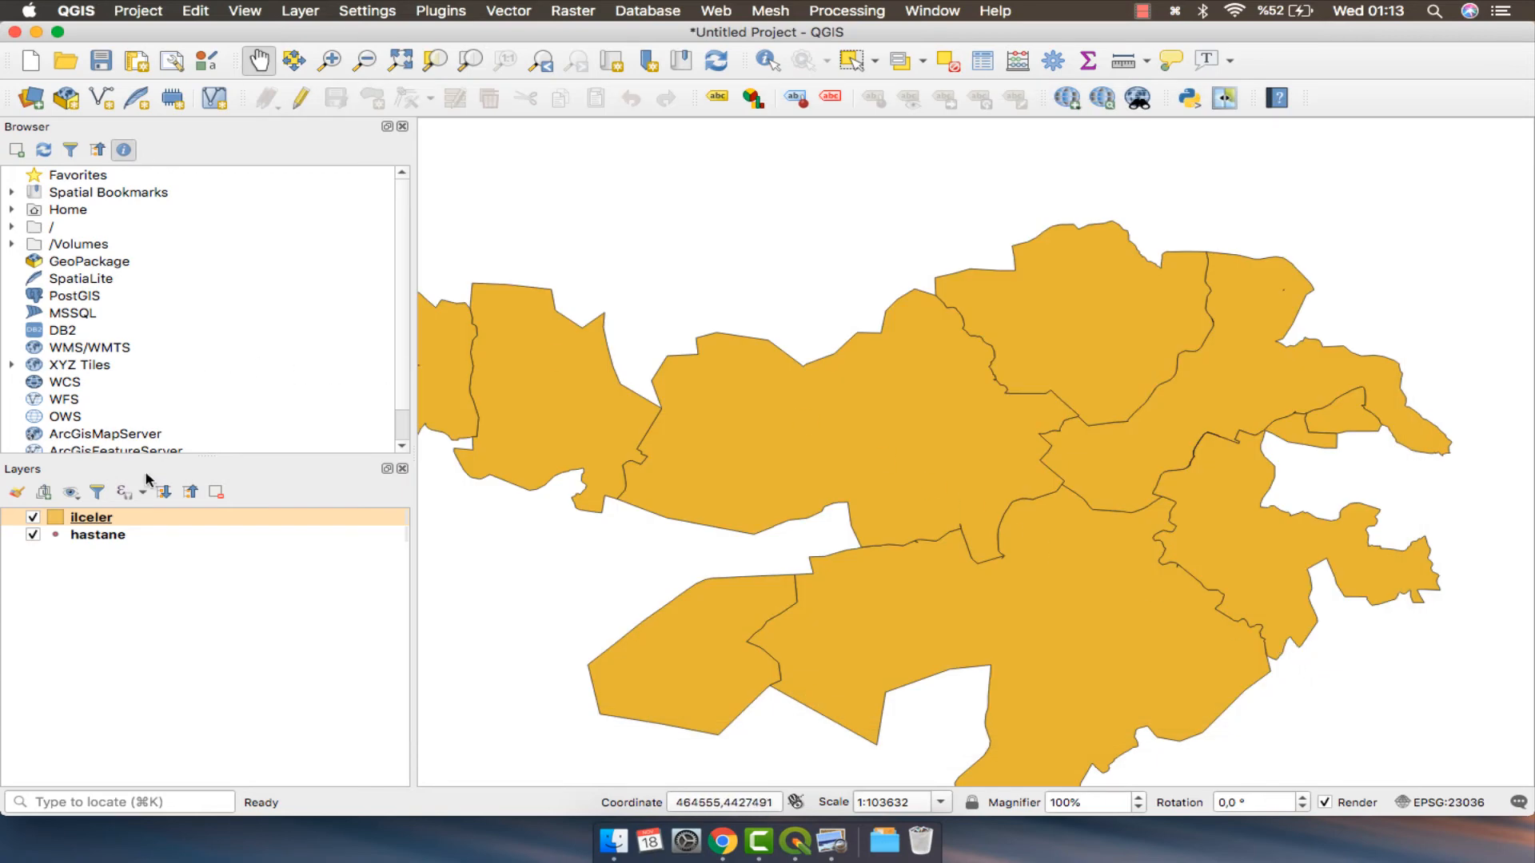
{"action": "left_click", "coordinate": [121, 534]}
{"action": "left_click_drag", "start_coordinate": [105, 526], "coordinate": [106, 548]}
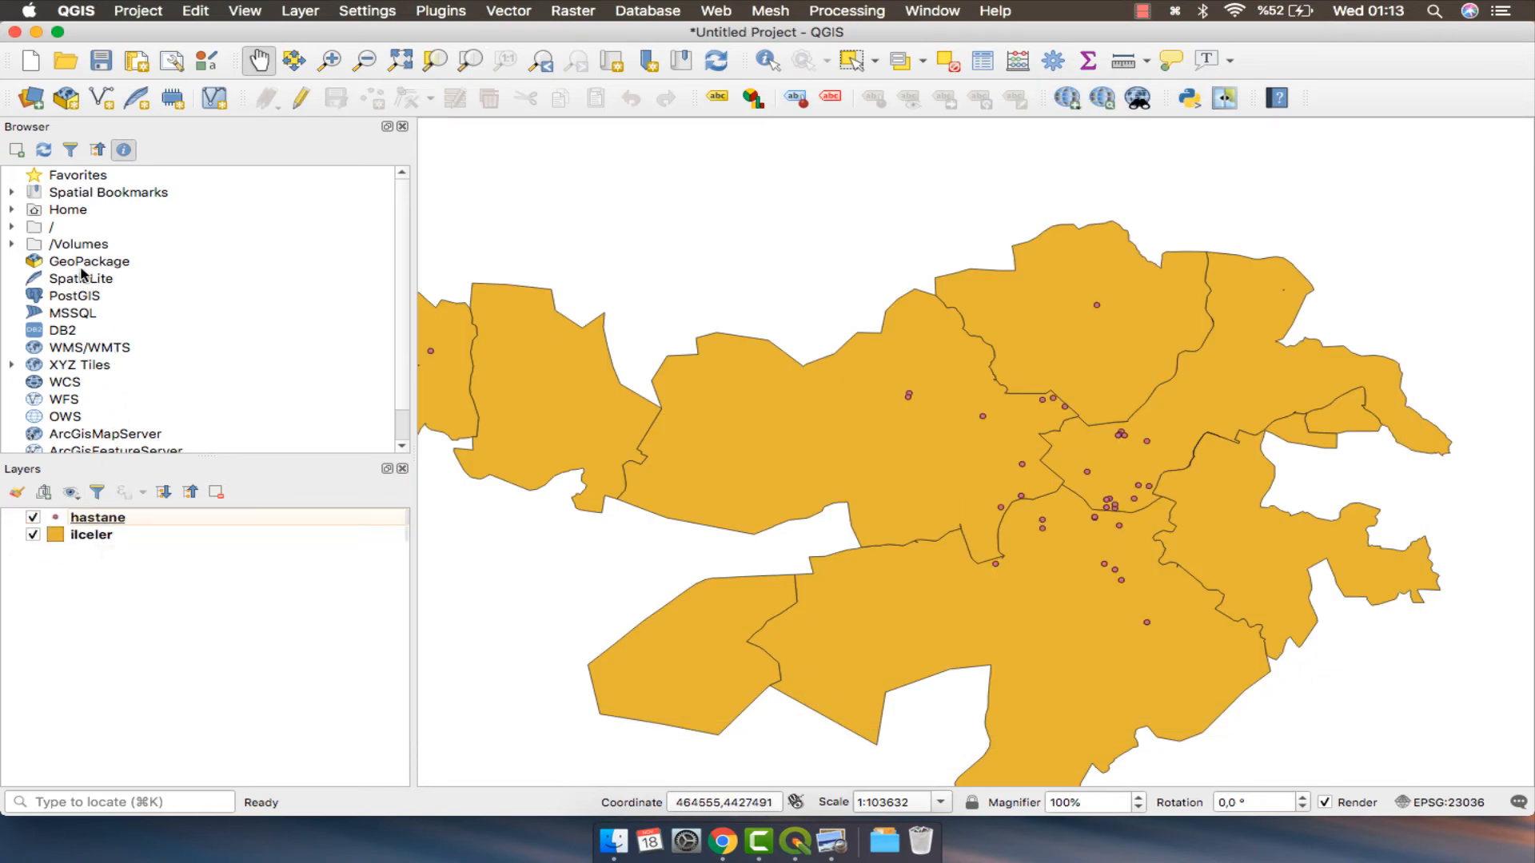
Add okullar.shp and mahalleler.shp from Downloads/Lab01_AuxilaryData through the Browser, and enlarge its metadata area.
{"action": "left_click", "coordinate": [12, 210]}
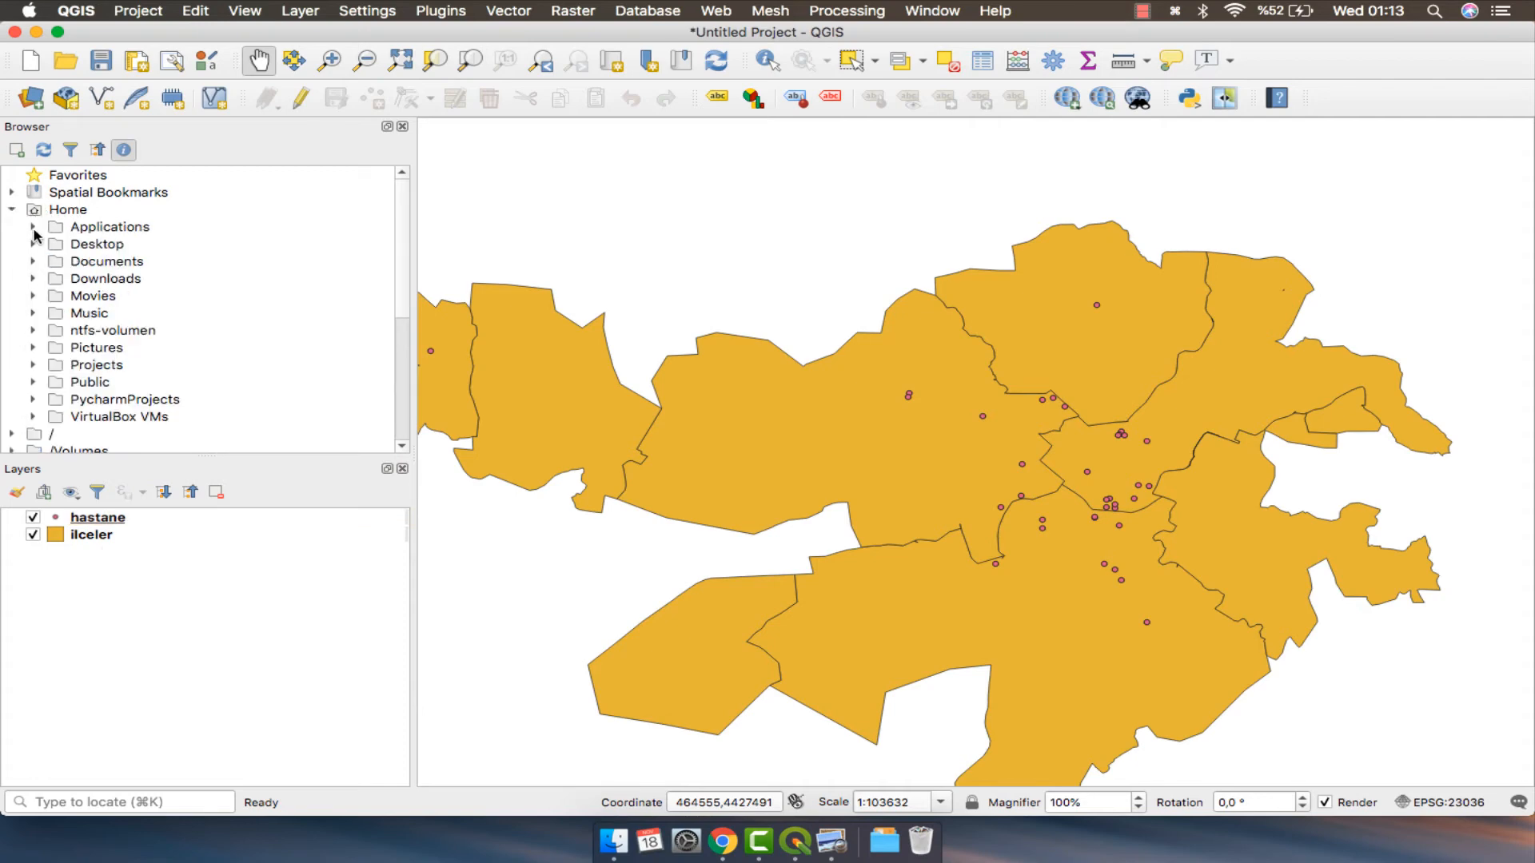
{"action": "left_click", "coordinate": [33, 279]}
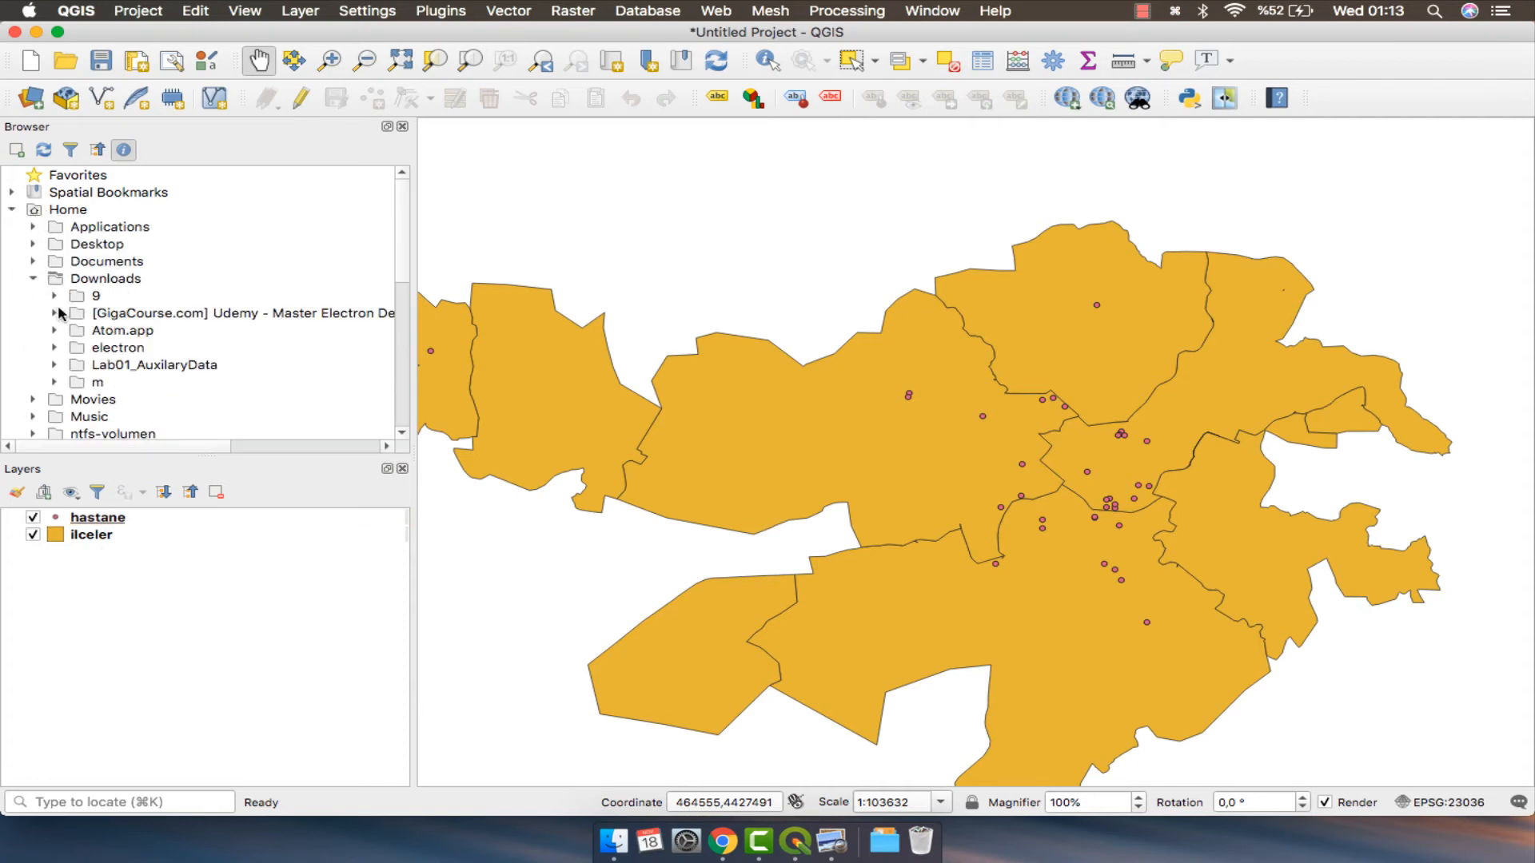
{"action": "left_click", "coordinate": [54, 365]}
{"action": "scroll", "coordinate": [284, 412], "scroll_direction": "down", "scroll_amount": 3}
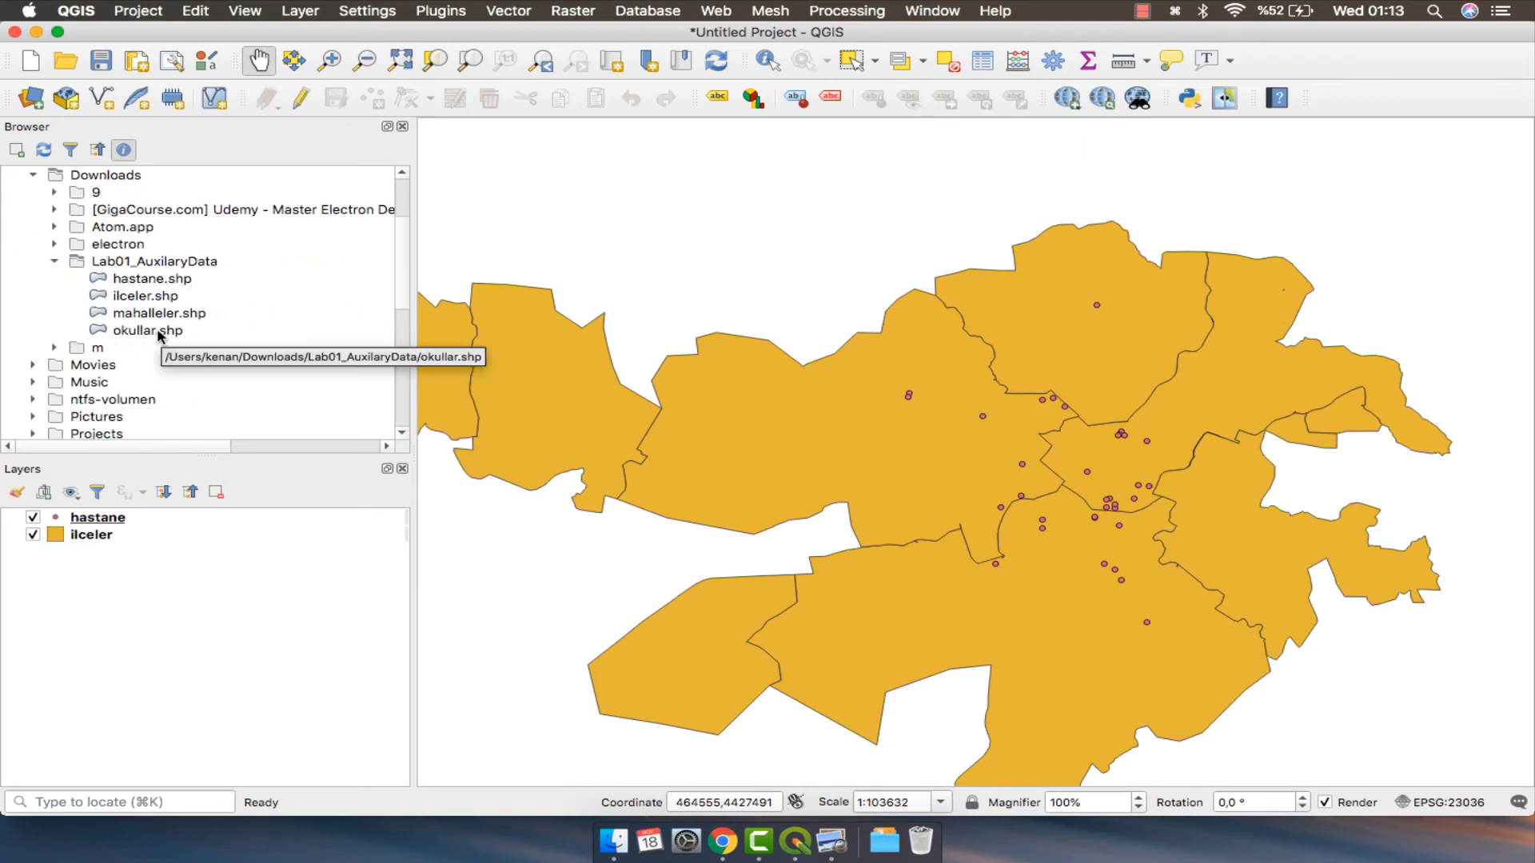
{"action": "left_click_drag", "start_coordinate": [158, 335], "coordinate": [147, 569]}
{"action": "mouse_move", "coordinate": [152, 316]}
{"action": "left_mouse_down"}
{"action": "mouse_move", "coordinate": [164, 395]}
{"action": "mouse_move", "coordinate": [134, 588]}
{"action": "left_mouse_up"}
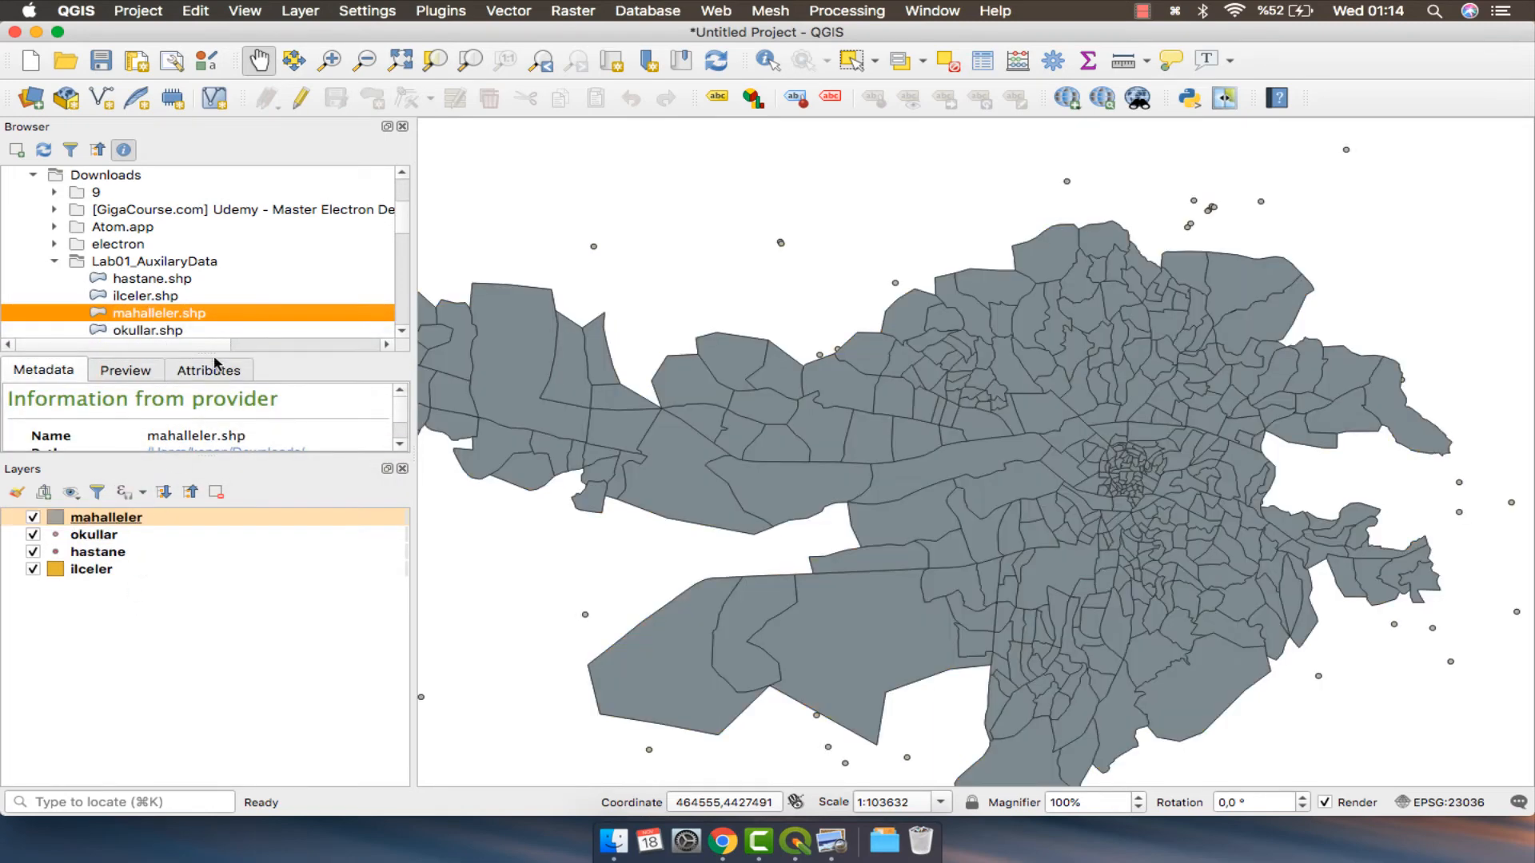
{"action": "left_click_drag", "start_coordinate": [193, 454], "coordinate": [200, 528]}
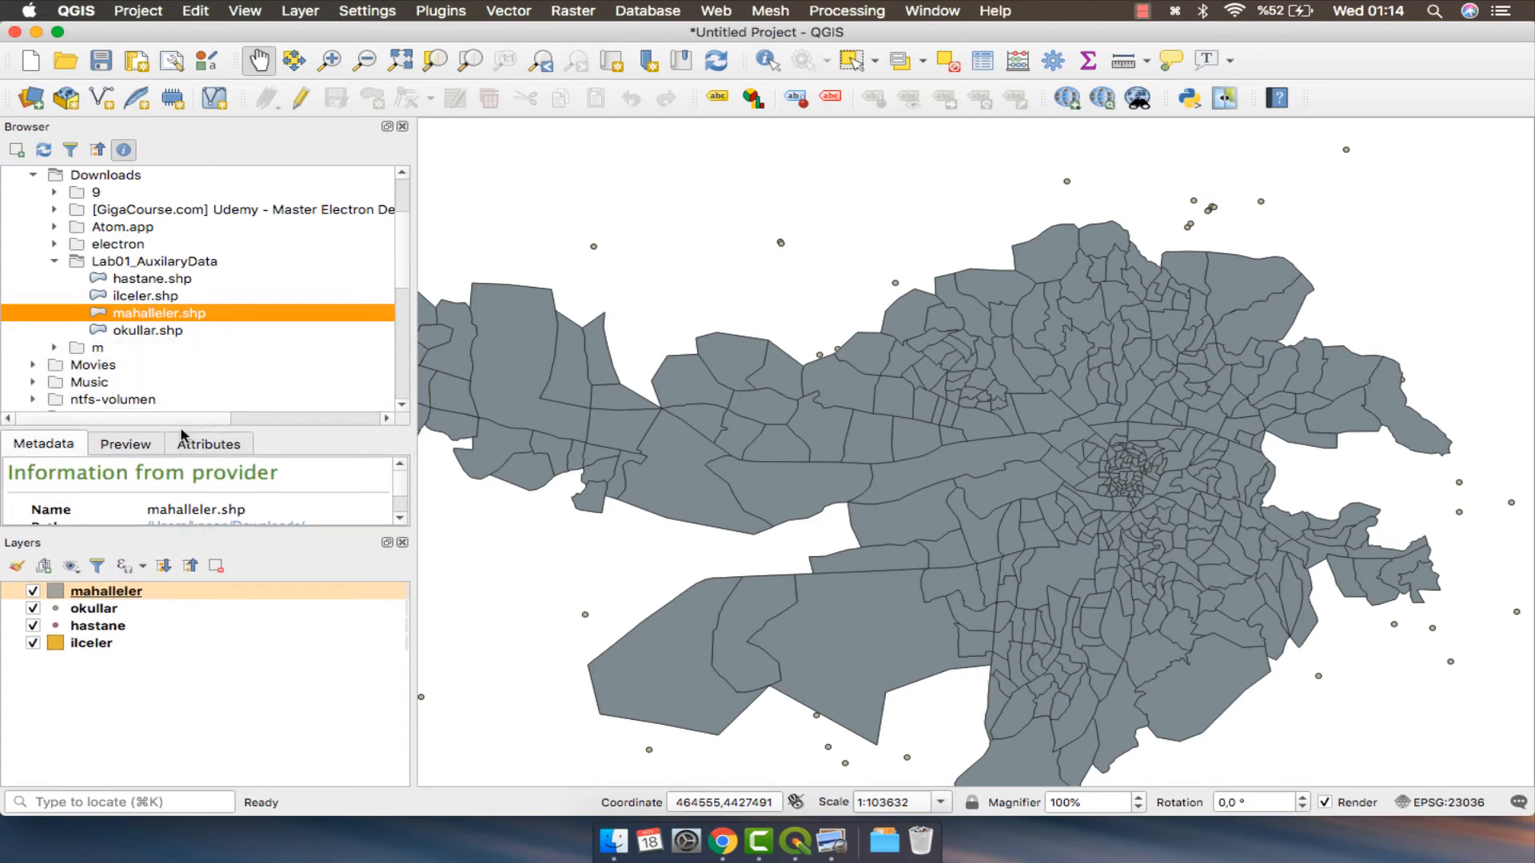
{"action": "left_click_drag", "start_coordinate": [182, 428], "coordinate": [212, 365]}
Reorder the layers so hastane and okullar lie above mahalleler, with hastane on top.
{"action": "left_click", "coordinate": [144, 590]}
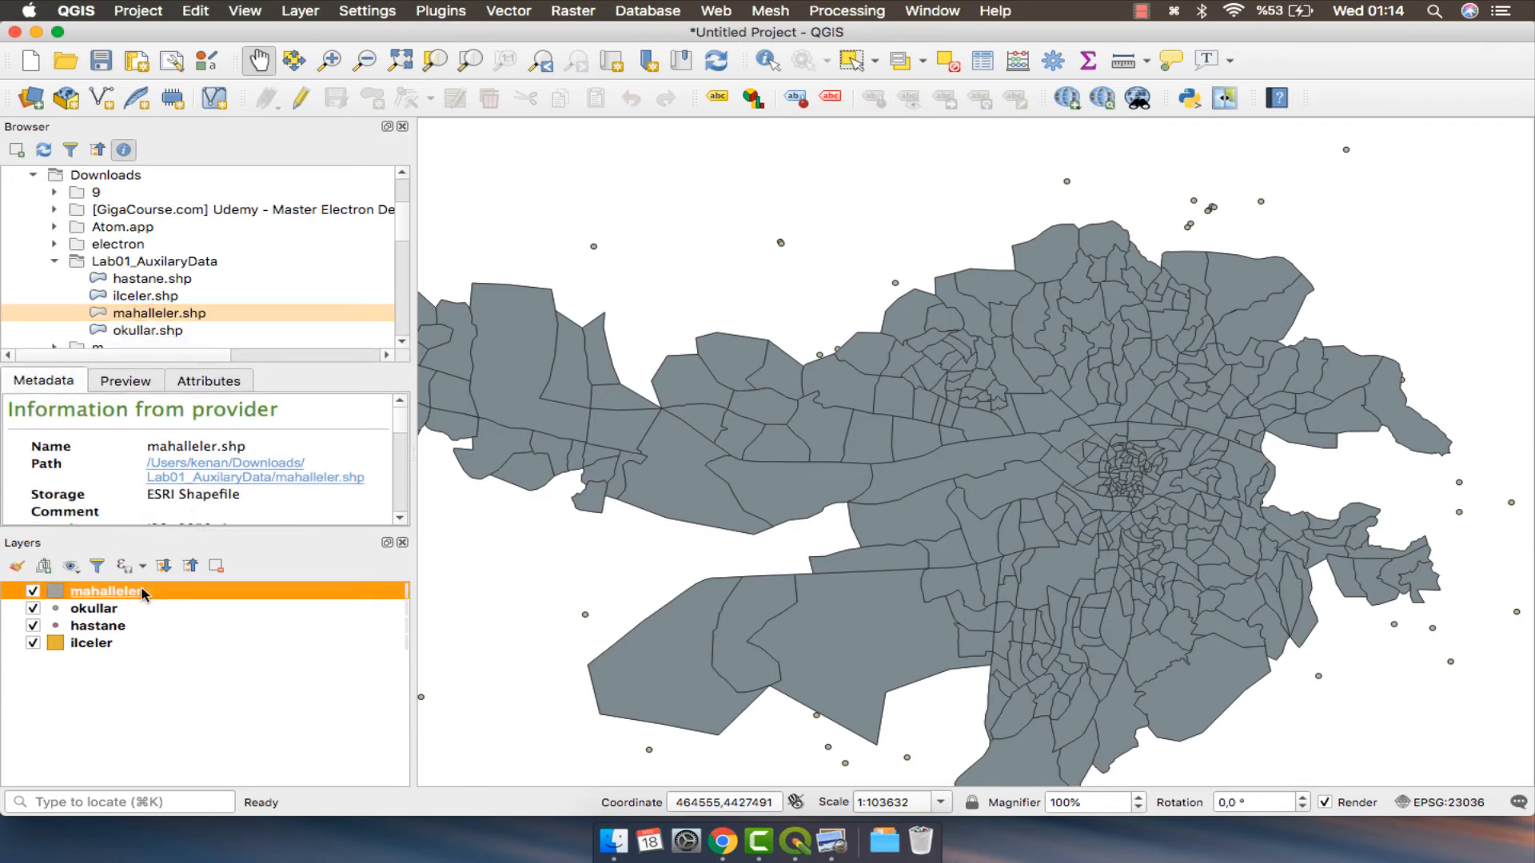
{"action": "left_click_drag", "start_coordinate": [802, 539], "coordinate": [740, 528]}
{"action": "mouse_move", "coordinate": [125, 627]}
{"action": "left_mouse_down"}
{"action": "mouse_move", "coordinate": [123, 586]}
{"action": "mouse_move", "coordinate": [112, 662]}
{"action": "mouse_move", "coordinate": [179, 651]}
{"action": "left_mouse_up"}
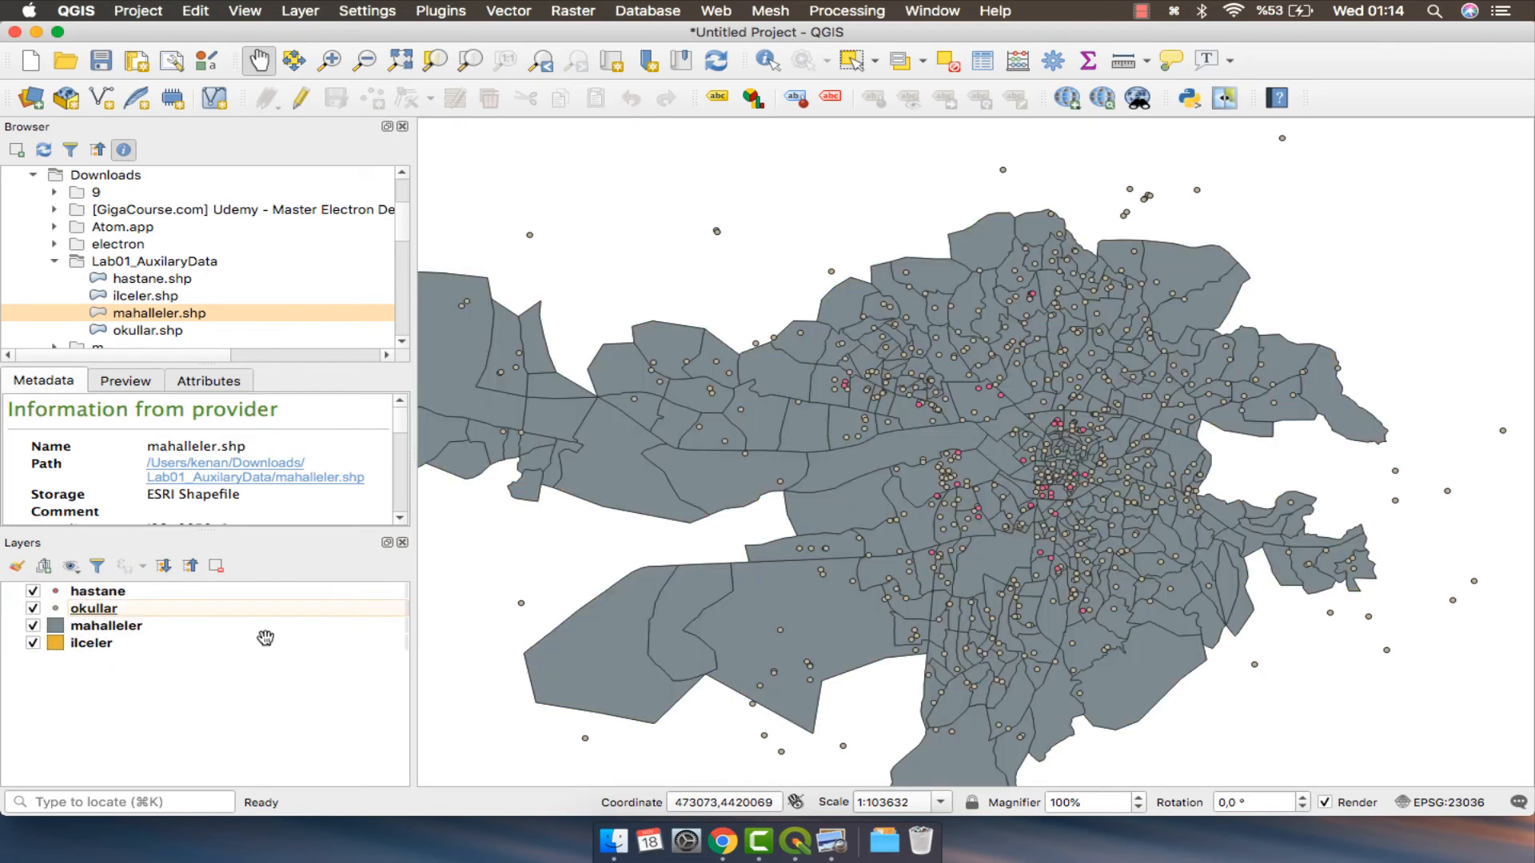
Identify a neighbourhood polygon of the mahalleler layer on the map and widen the results' field name column.
{"action": "left_click_drag", "start_coordinate": [966, 428], "coordinate": [915, 390]}
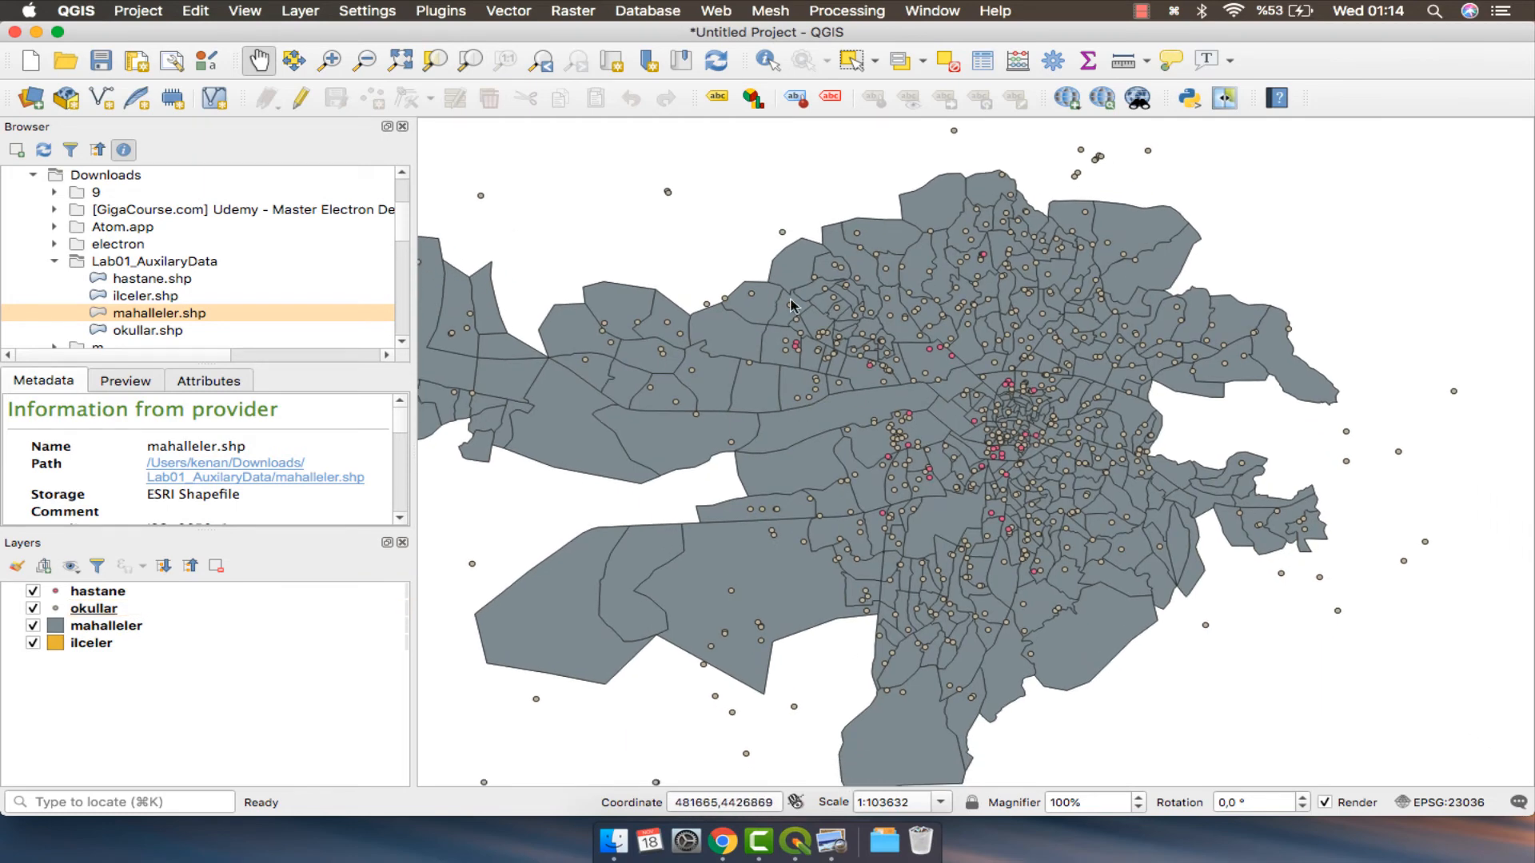
{"action": "left_click", "coordinate": [768, 67]}
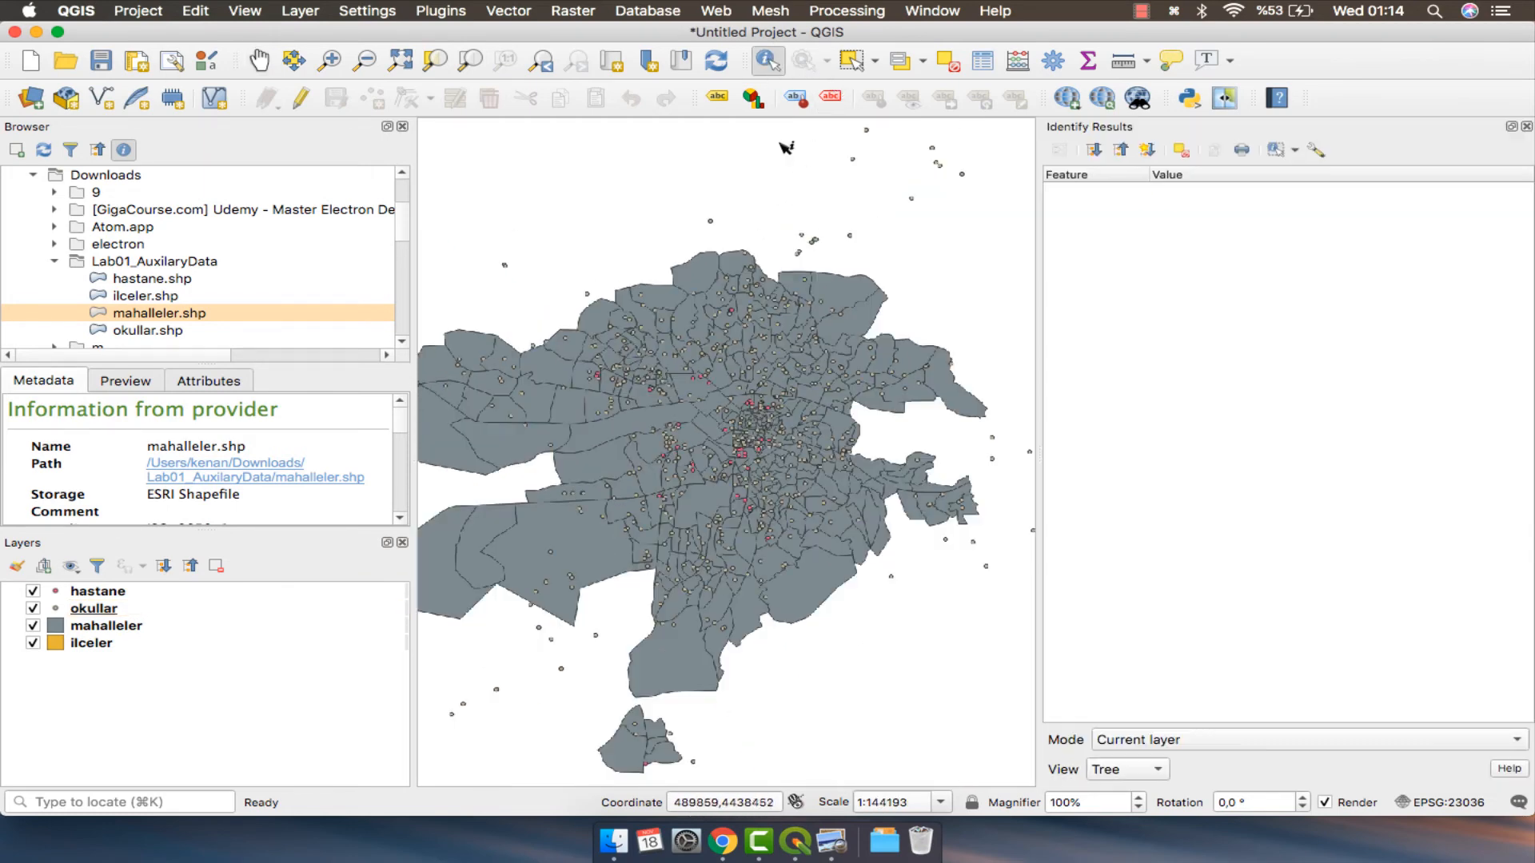
{"action": "left_click", "coordinate": [605, 439]}
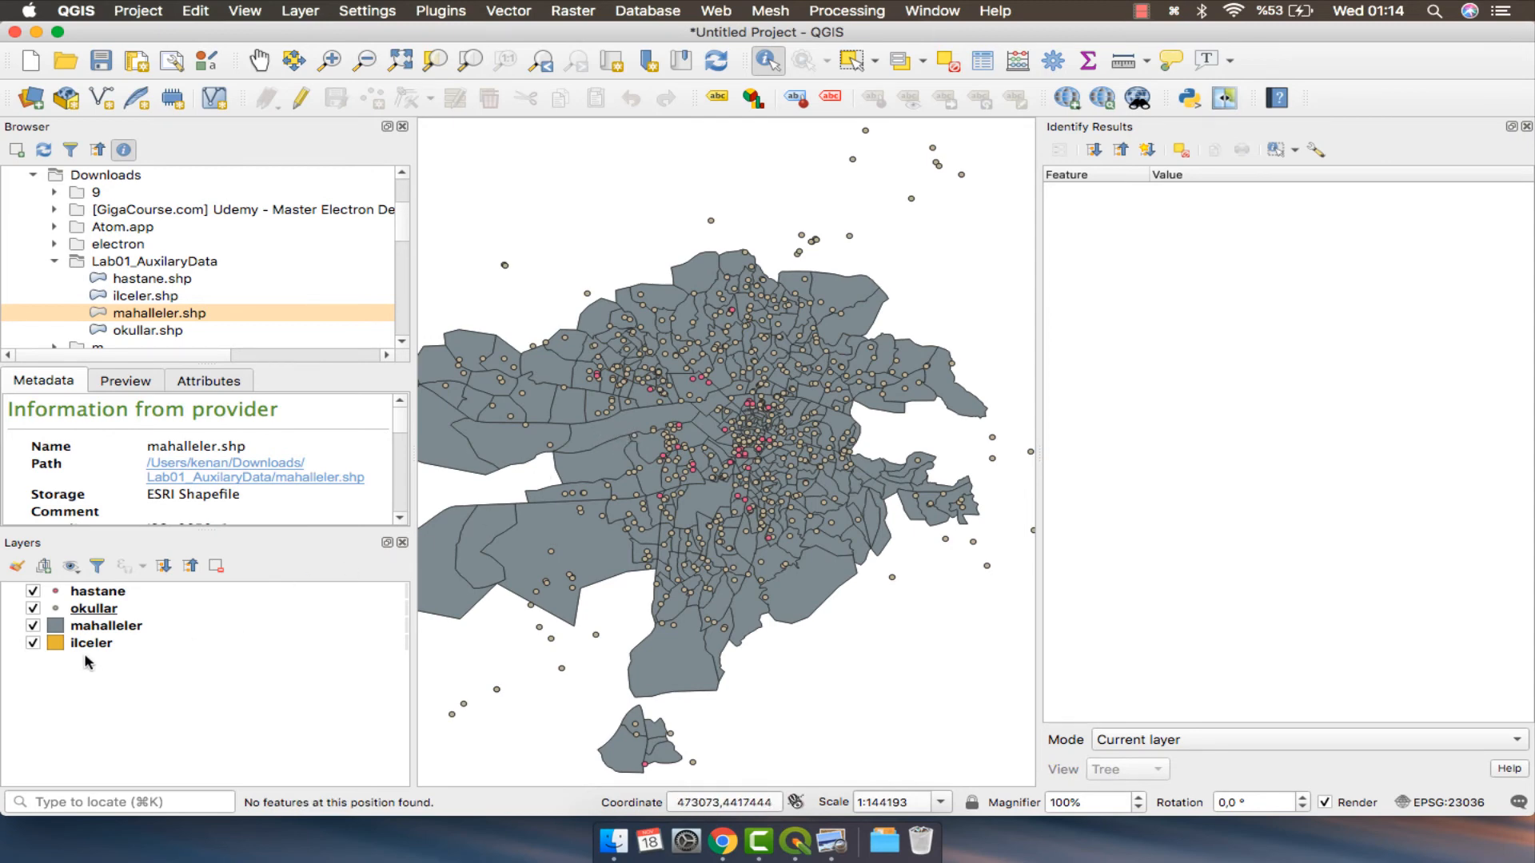
{"action": "left_click", "coordinate": [100, 627]}
{"action": "left_click", "coordinate": [685, 430]}
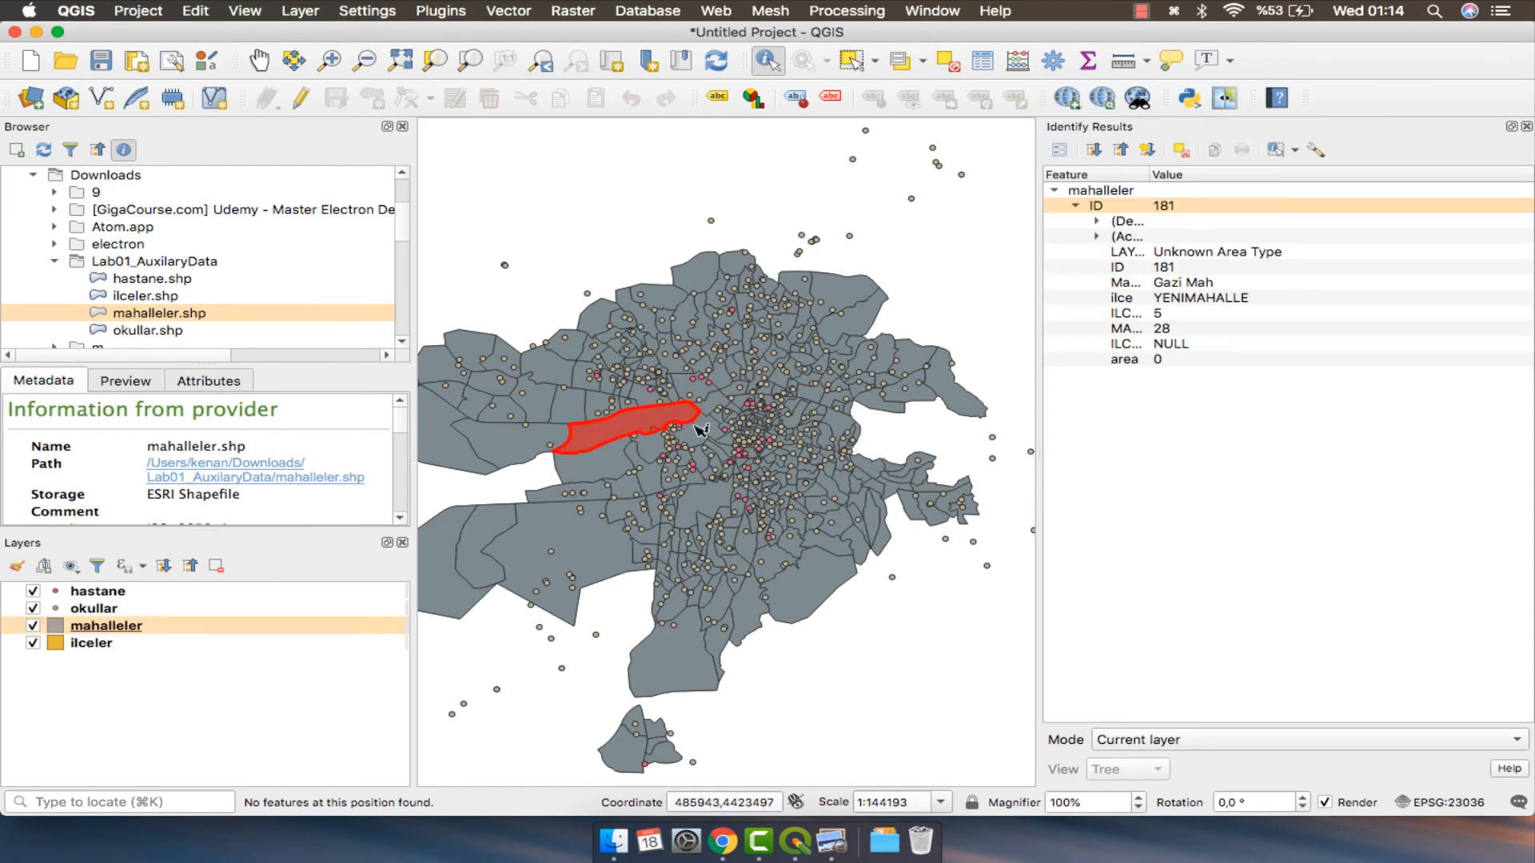
{"action": "left_click_drag", "start_coordinate": [1150, 175], "coordinate": [1242, 181]}
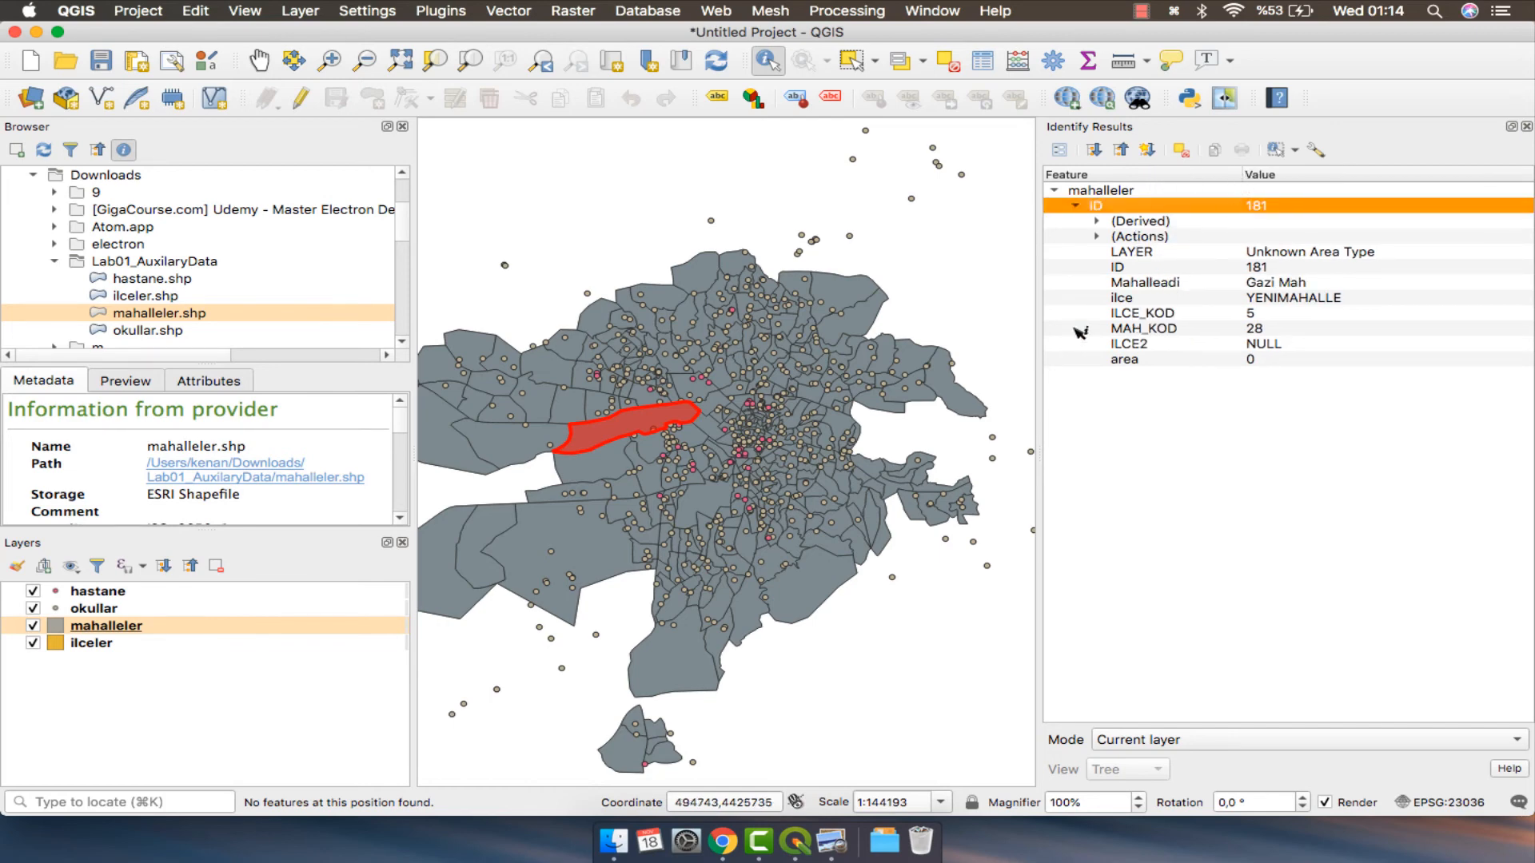
Open the attribute table of the mahalleler layer and resize its window to fit beside the identify results.
{"action": "right_click", "coordinate": [176, 626]}
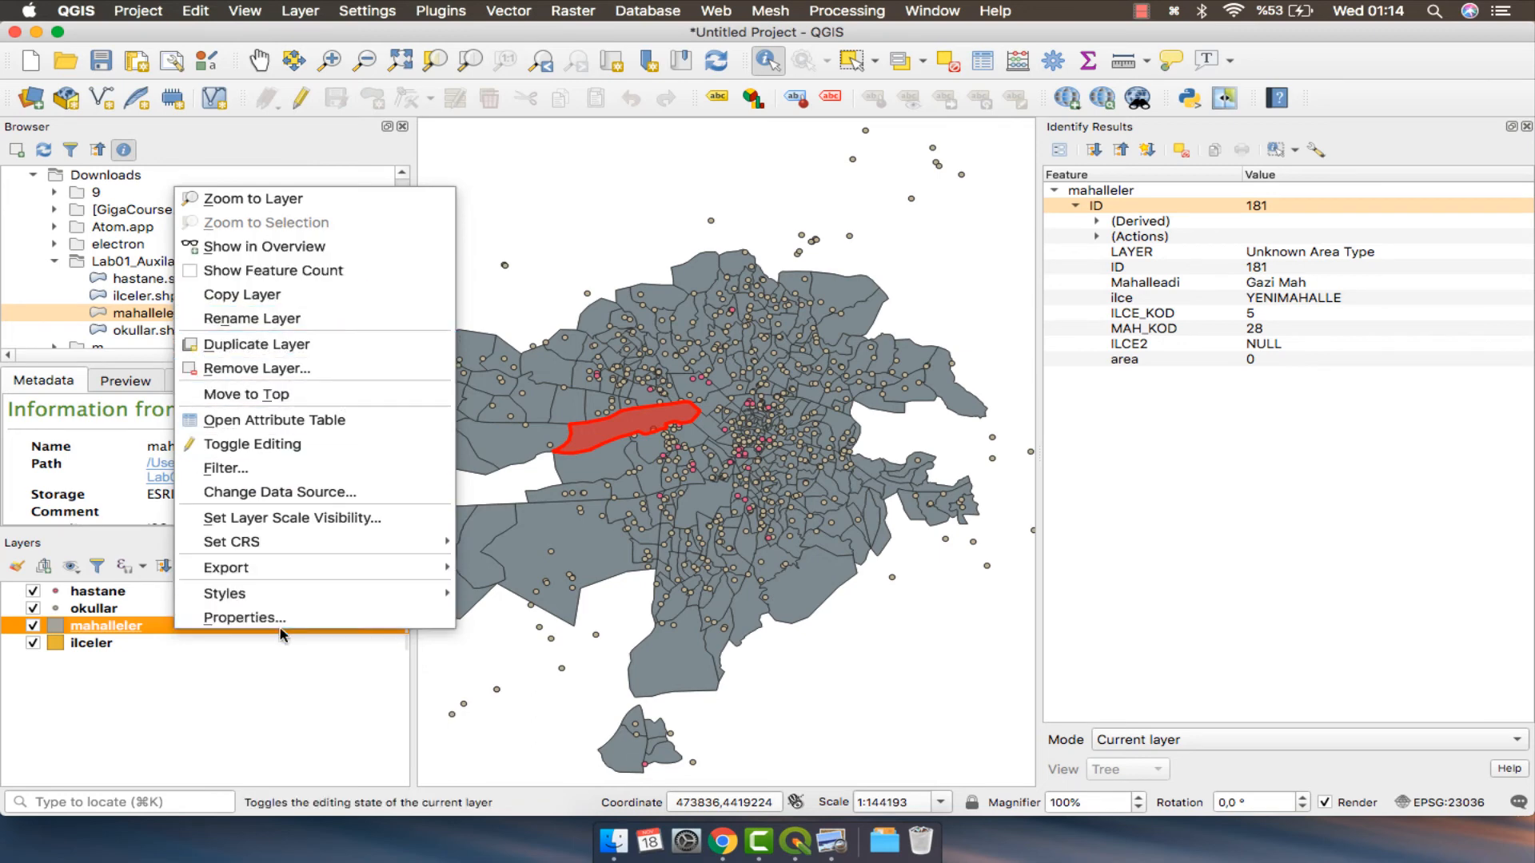
{"action": "left_click", "coordinate": [334, 420]}
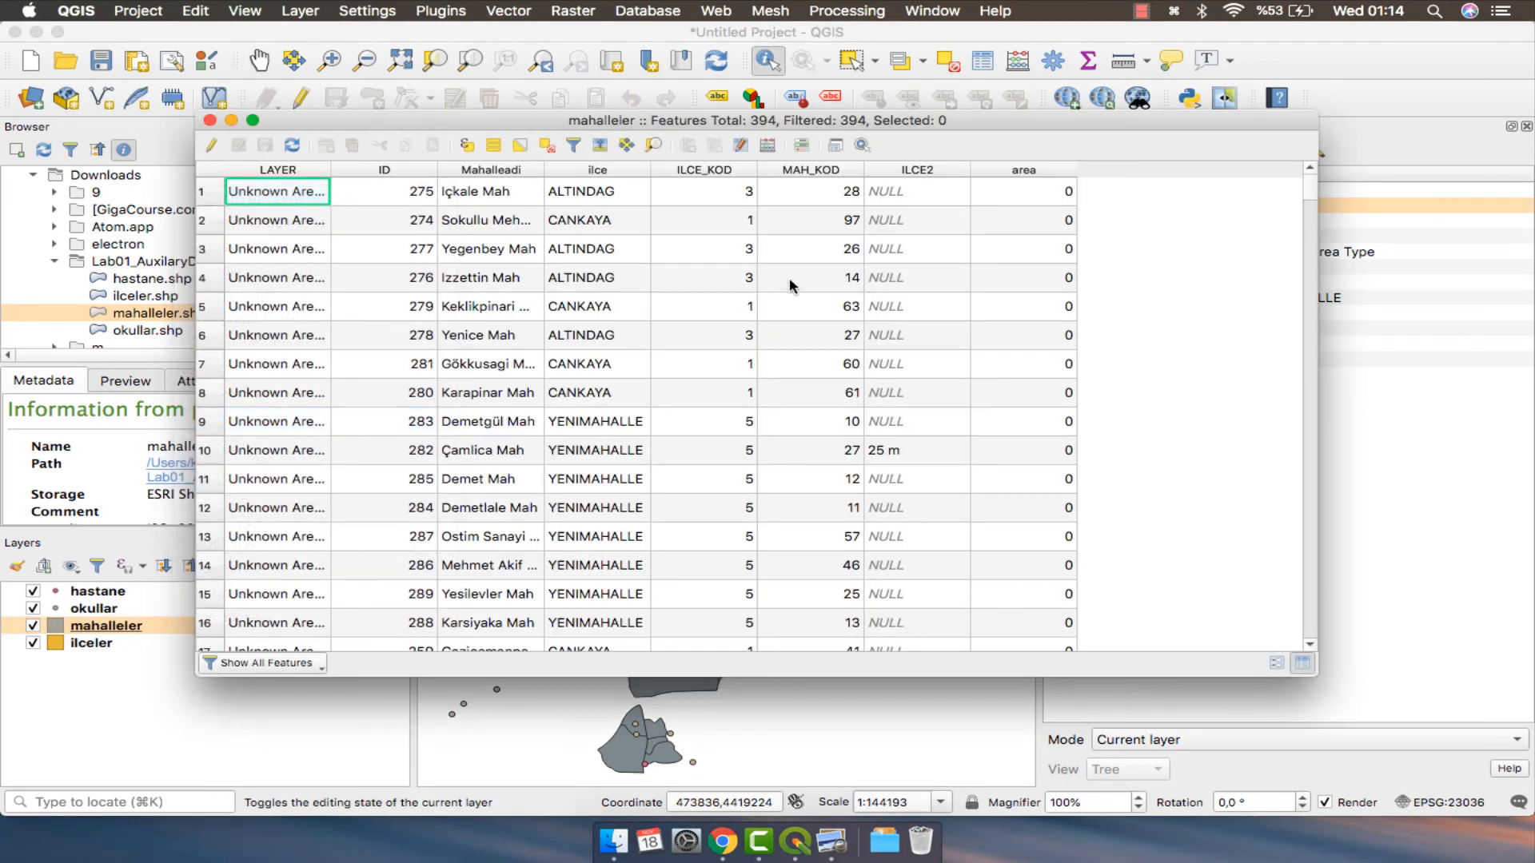
{"action": "left_click_drag", "start_coordinate": [1109, 121], "coordinate": [951, 230]}
{"action": "left_click_drag", "start_coordinate": [1163, 785], "coordinate": [967, 596]}
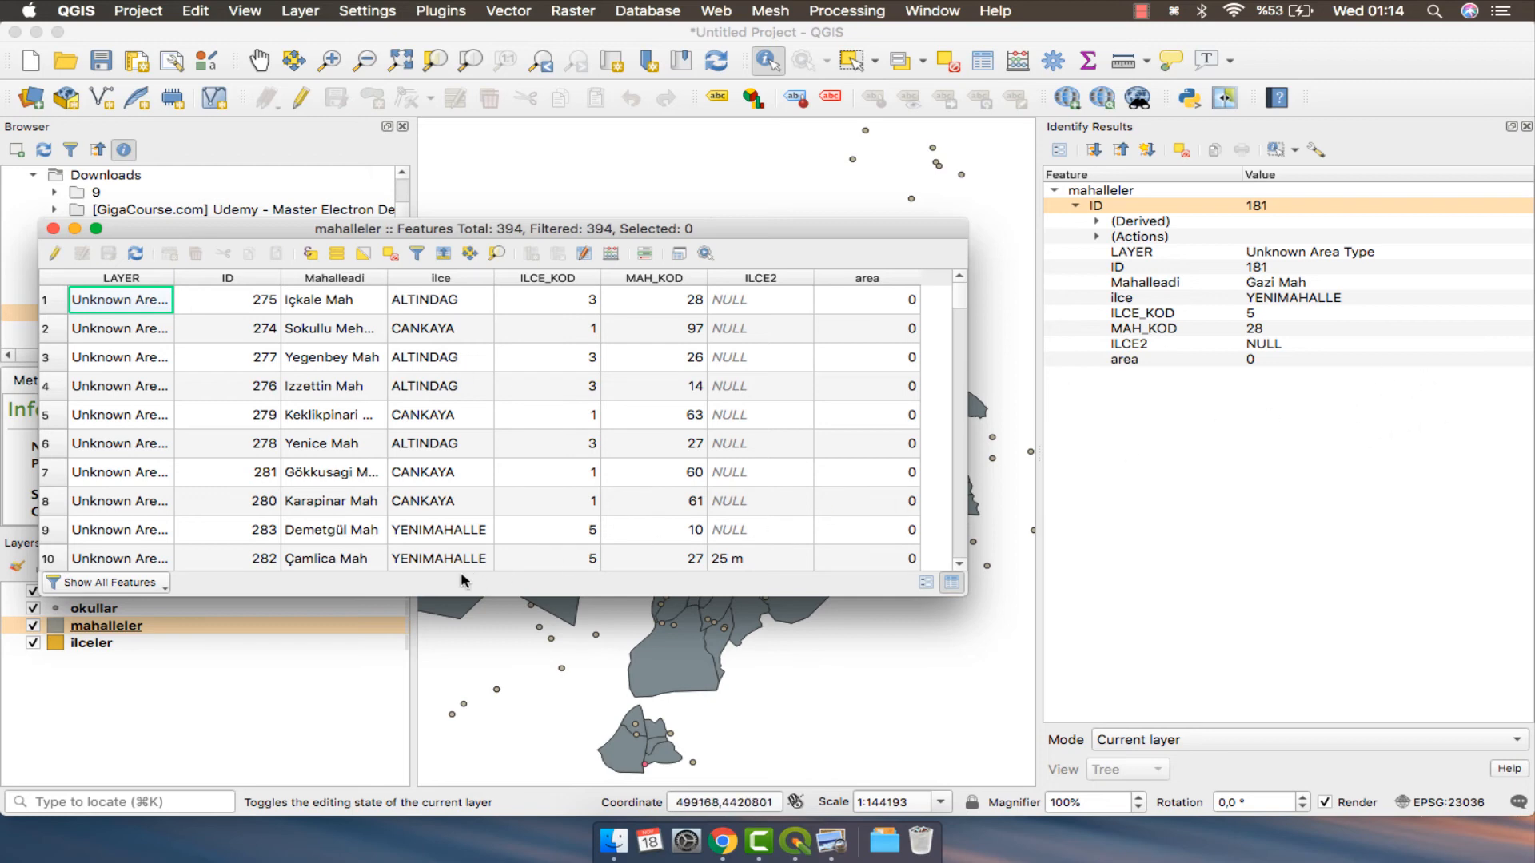
Examine the records in the mahalleler attribute table, limit it to selected features and return to the map.
{"action": "scroll", "coordinate": [224, 450], "scroll_direction": "down", "scroll_amount": 5}
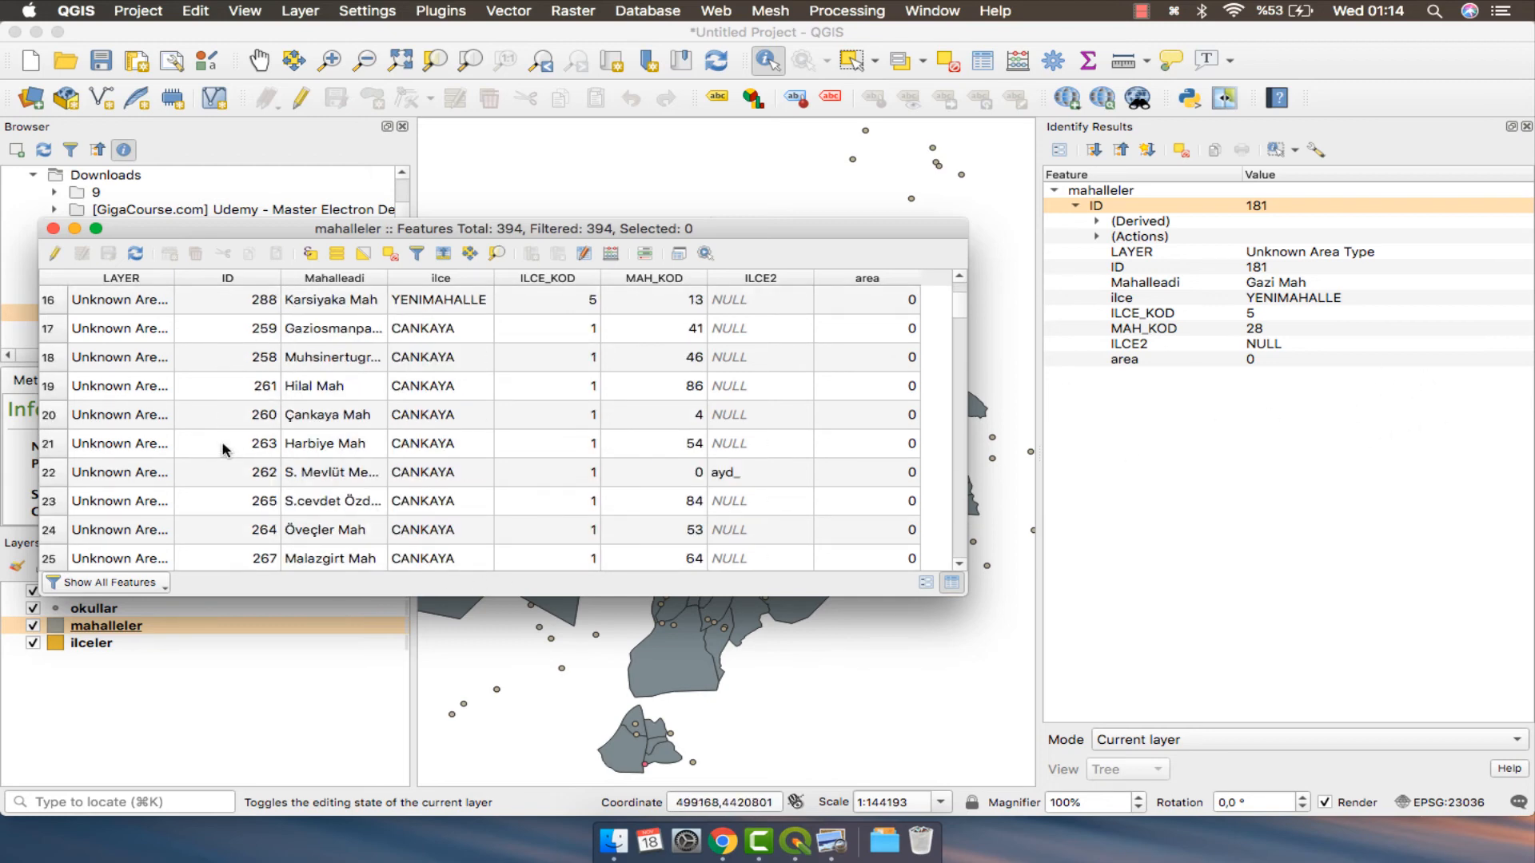
{"action": "scroll", "coordinate": [224, 450], "scroll_direction": "down", "scroll_amount": 4}
{"action": "scroll", "coordinate": [224, 450], "scroll_direction": "up", "scroll_amount": 9}
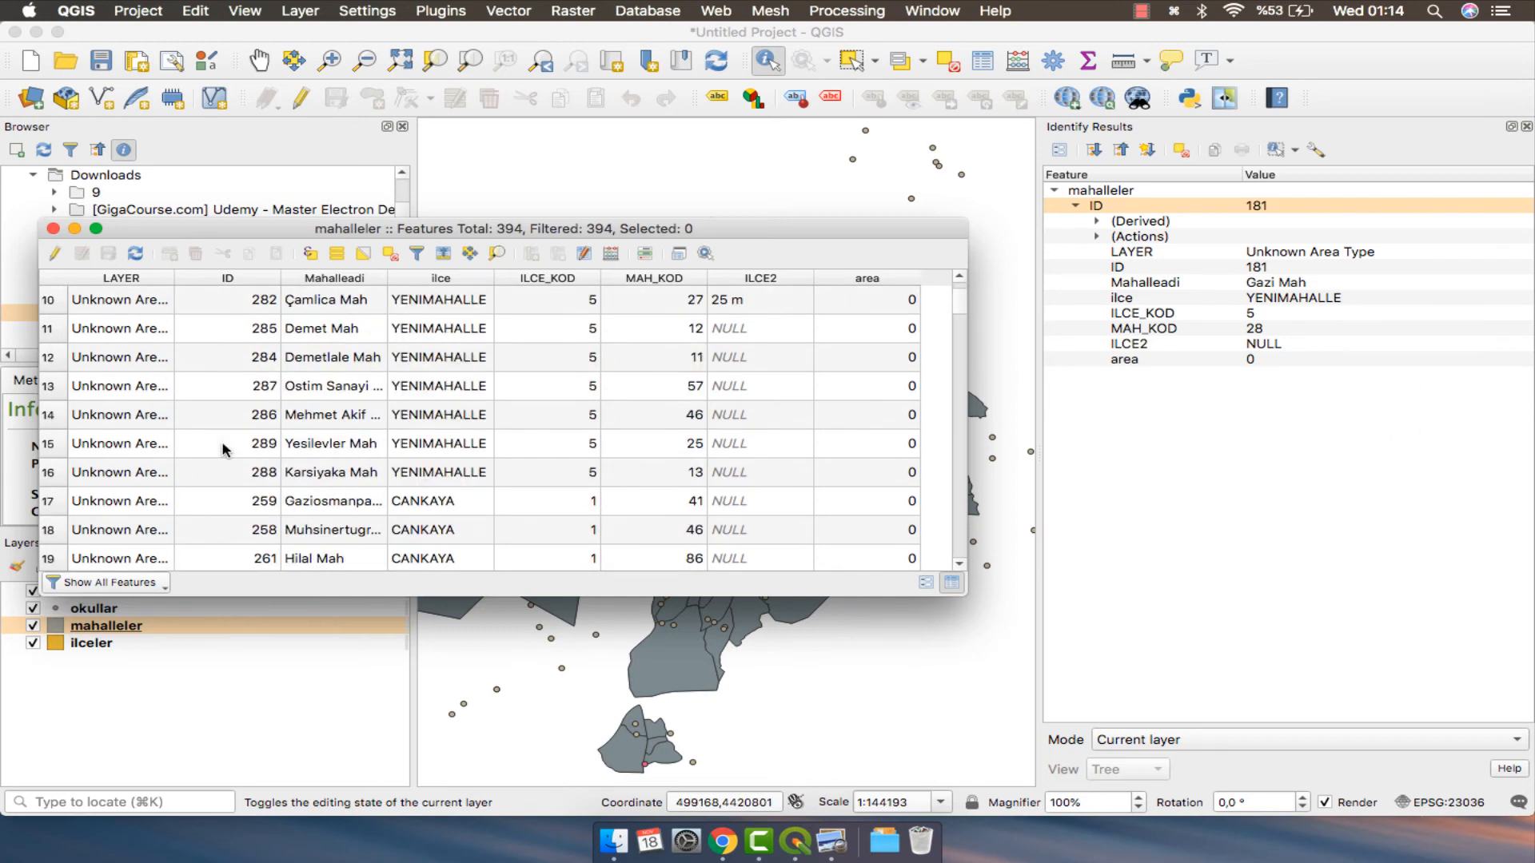
{"action": "scroll", "coordinate": [224, 450], "scroll_direction": "down", "scroll_amount": 1}
{"action": "scroll", "coordinate": [224, 450], "scroll_direction": "down", "scroll_amount": 17}
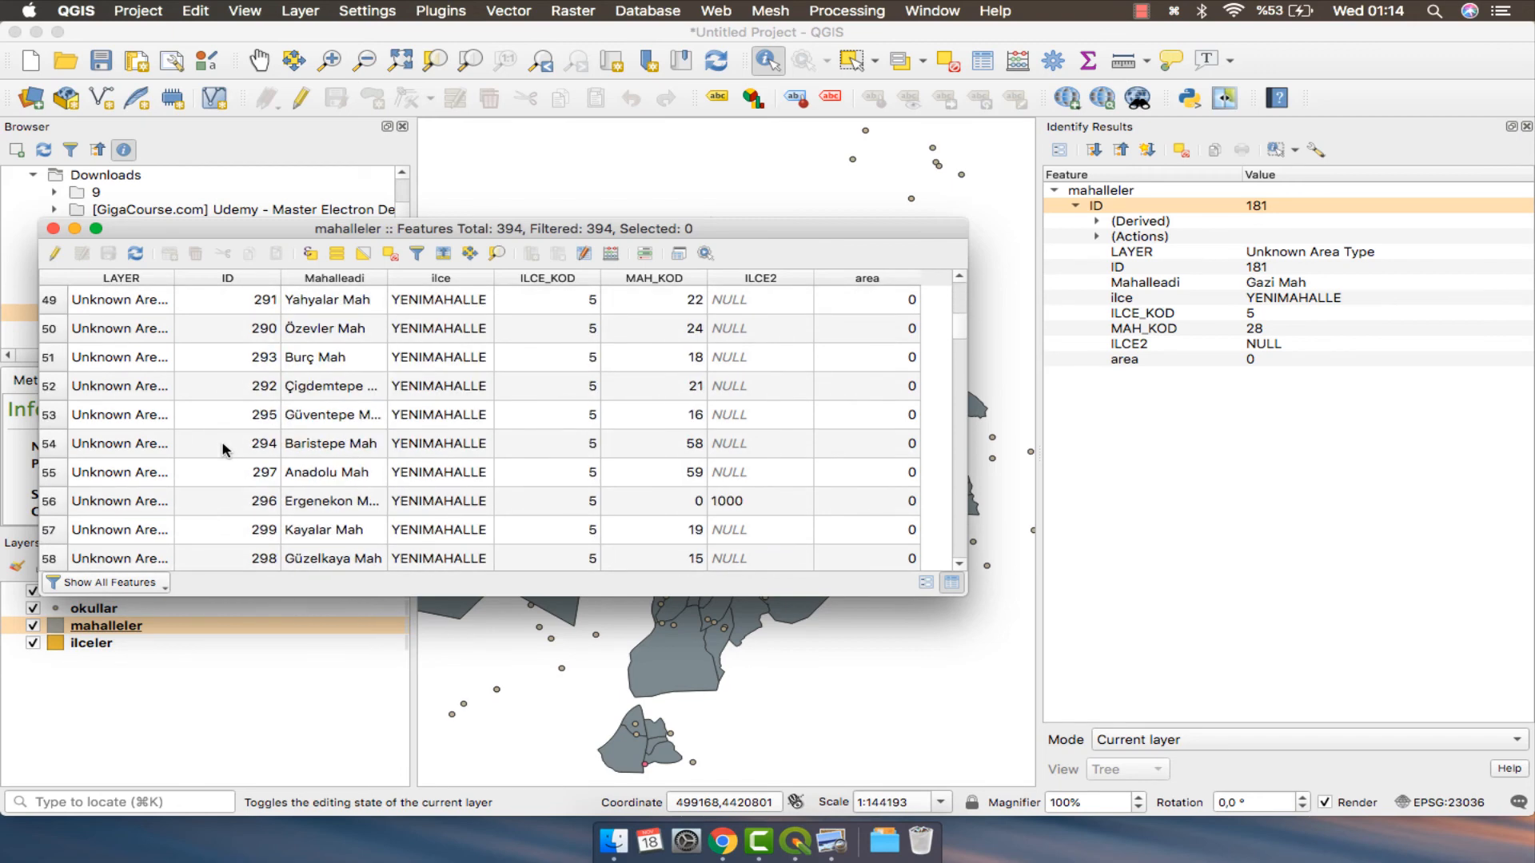
{"action": "left_click", "coordinate": [92, 588]}
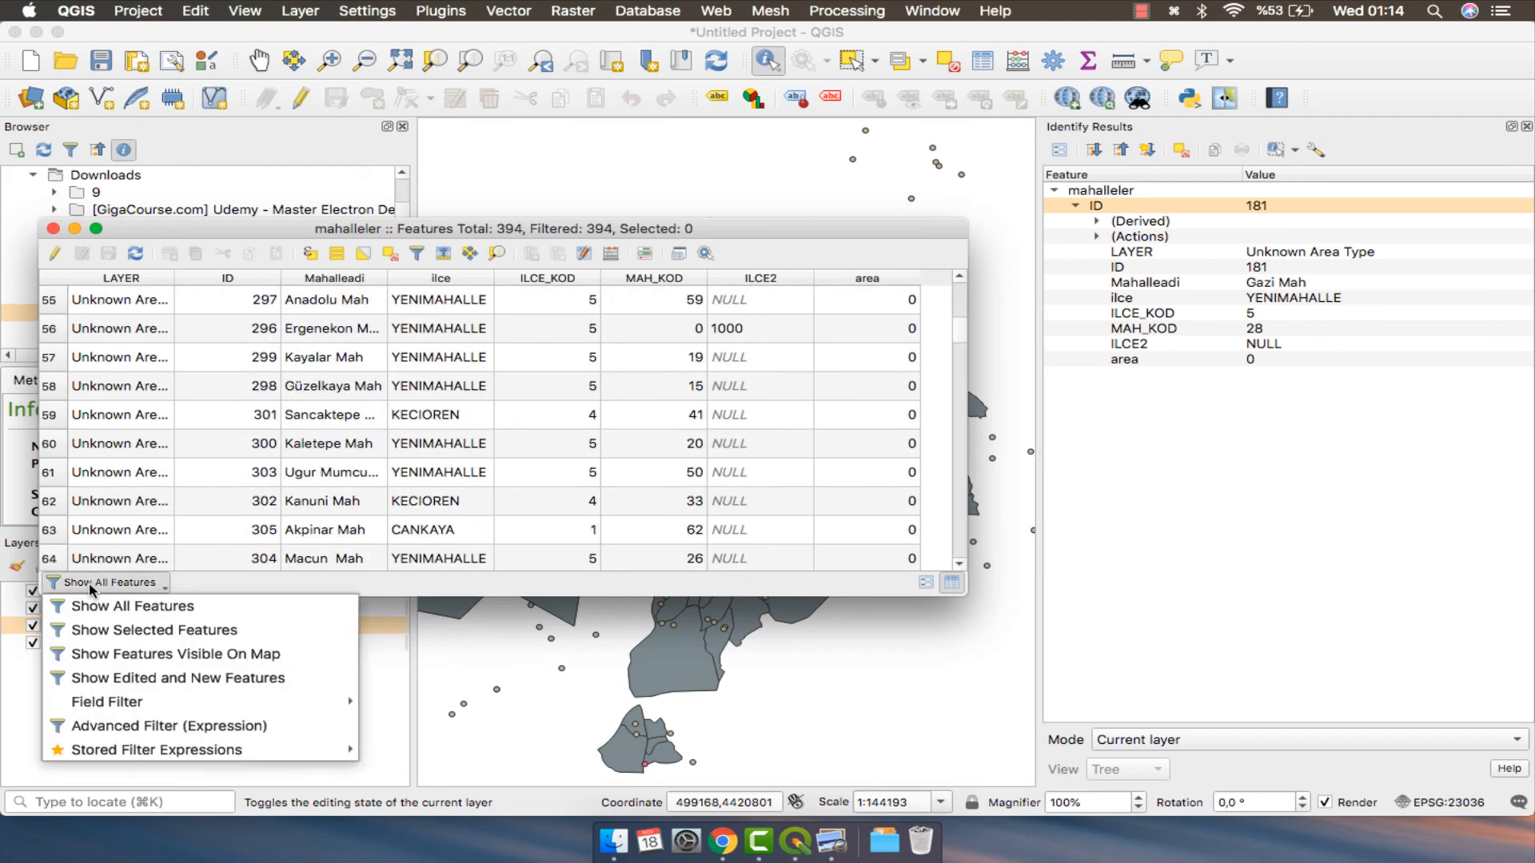
{"action": "left_click", "coordinate": [116, 631]}
{"action": "left_click_drag", "start_coordinate": [444, 228], "coordinate": [638, 534]}
{"action": "left_click", "coordinate": [610, 432]}
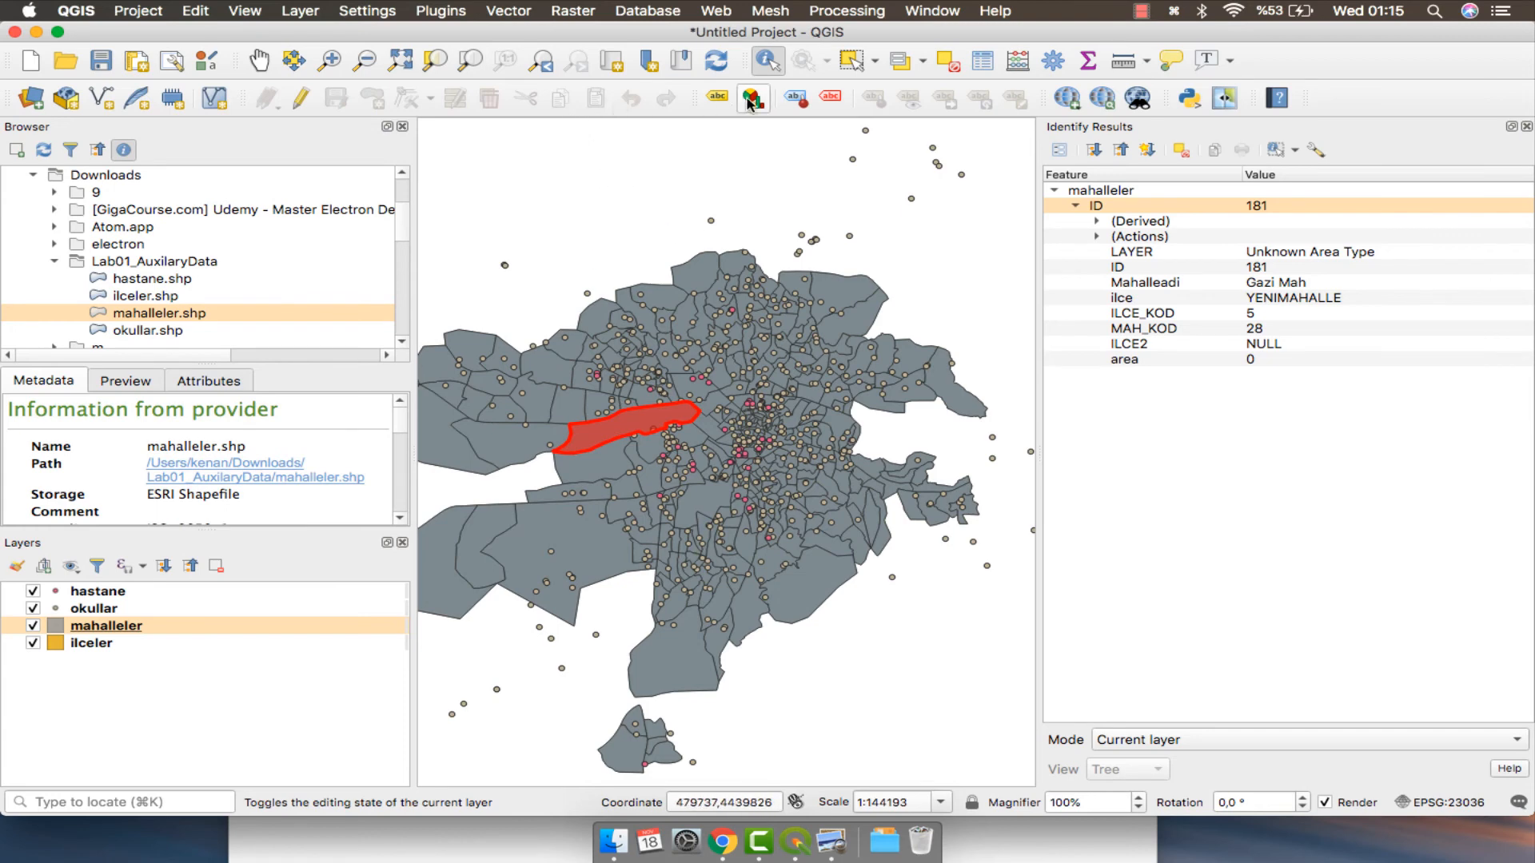
Select the Gazi Mah neighbourhood polygon of the mahalleler layer on the map.
{"action": "left_click", "coordinate": [877, 61]}
{"action": "left_click", "coordinate": [879, 88]}
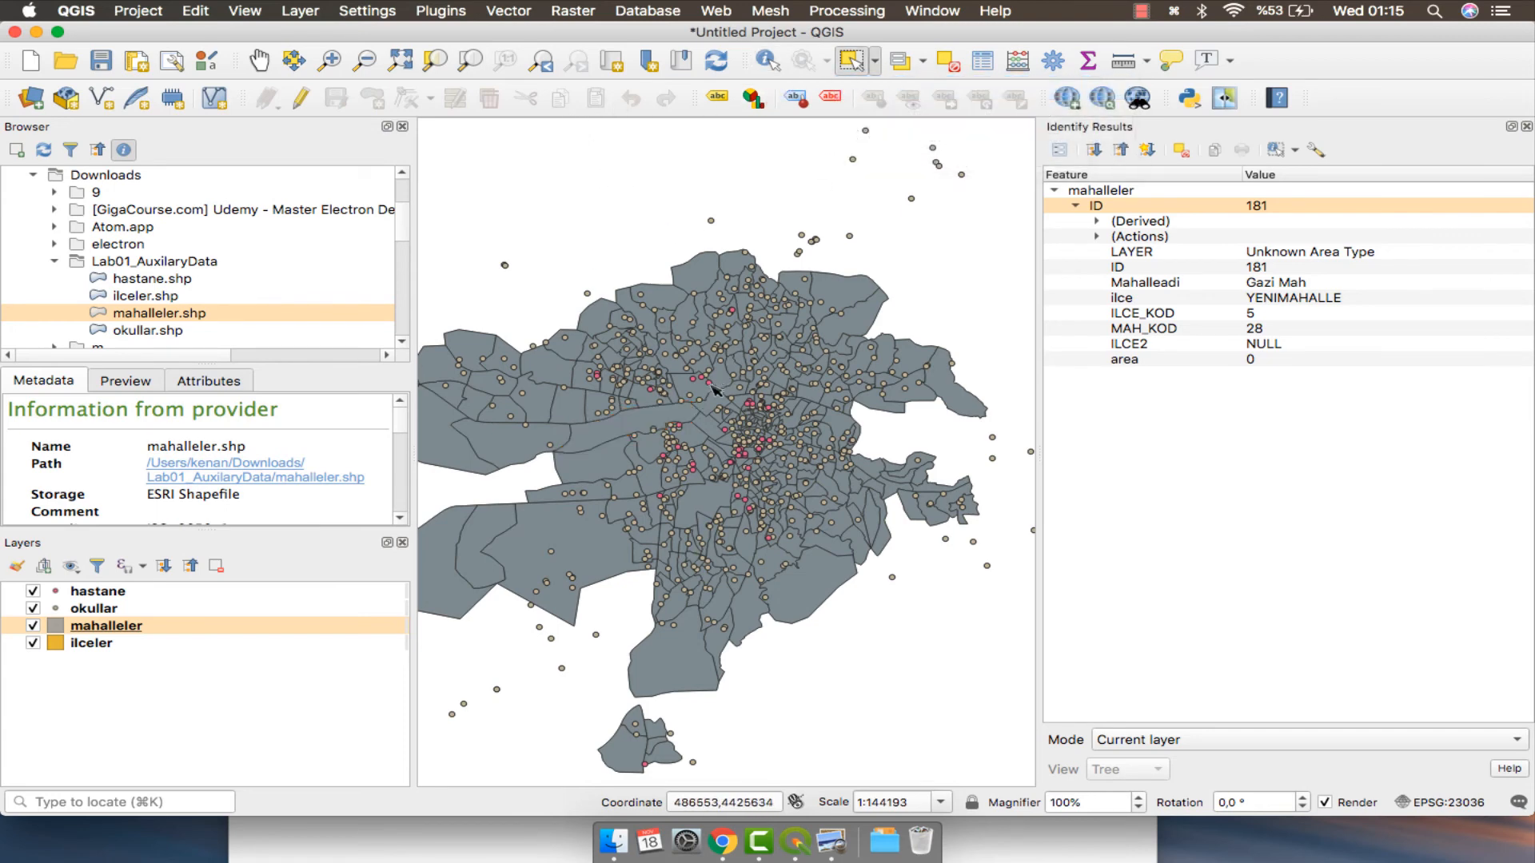
{"action": "left_click", "coordinate": [593, 438]}
Open the attribute table of the mahalleler layer and show only its selected features.
{"action": "right_click", "coordinate": [162, 630]}
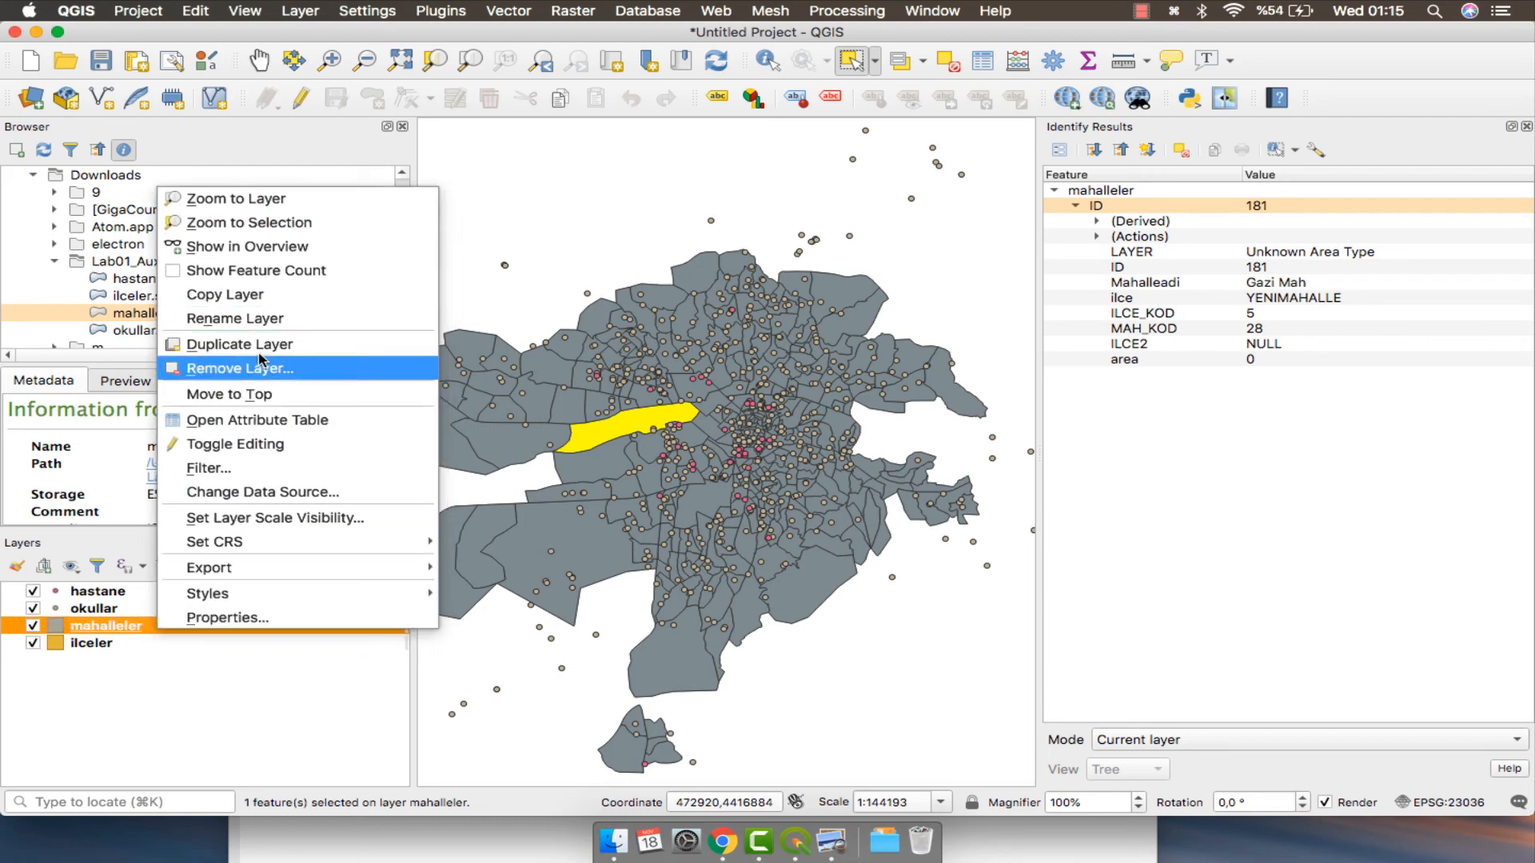
{"action": "left_click", "coordinate": [276, 420]}
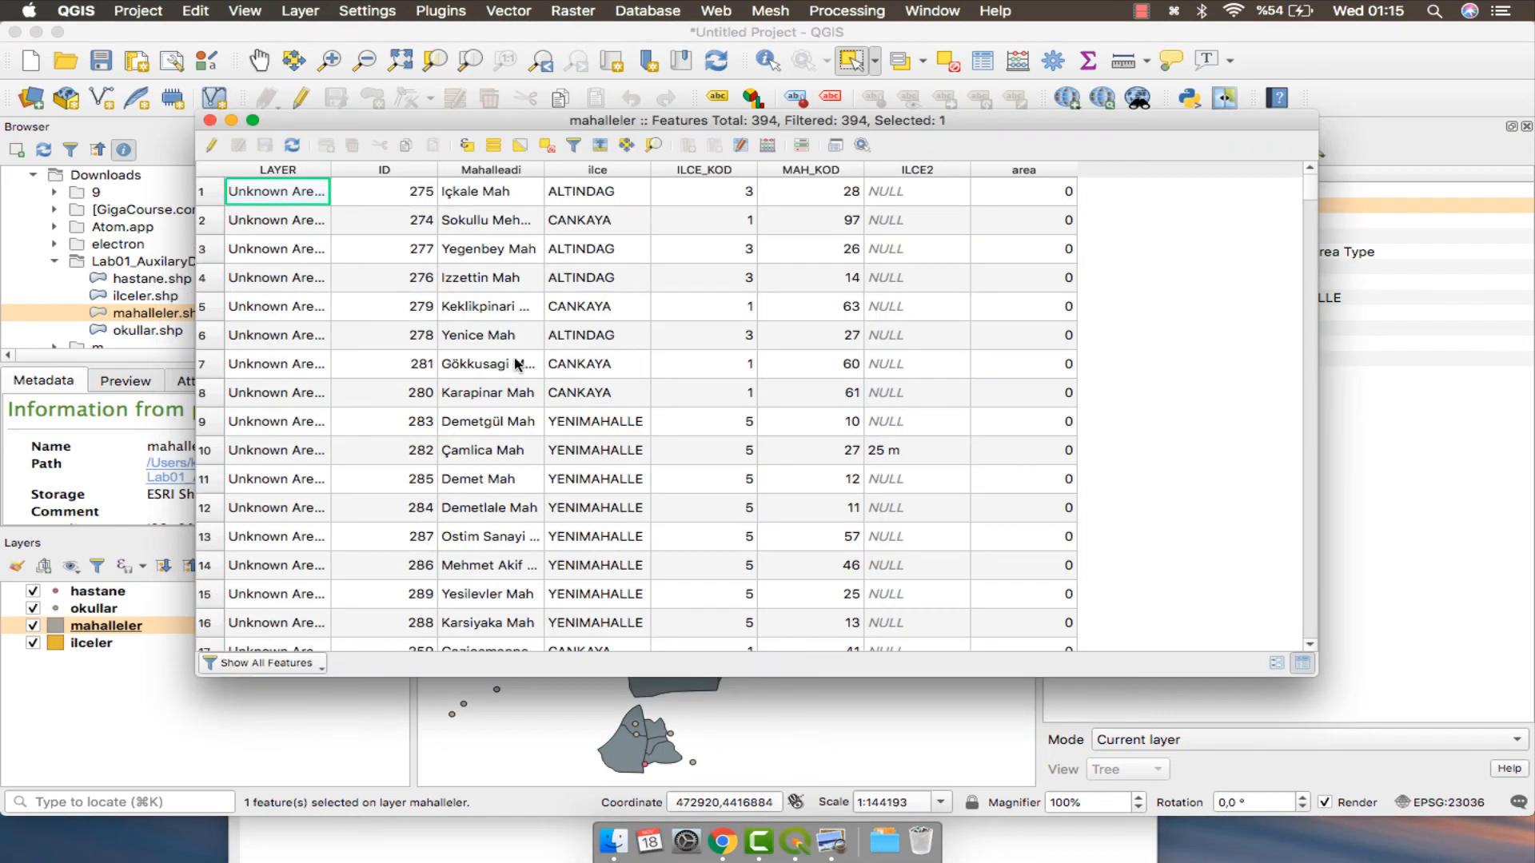
{"action": "left_click", "coordinate": [304, 664]}
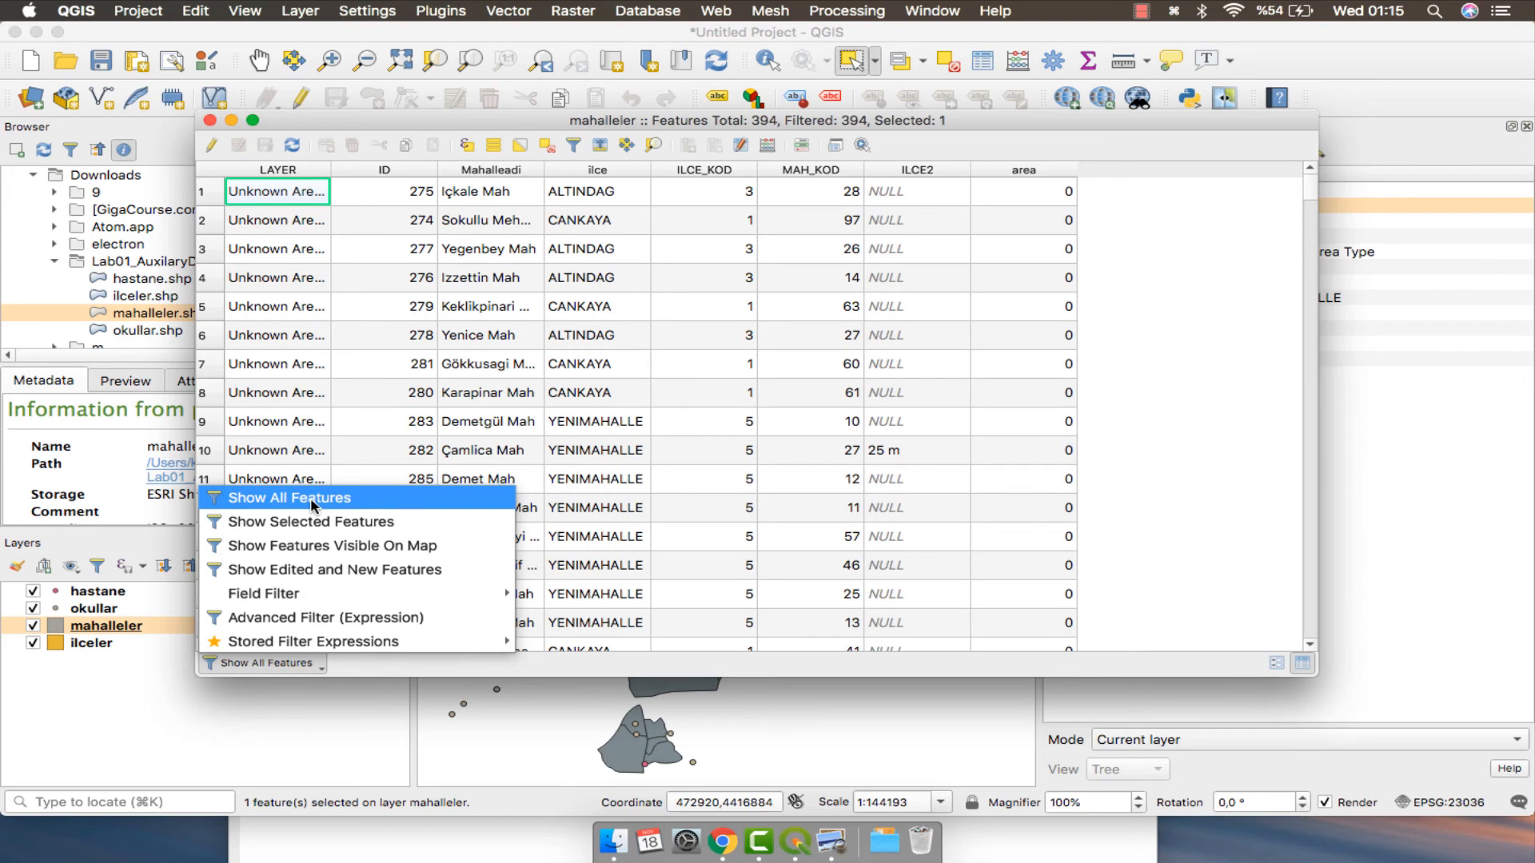
{"action": "left_click", "coordinate": [345, 523]}
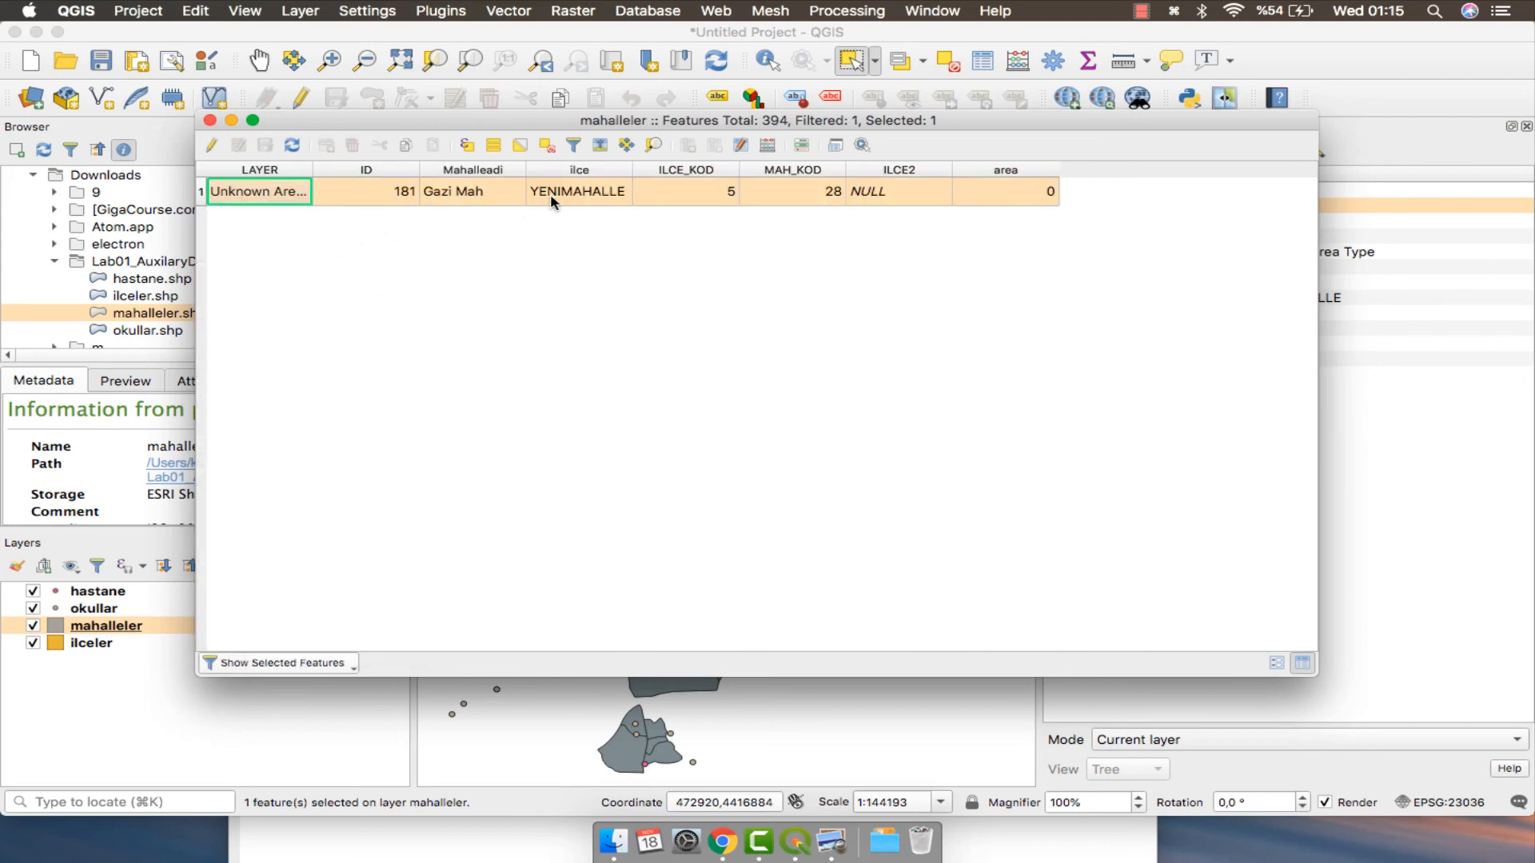
Fit the mahalleler table window beside the identify results, switch it to form view and close it.
{"action": "left_click_drag", "start_coordinate": [918, 128], "coordinate": [779, 232]}
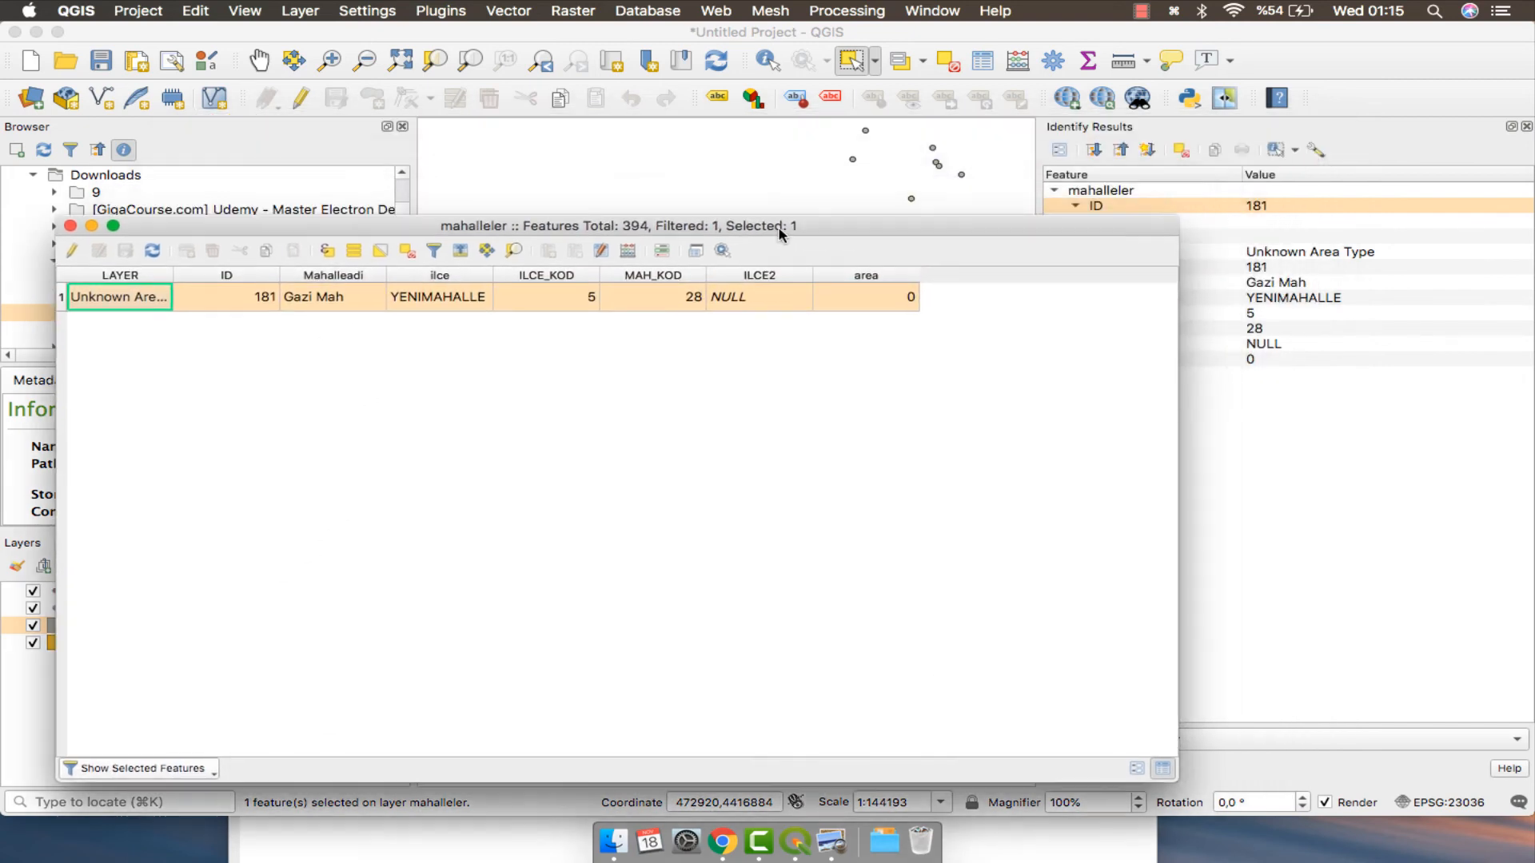
{"action": "left_click_drag", "start_coordinate": [1179, 782], "coordinate": [1030, 565]}
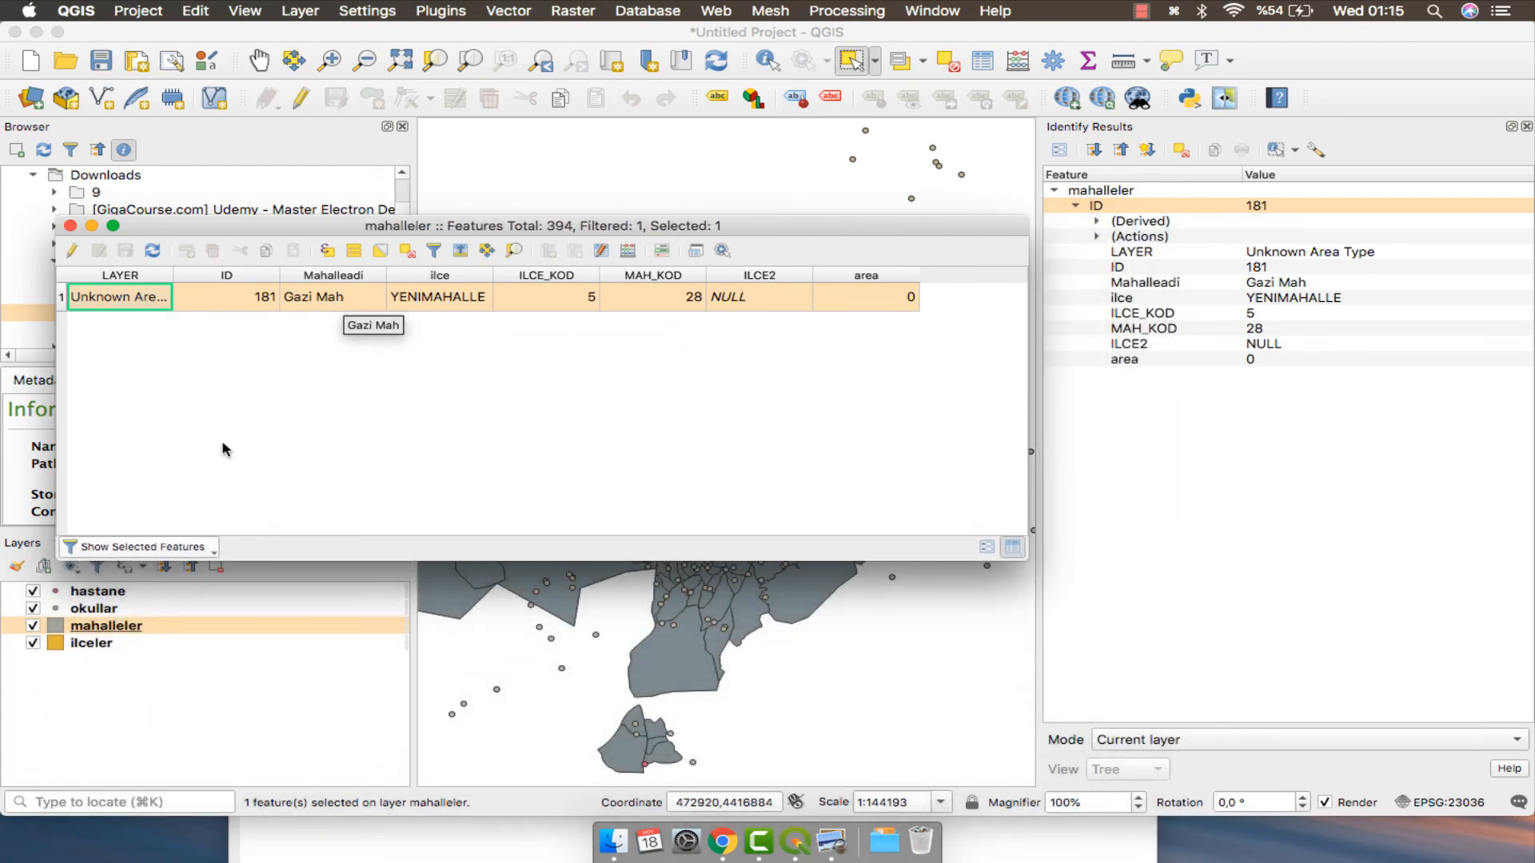
{"action": "left_click", "coordinate": [987, 548]}
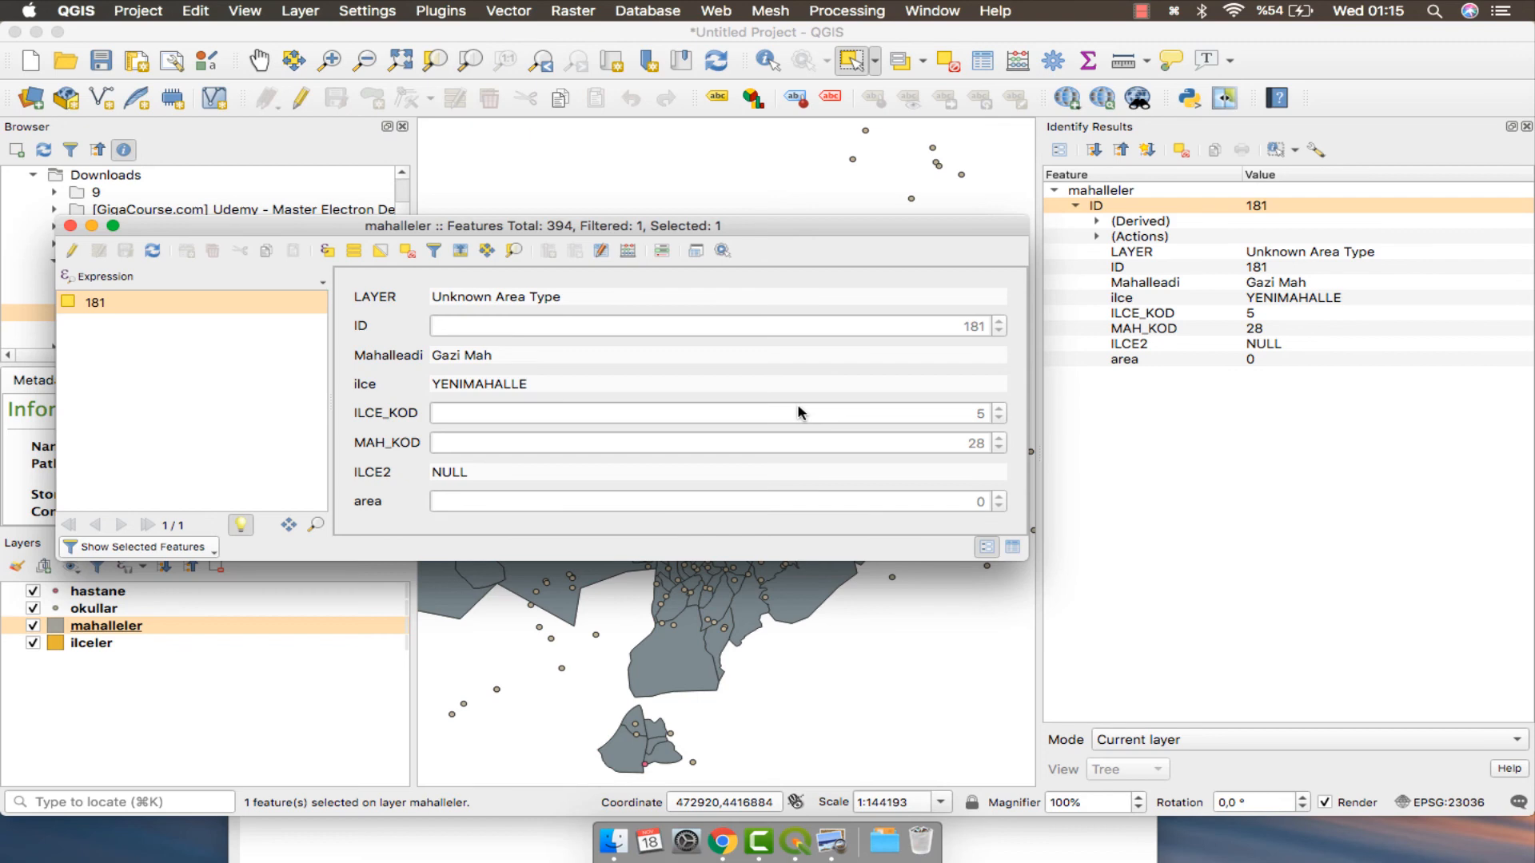
{"action": "left_click", "coordinate": [71, 226]}
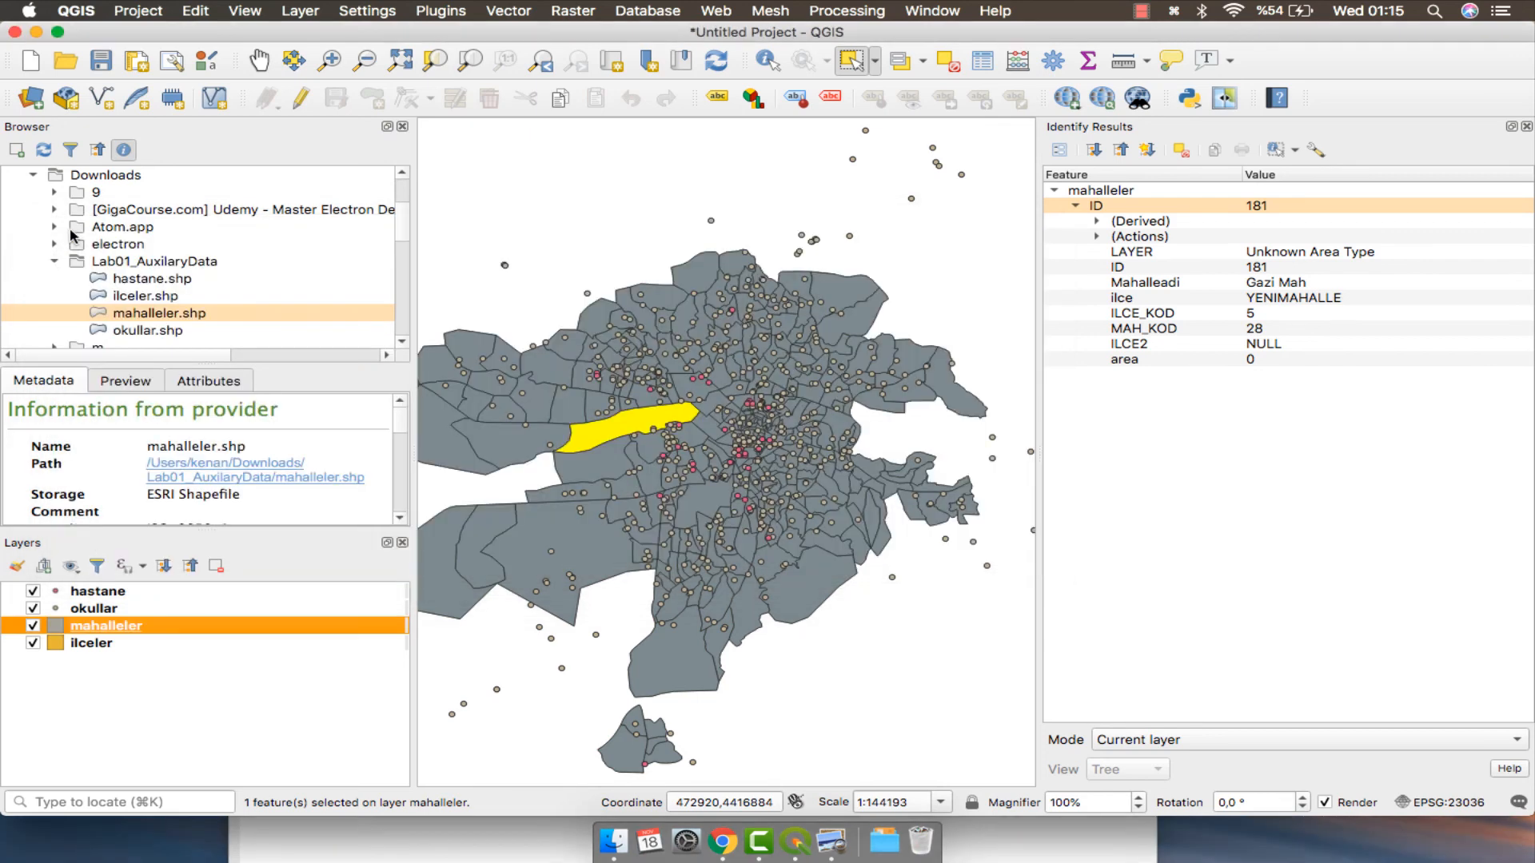
Identify a red hospital point of the hastane layer north of the dense city centre and review its adi, Mahalle and Ilce values.
{"action": "left_click", "coordinate": [329, 60]}
{"action": "left_click_drag", "start_coordinate": [629, 365], "coordinate": [810, 512]}
{"action": "left_click", "coordinate": [159, 608]}
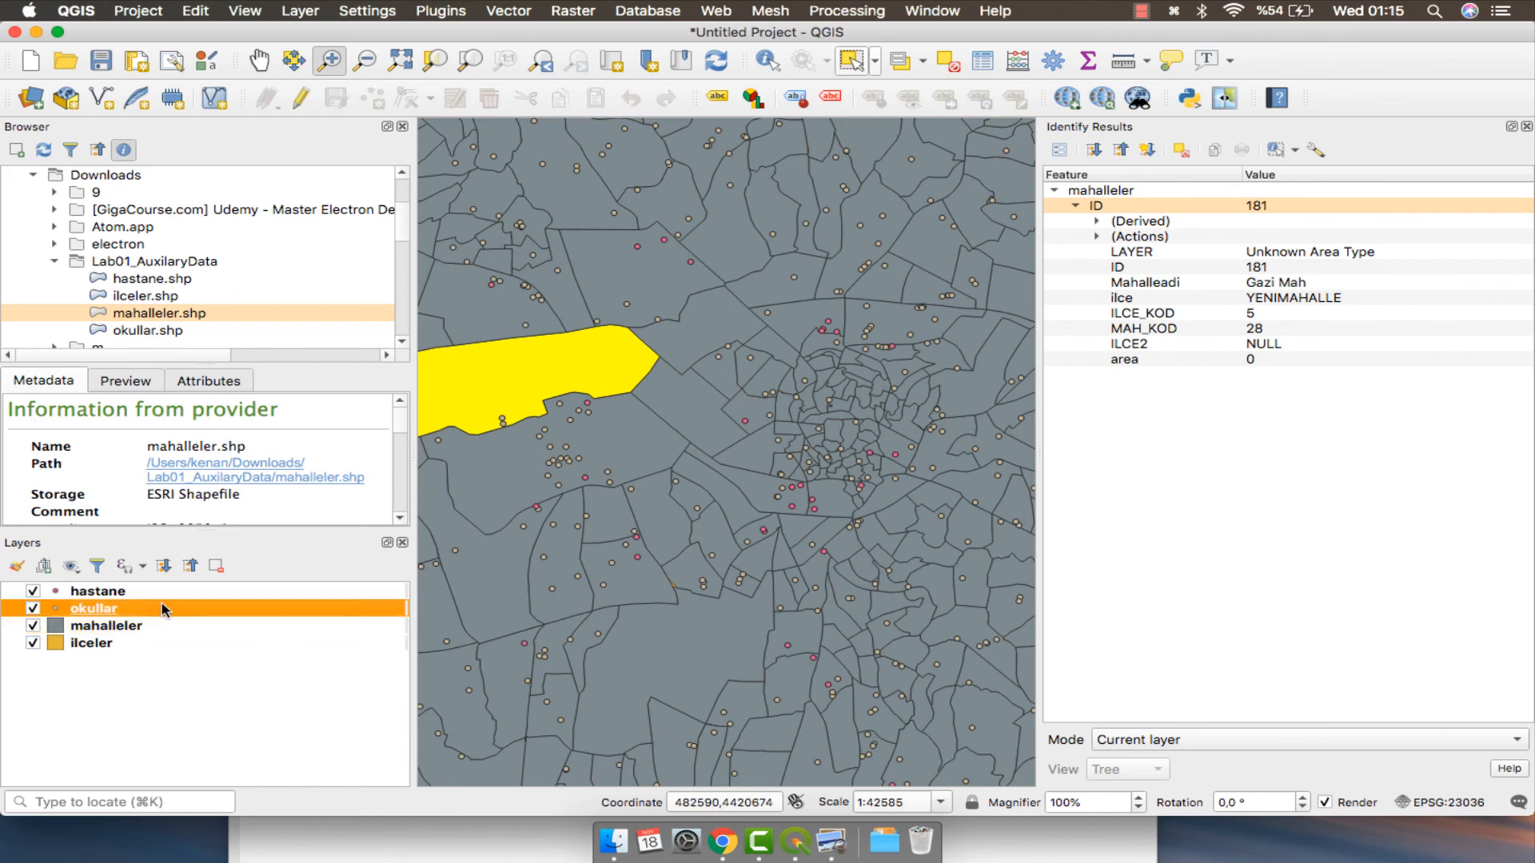
{"action": "left_click", "coordinate": [143, 591]}
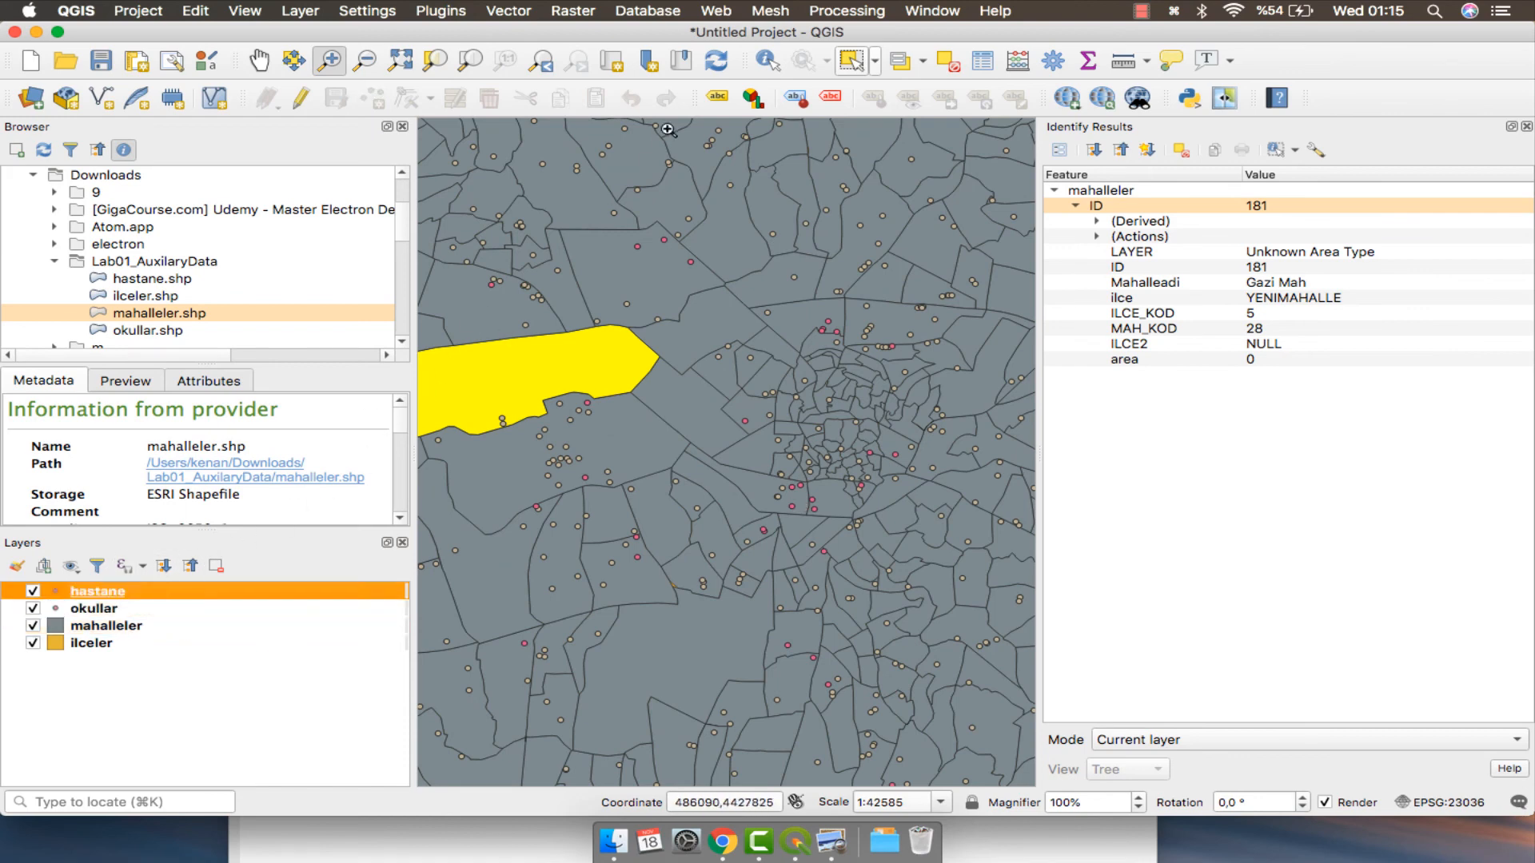
{"action": "left_click", "coordinate": [767, 60]}
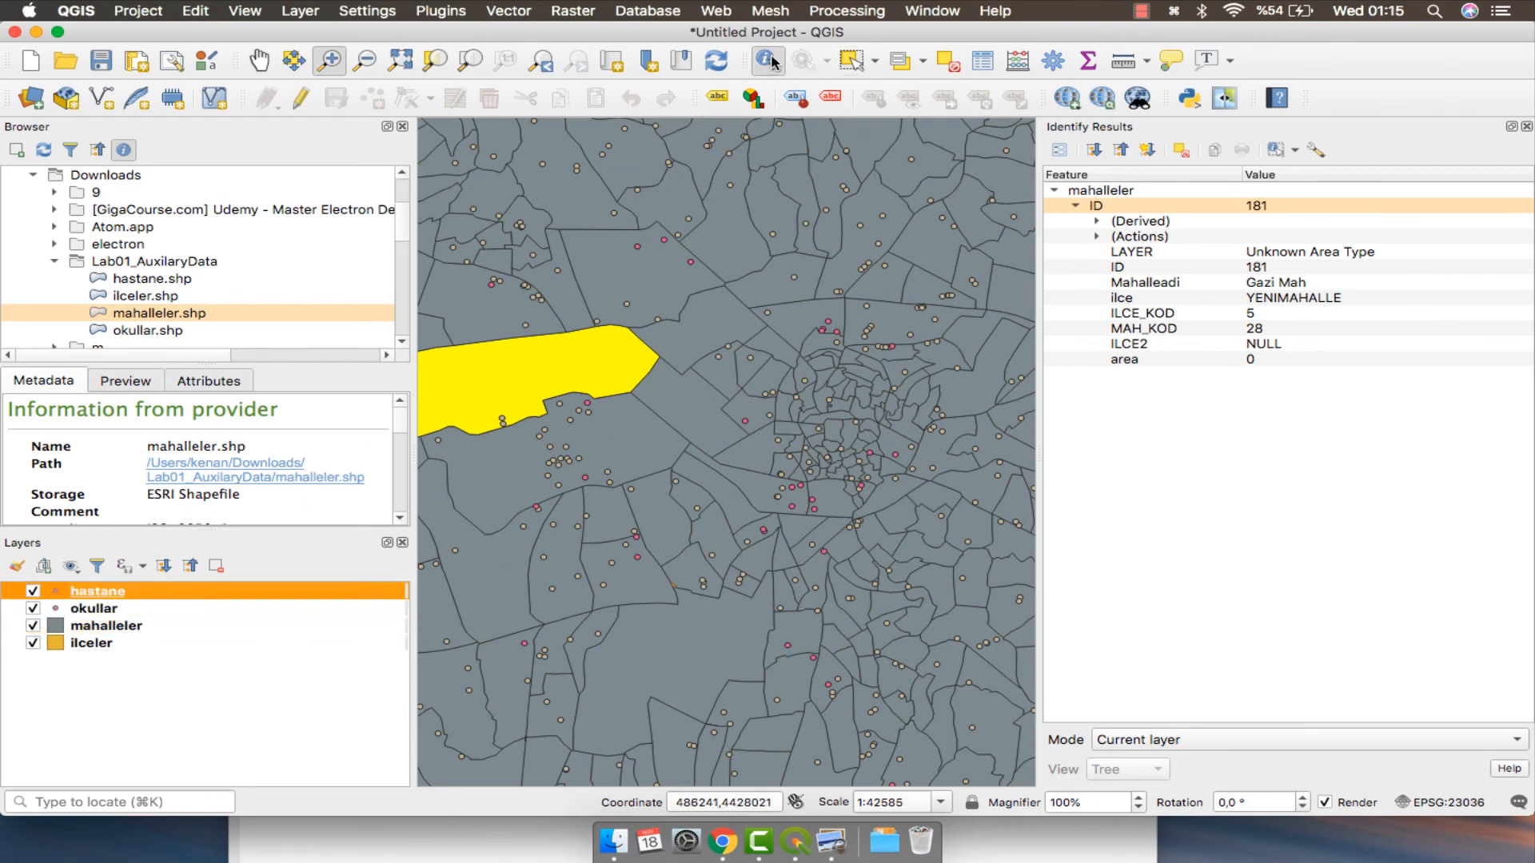
{"action": "left_click", "coordinate": [829, 322]}
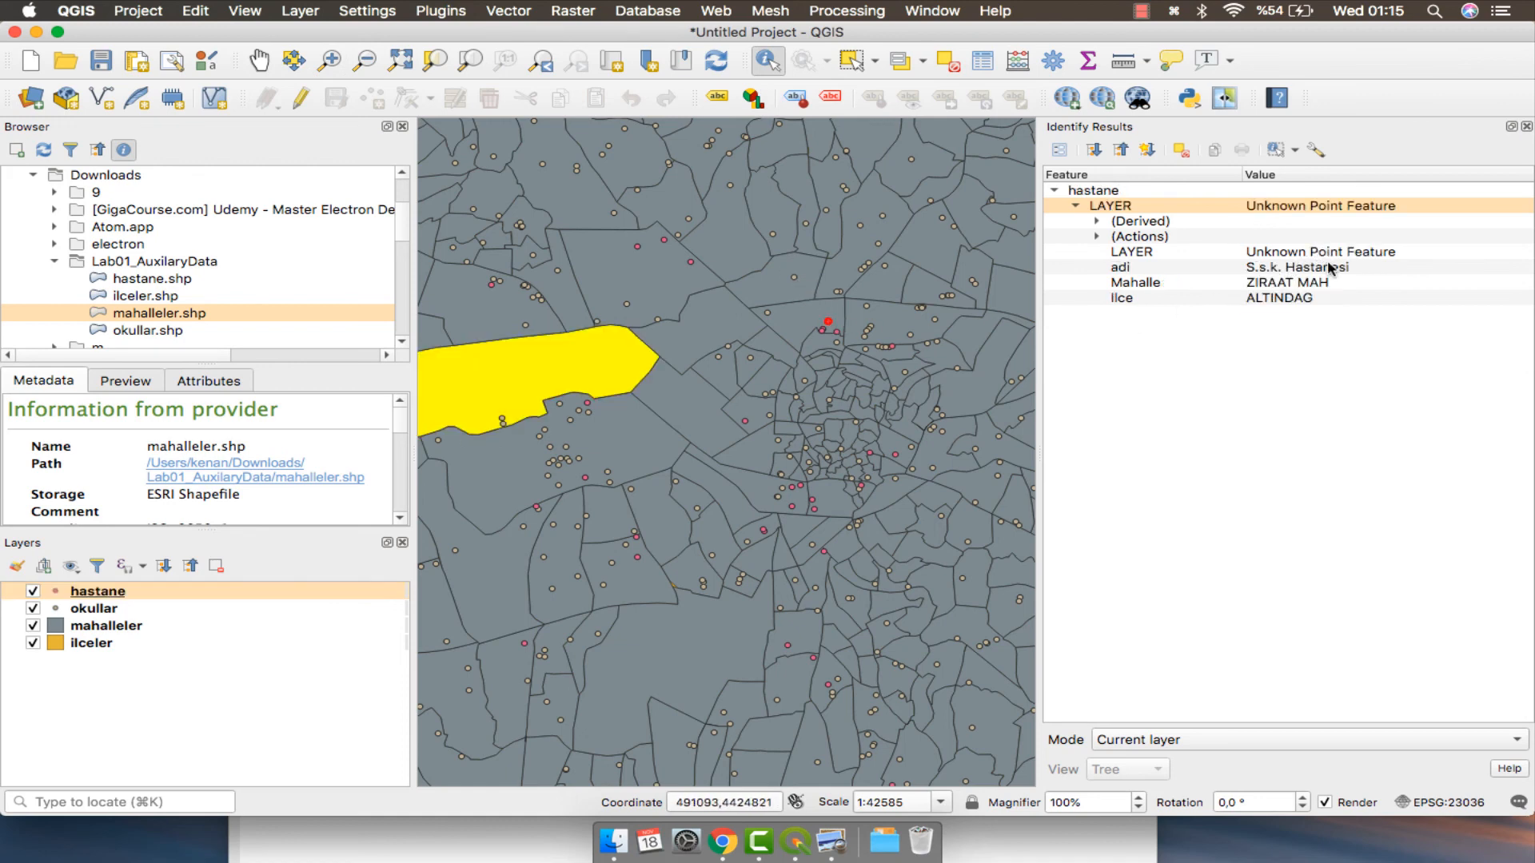
{"action": "left_click", "coordinate": [1329, 267]}
{"action": "left_click", "coordinate": [1324, 282]}
{"action": "left_click", "coordinate": [1314, 298]}
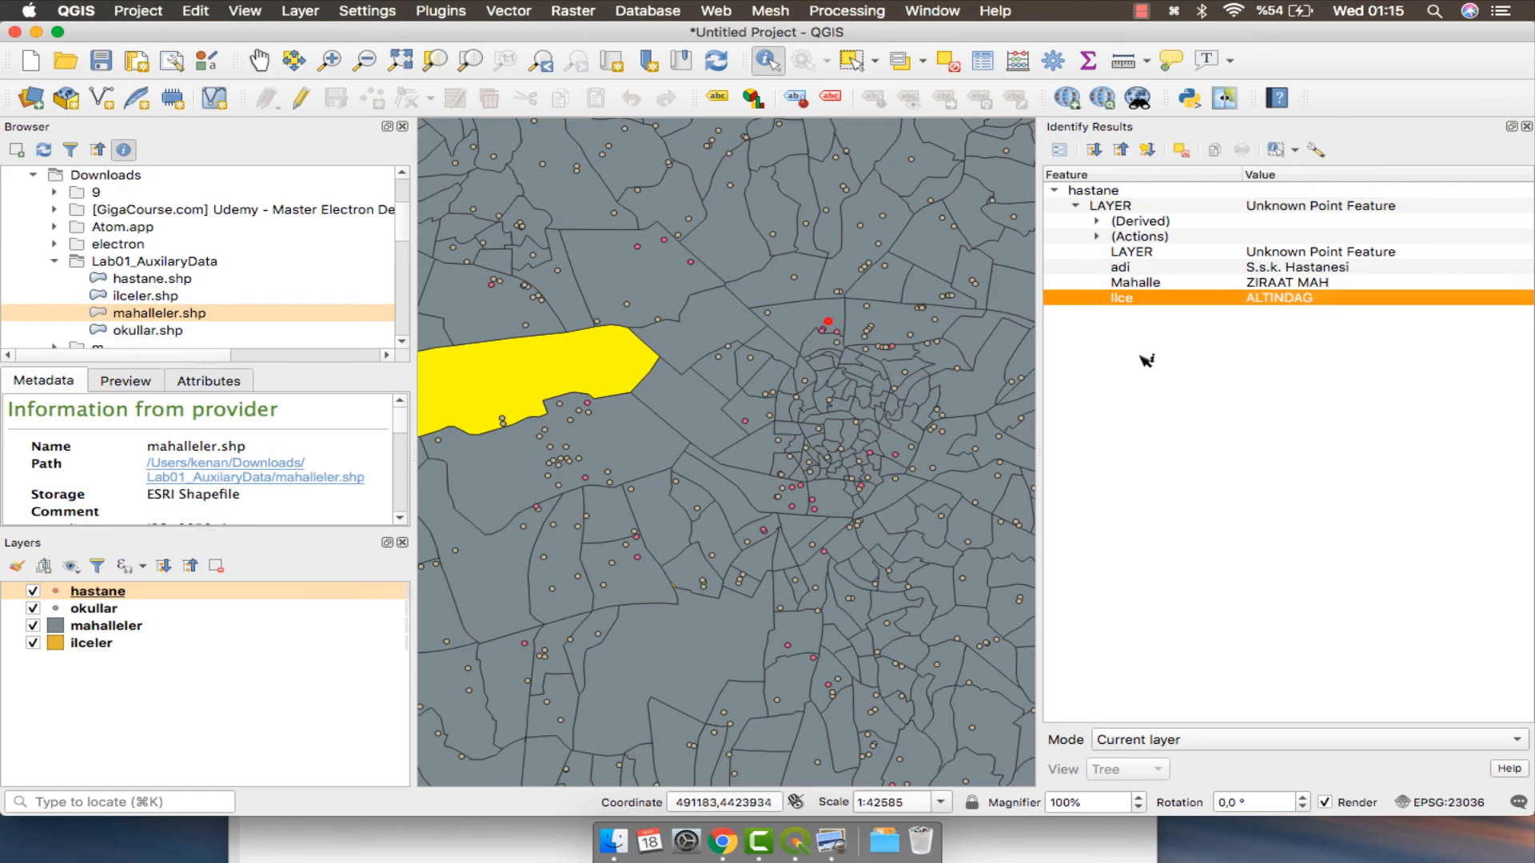
Select the cluster of hospital points around the identified hastane feature with a rectangle.
{"action": "left_click", "coordinate": [859, 67]}
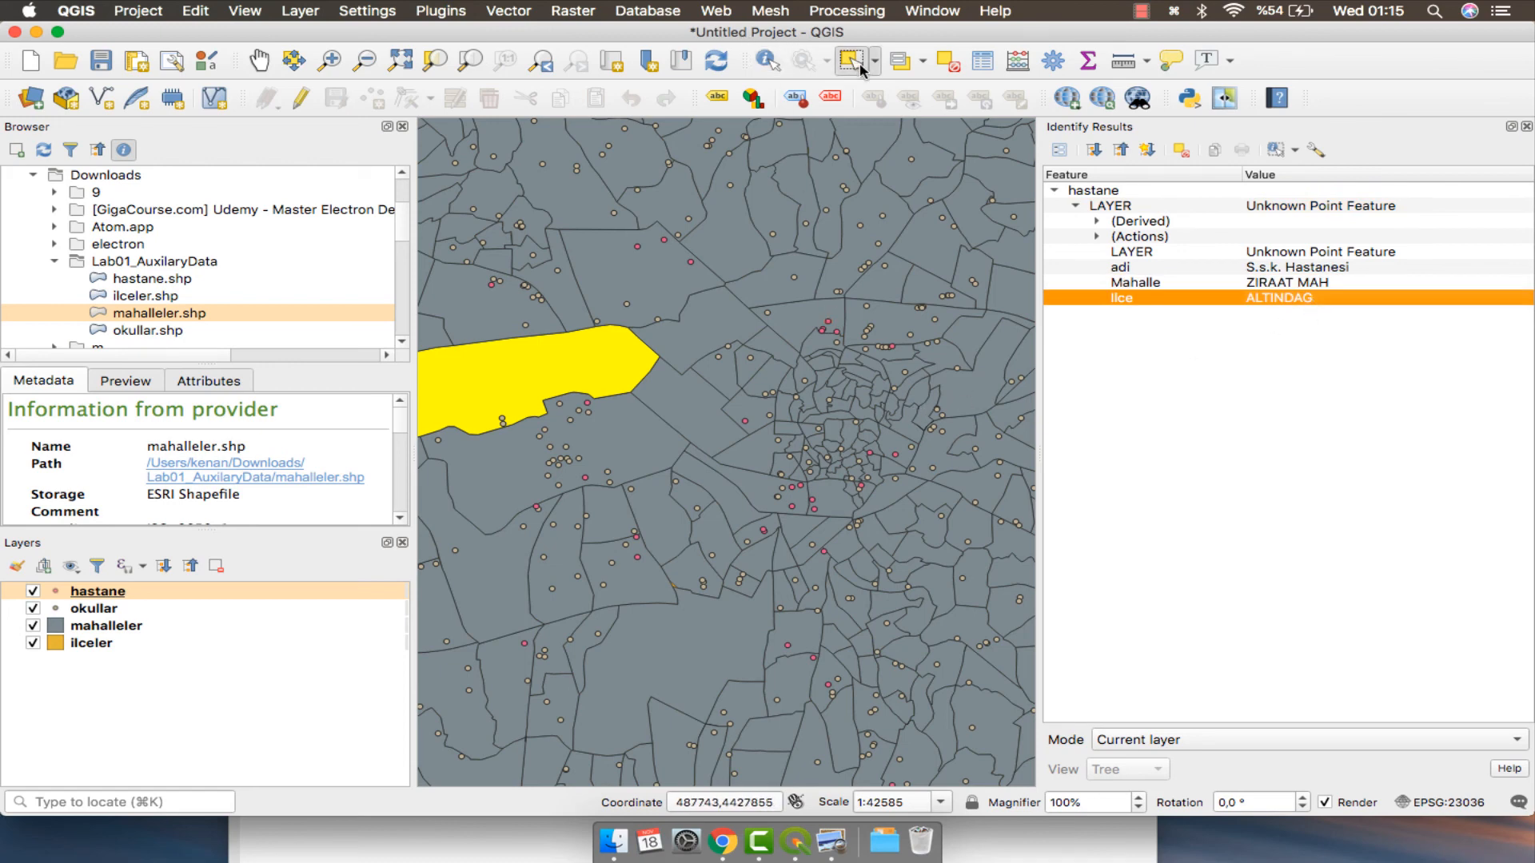
{"action": "left_click", "coordinate": [877, 61]}
{"action": "left_click", "coordinate": [888, 99]}
{"action": "left_click_drag", "start_coordinate": [799, 311], "coordinate": [848, 345]}
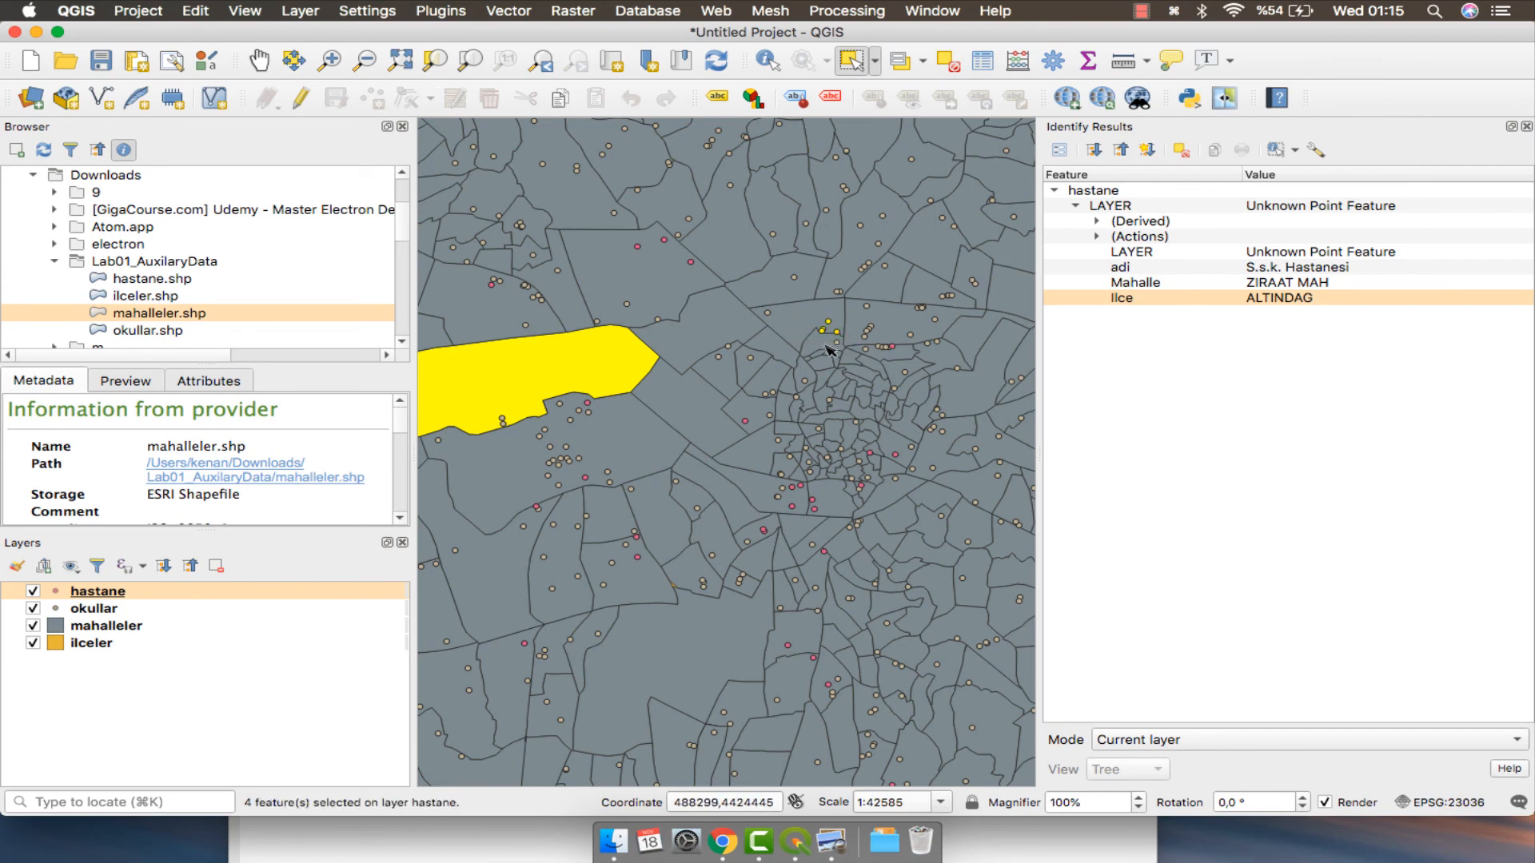
Open the attribute table of the hastane layer and show only its selected features.
{"action": "right_click", "coordinate": [165, 590]}
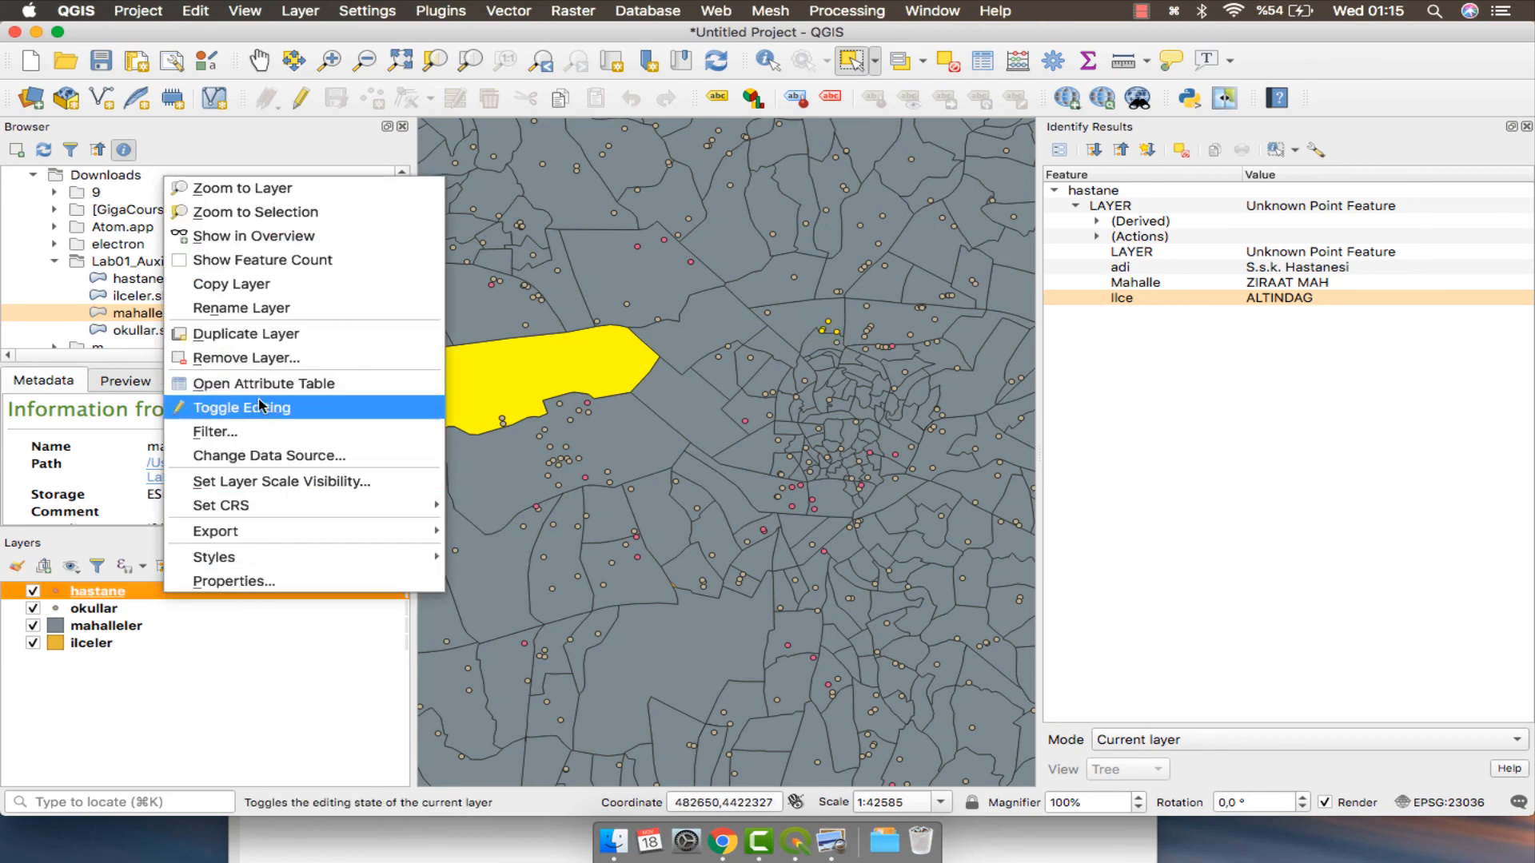
{"action": "left_click", "coordinate": [275, 382]}
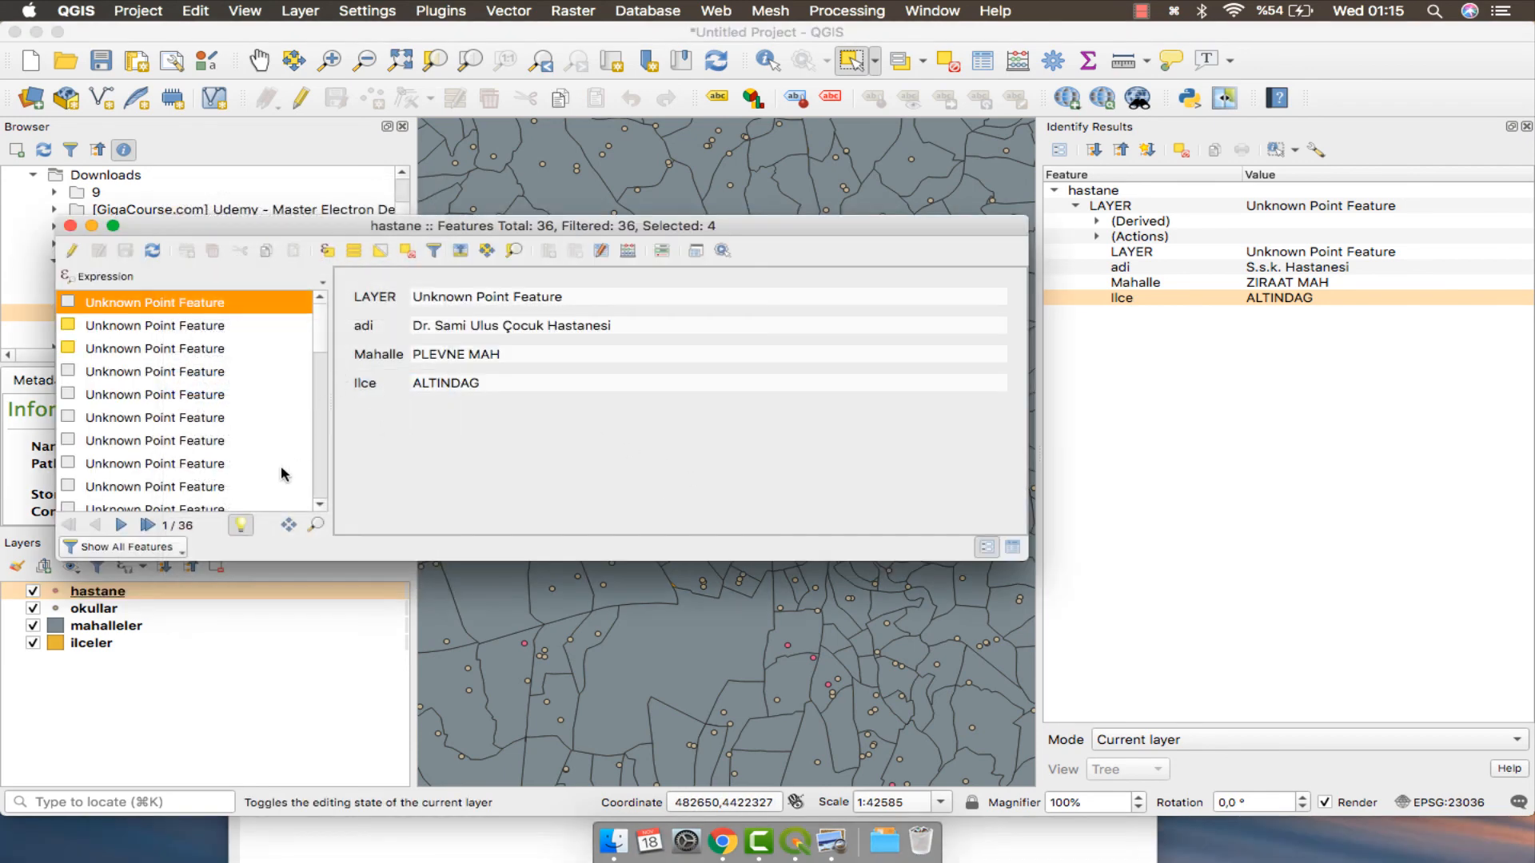
{"action": "left_click", "coordinate": [169, 548]}
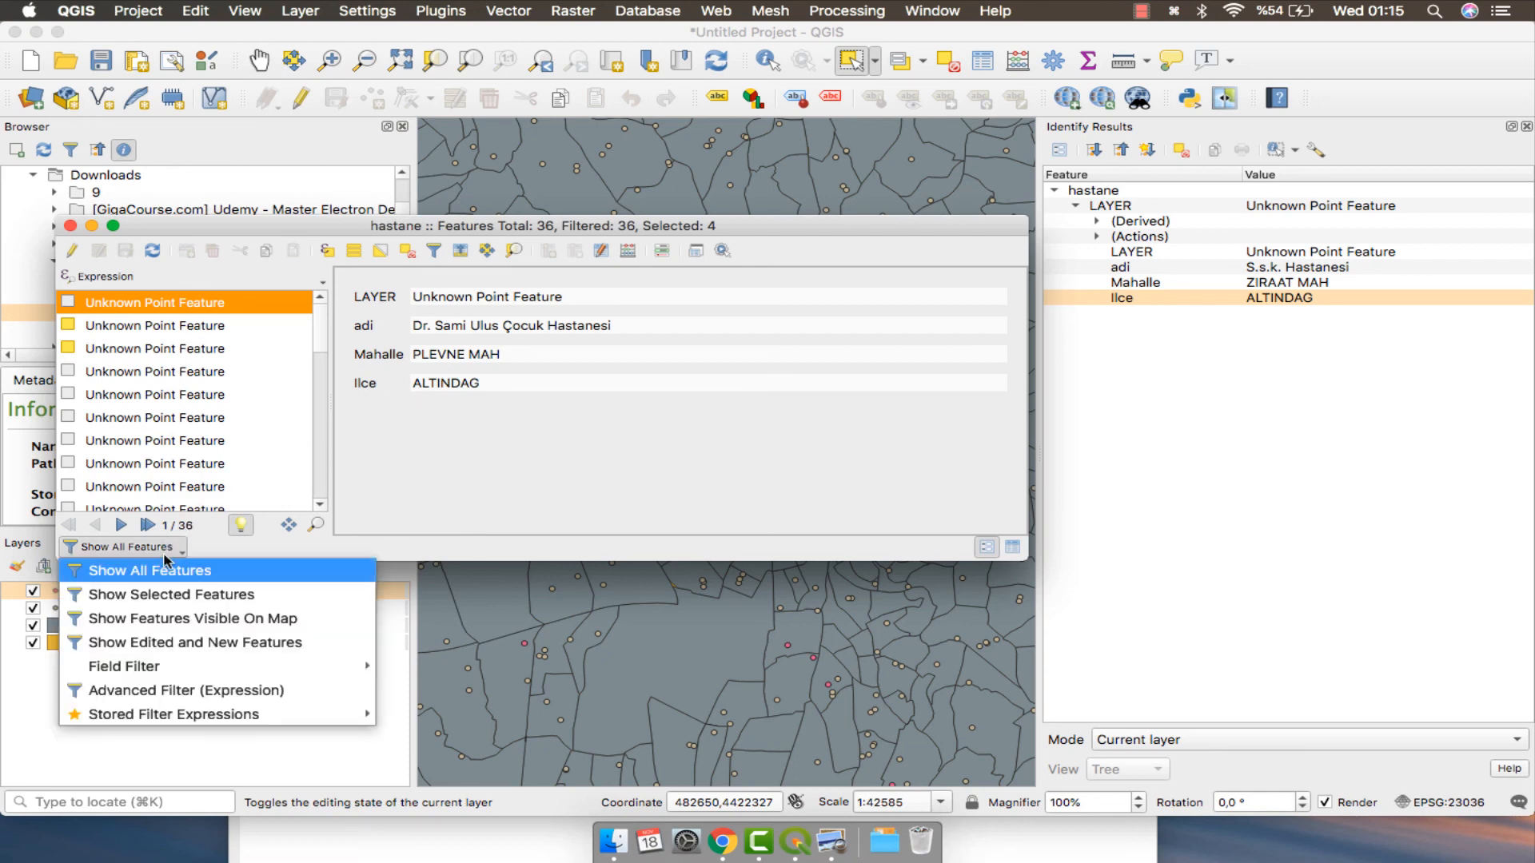
{"action": "left_click", "coordinate": [176, 594]}
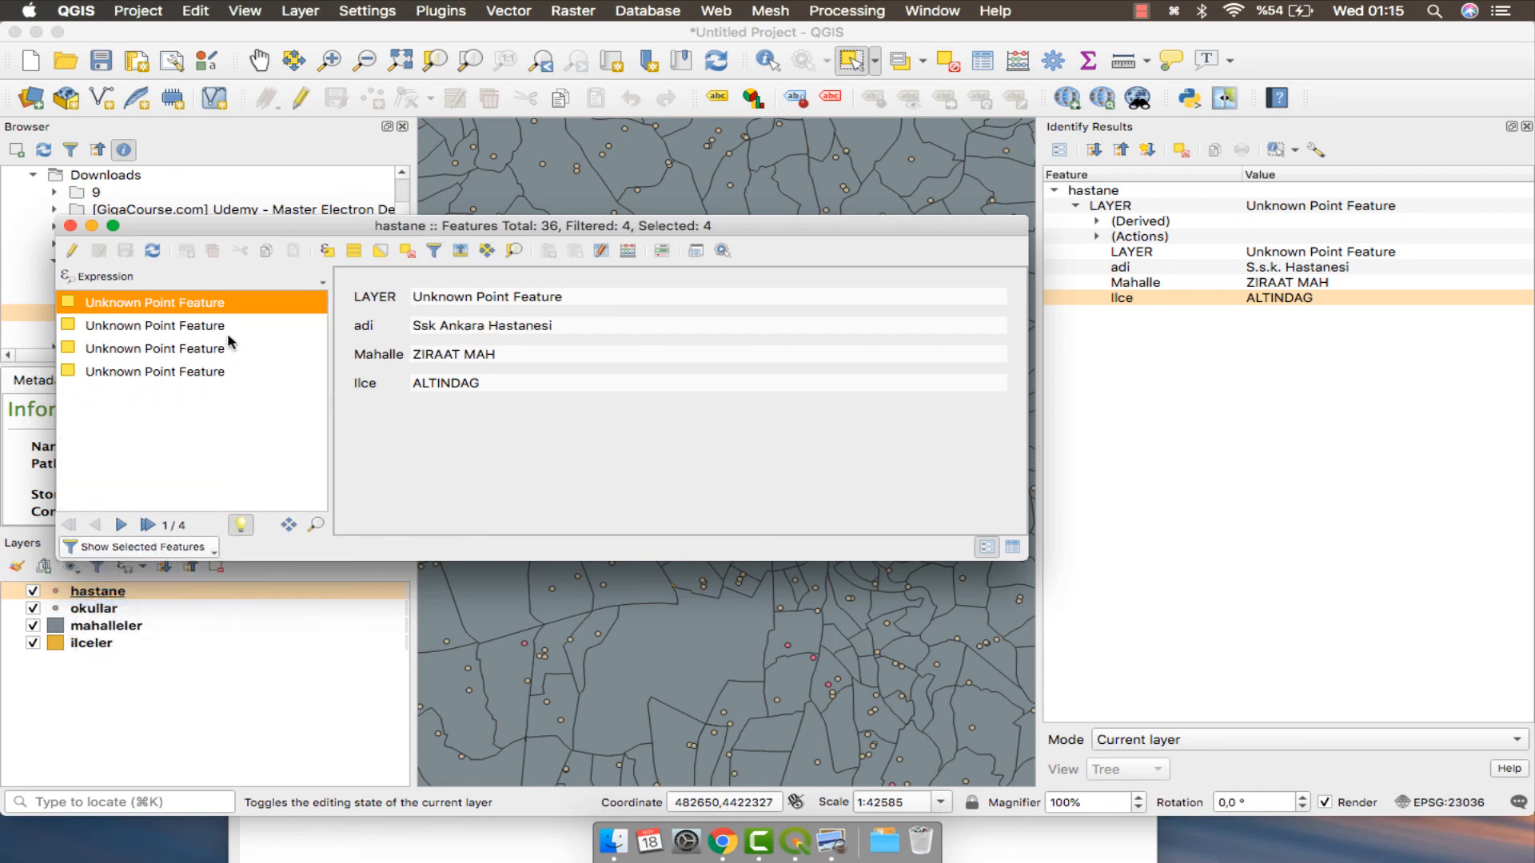
Go through the selected hospitals one by one in form view and switch back to table view.
{"action": "key", "text": "Down"}
{"action": "key", "text": "Down"}
{"action": "key", "text": "Down"}
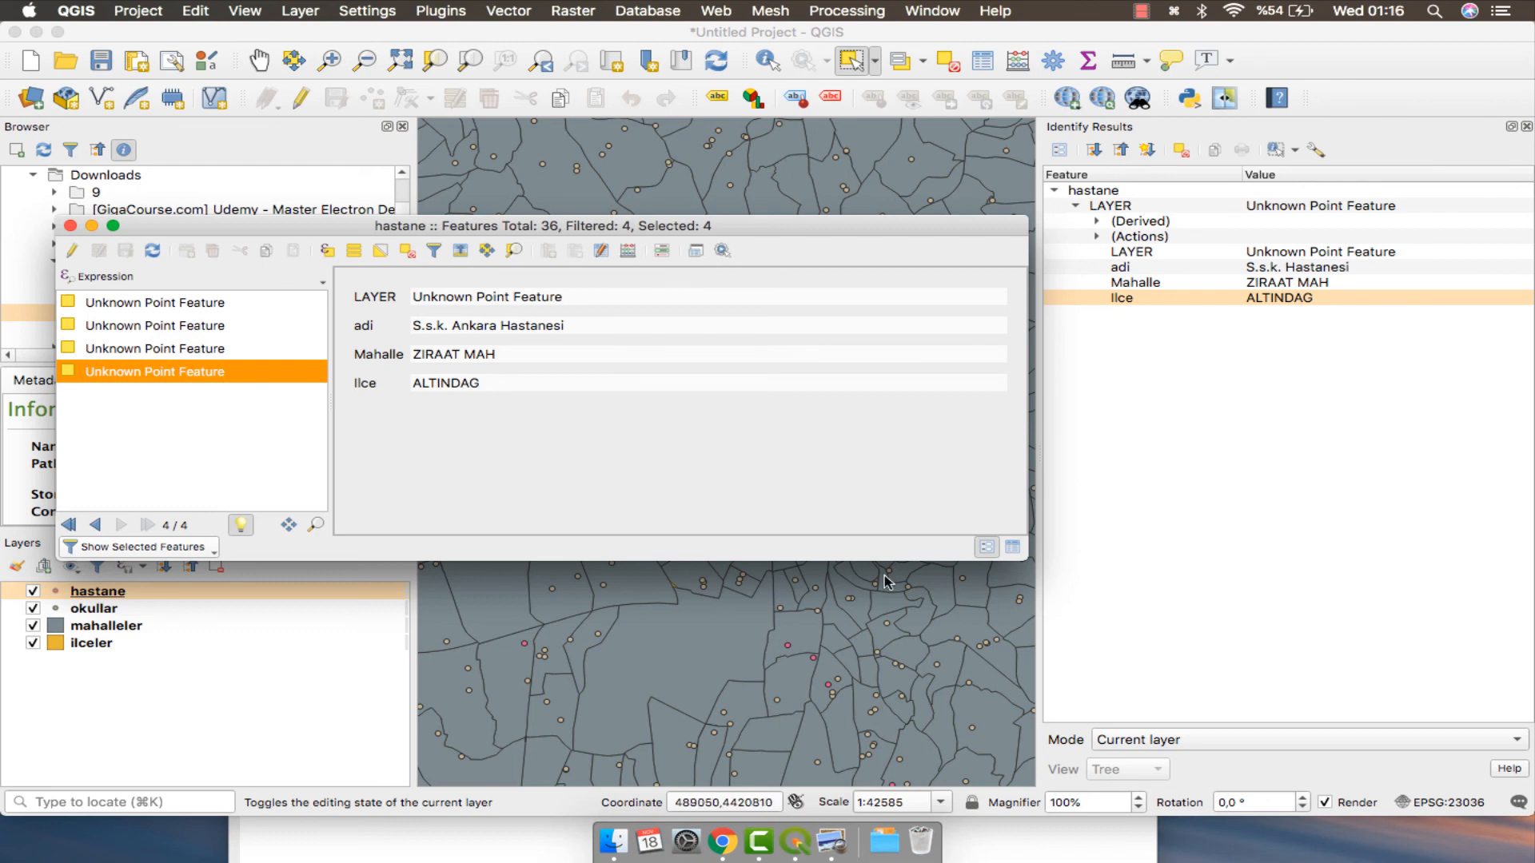
{"action": "left_click", "coordinate": [1012, 546]}
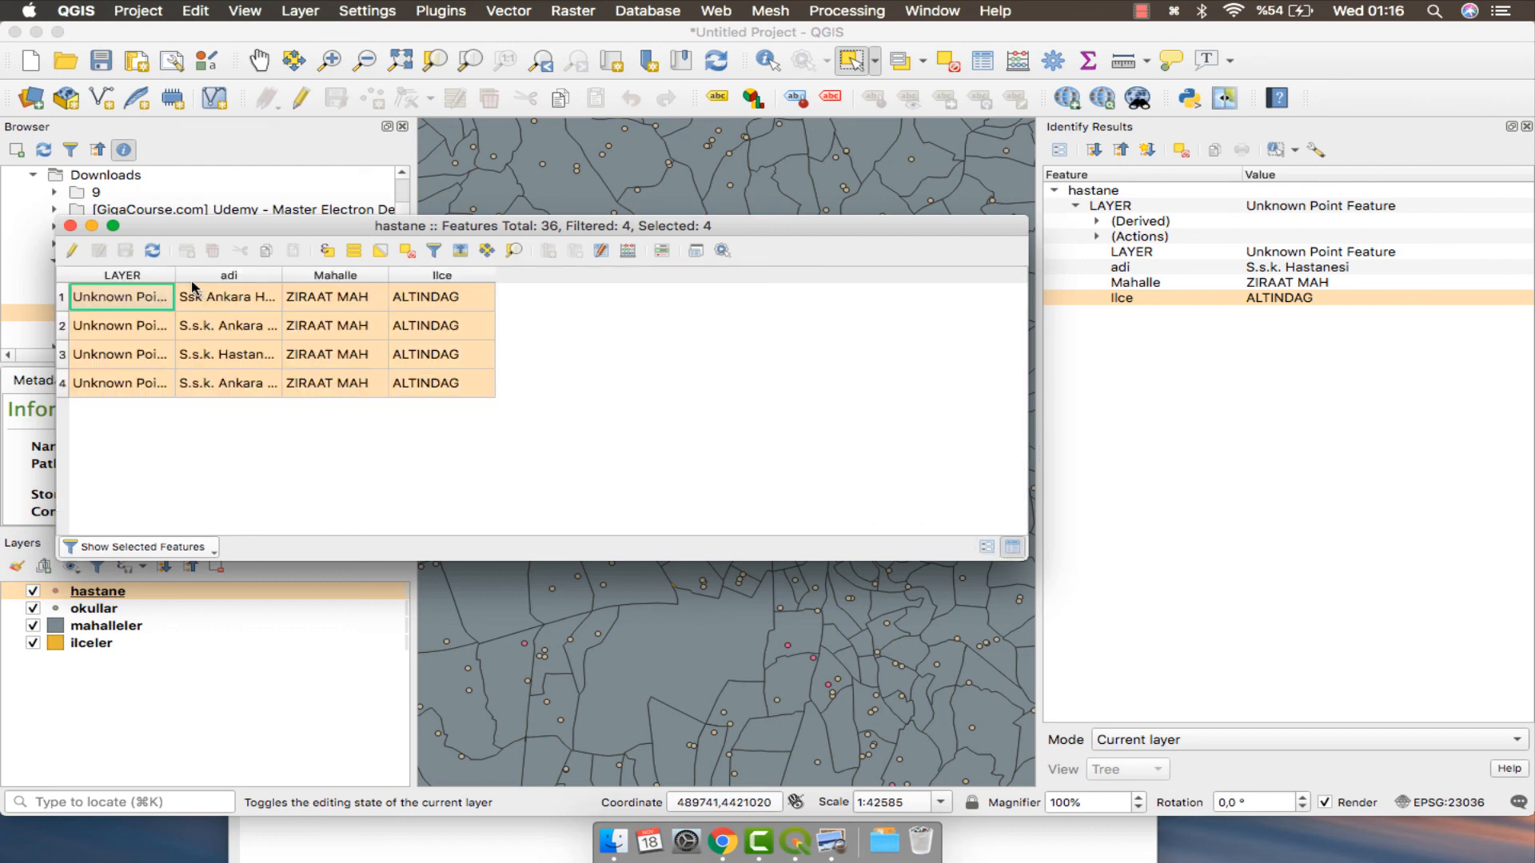
Widen the LAYER and adi columns to fit the hospital records, and close the hastane attribute table.
{"action": "left_click_drag", "start_coordinate": [175, 277], "coordinate": [250, 286]}
{"action": "left_click", "coordinate": [364, 276]}
{"action": "left_click_drag", "start_coordinate": [358, 278], "coordinate": [573, 285]}
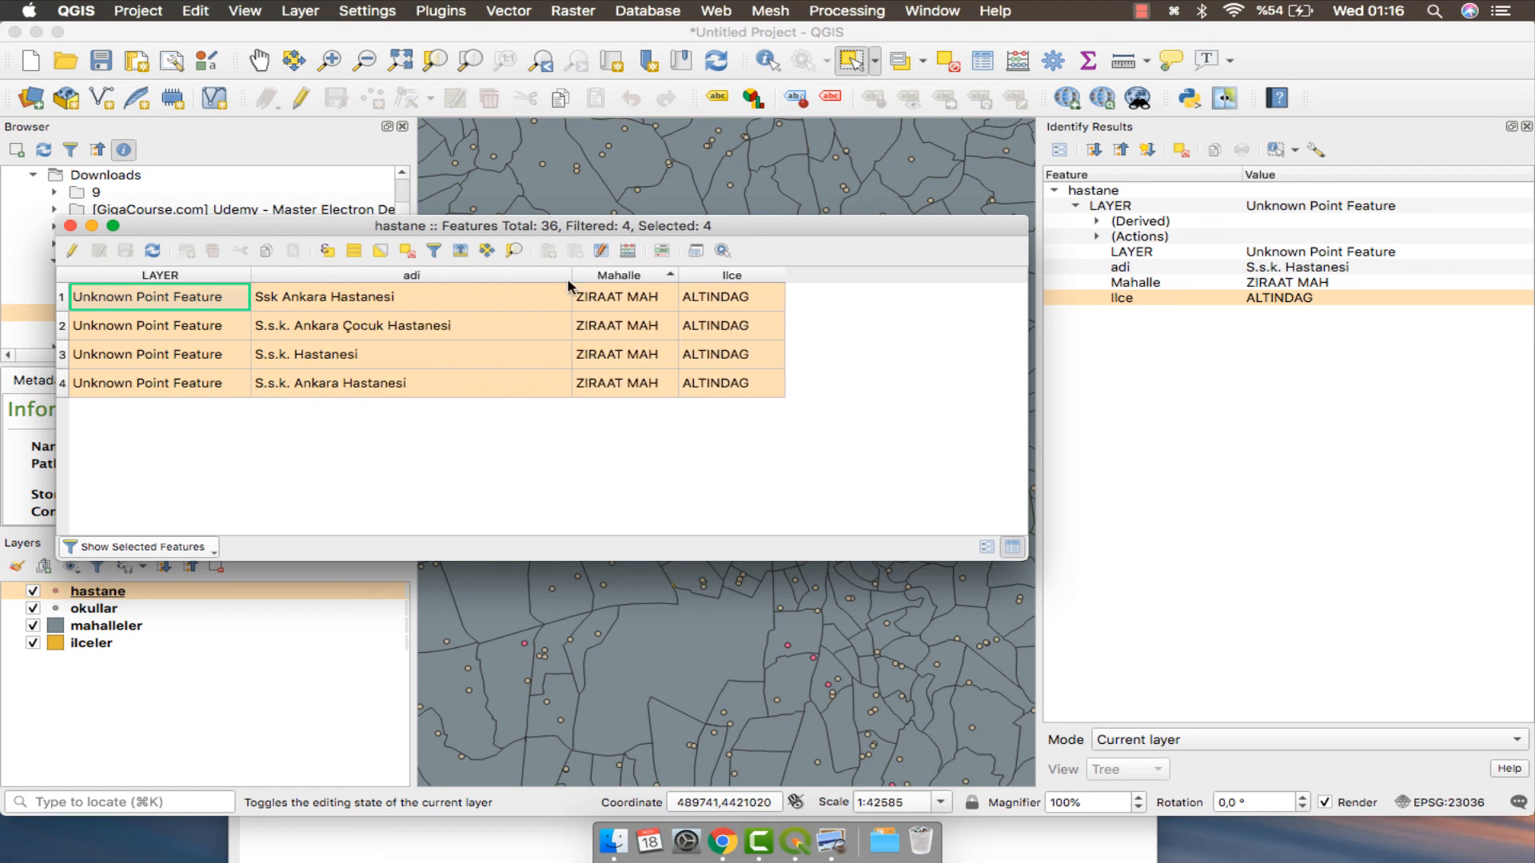
{"action": "left_click", "coordinate": [71, 227]}
Explore the map by panning, viewing the full extent of all layers and zooming in and out.
{"action": "scroll", "coordinate": [632, 414], "scroll_direction": "down", "scroll_amount": 2}
{"action": "left_click_drag", "start_coordinate": [585, 419], "coordinate": [756, 427]}
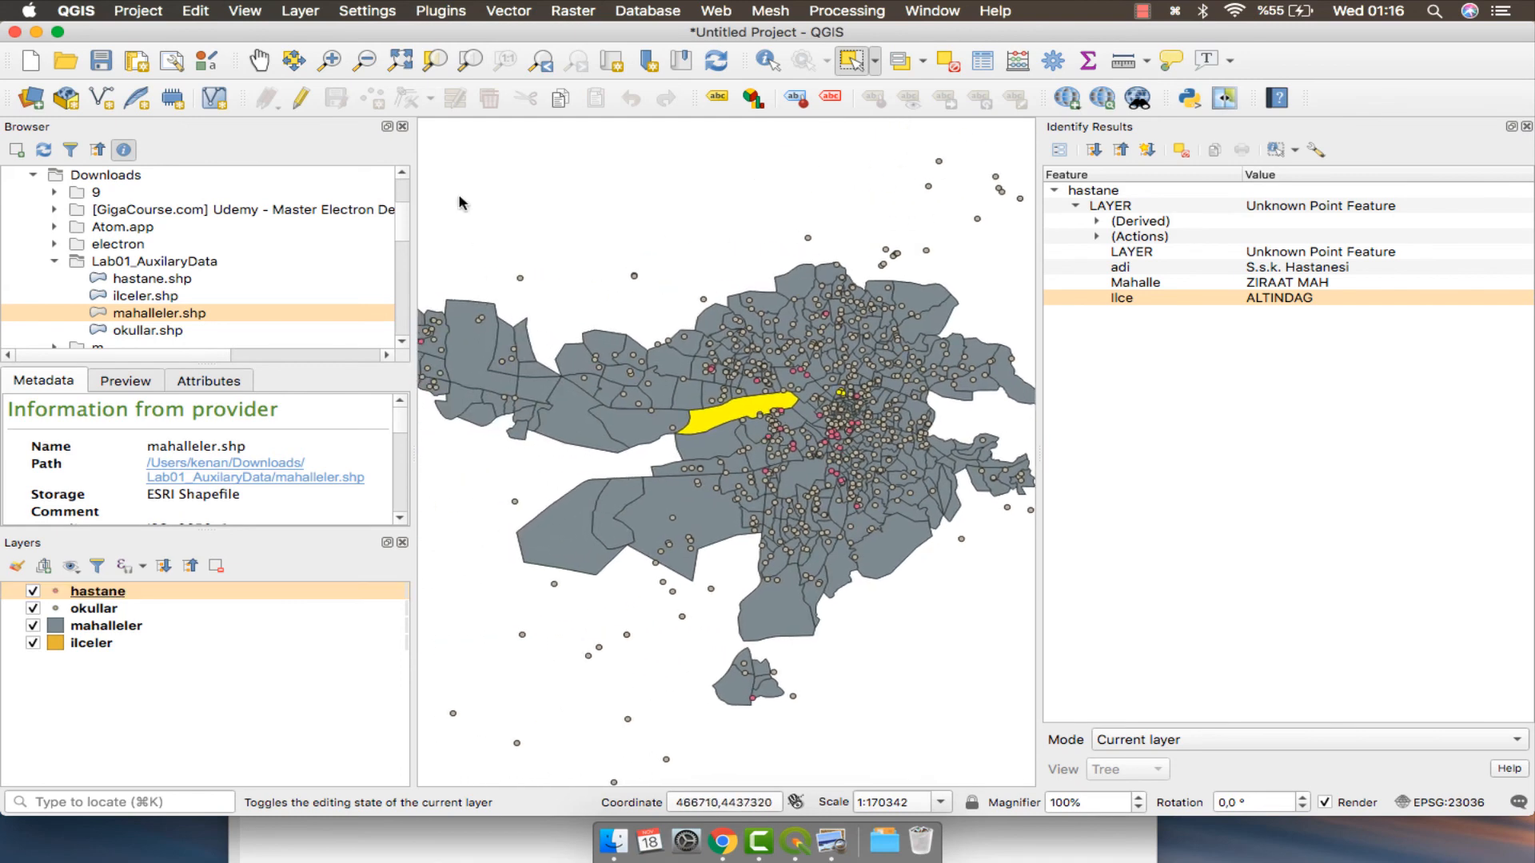
{"action": "left_click", "coordinate": [398, 70]}
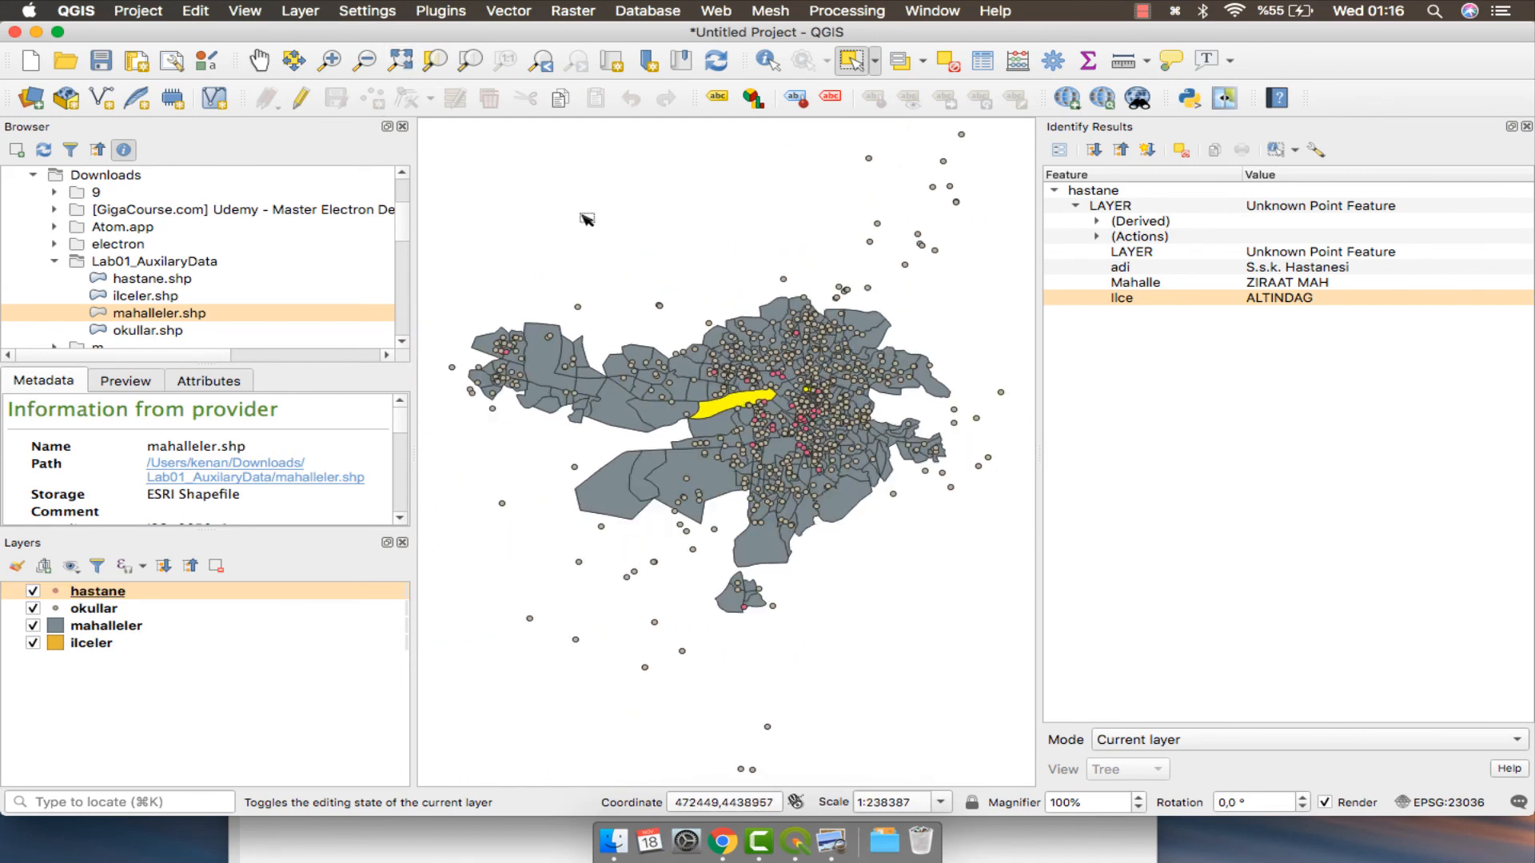
{"action": "left_click", "coordinate": [436, 62]}
{"action": "left_click", "coordinate": [365, 60]}
{"action": "left_click", "coordinate": [915, 298]}
{"action": "left_click_drag", "start_coordinate": [877, 367], "coordinate": [686, 482]}
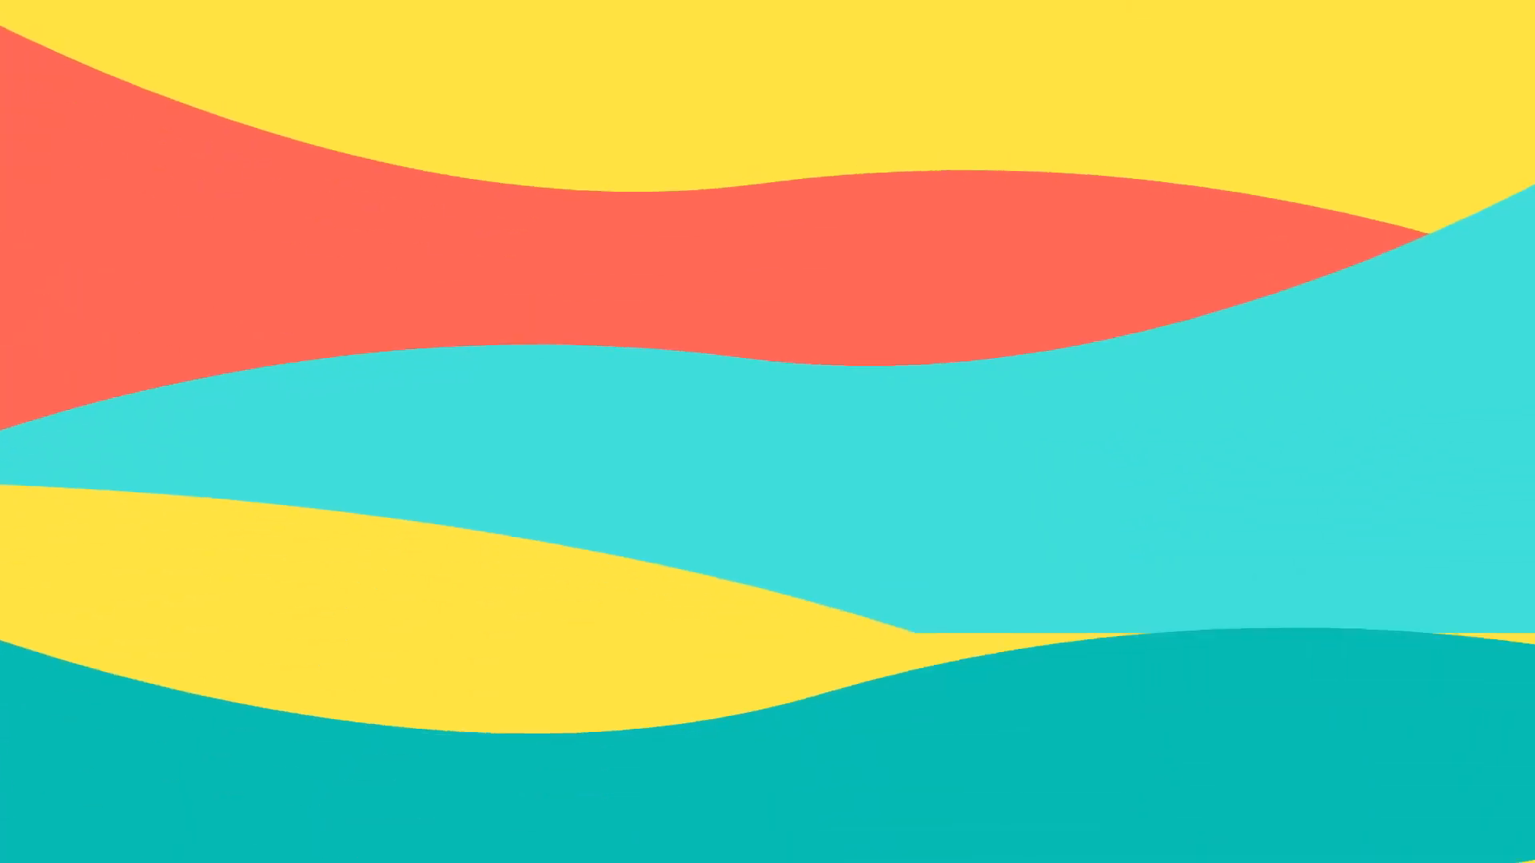